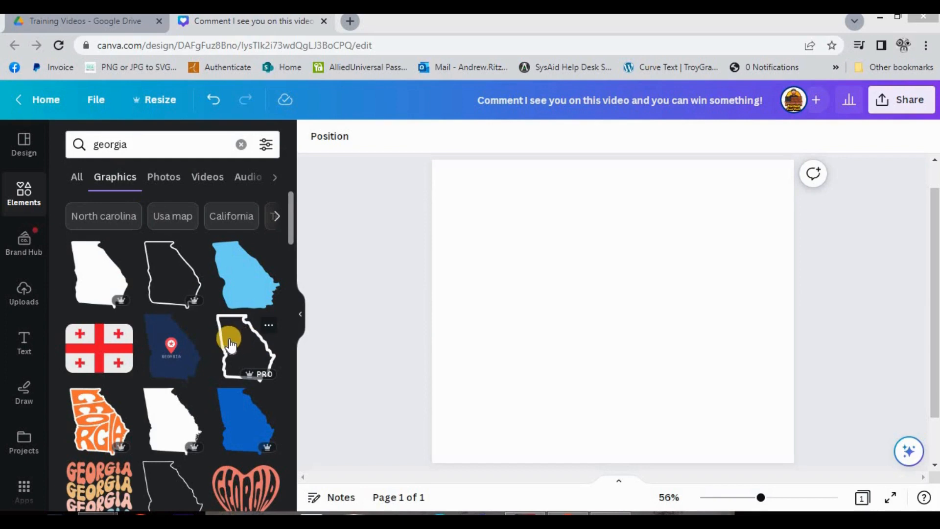
Add the thick Georgia state outline graphic to the blank page and enlarge it to fill most of the page height
left_click(243, 343)
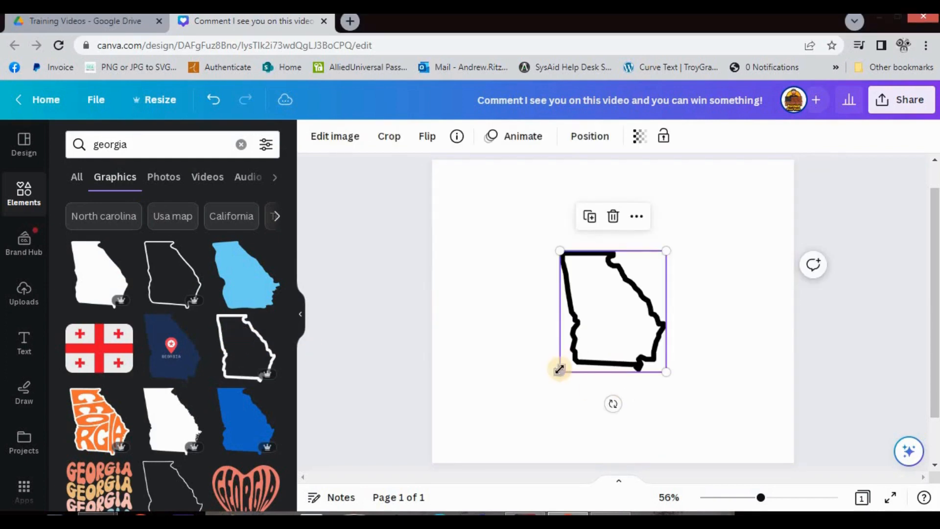
left_click_drag(559, 371, 556, 391)
left_click_drag(665, 251, 784, 178)
Download the design as an SVG file
left_click(901, 103)
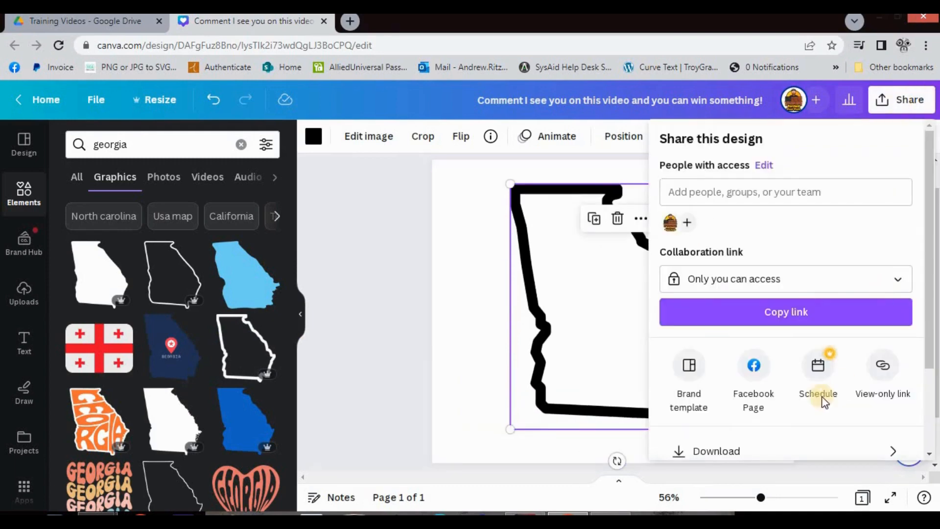
left_click(760, 449)
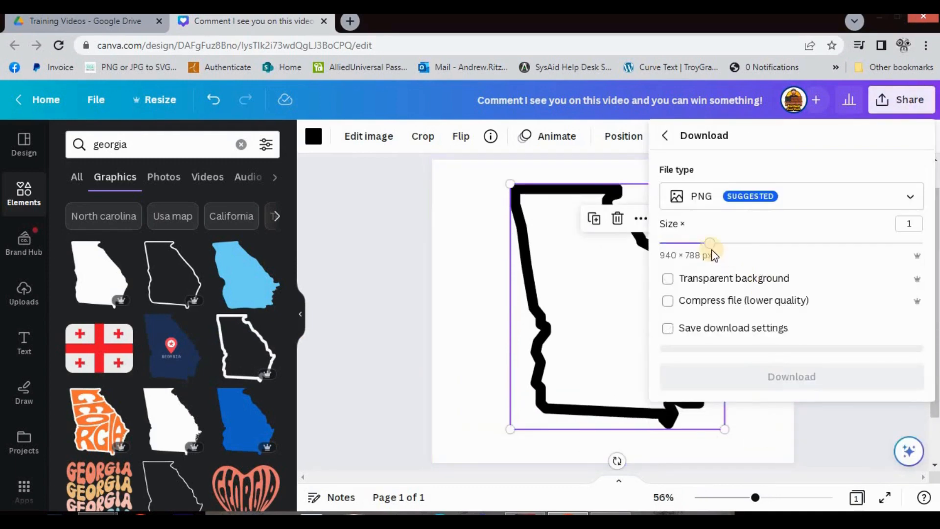
left_click(765, 203)
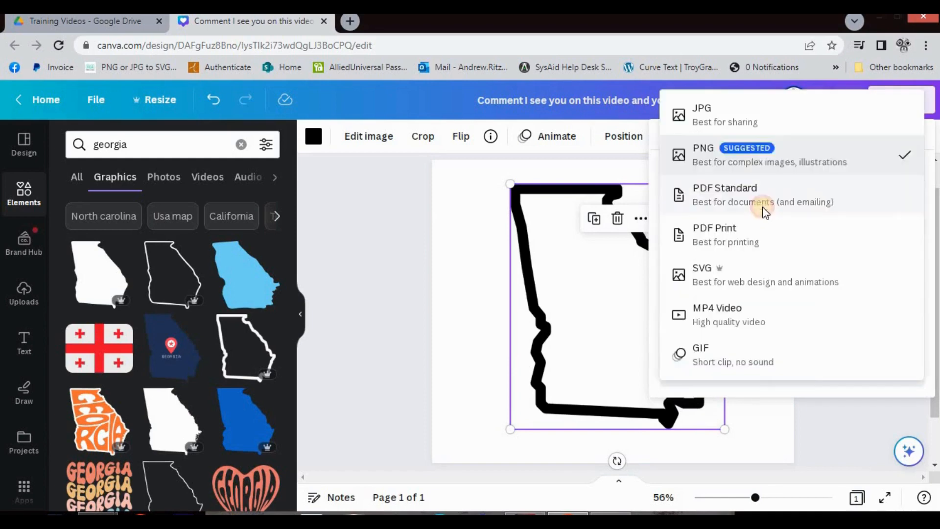
left_click(748, 272)
left_click(795, 189)
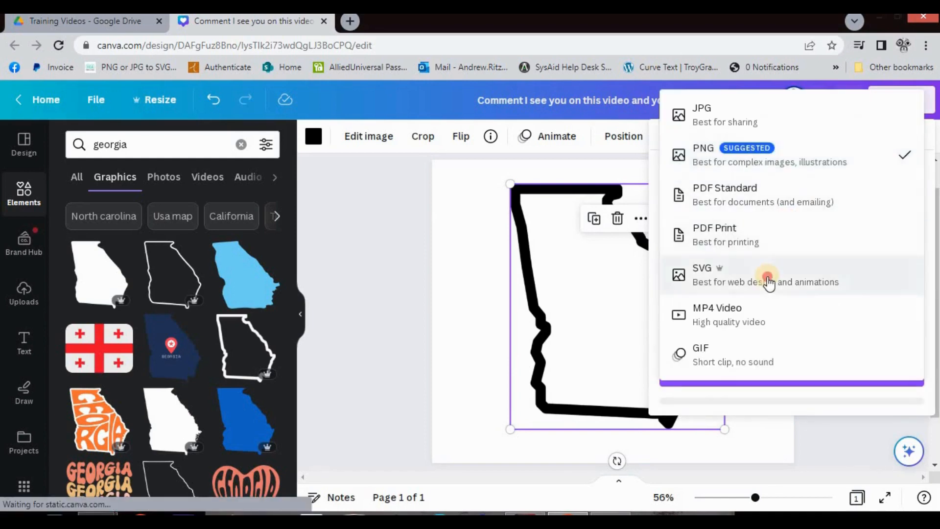
left_click(768, 278)
left_click(724, 230)
left_click(770, 299)
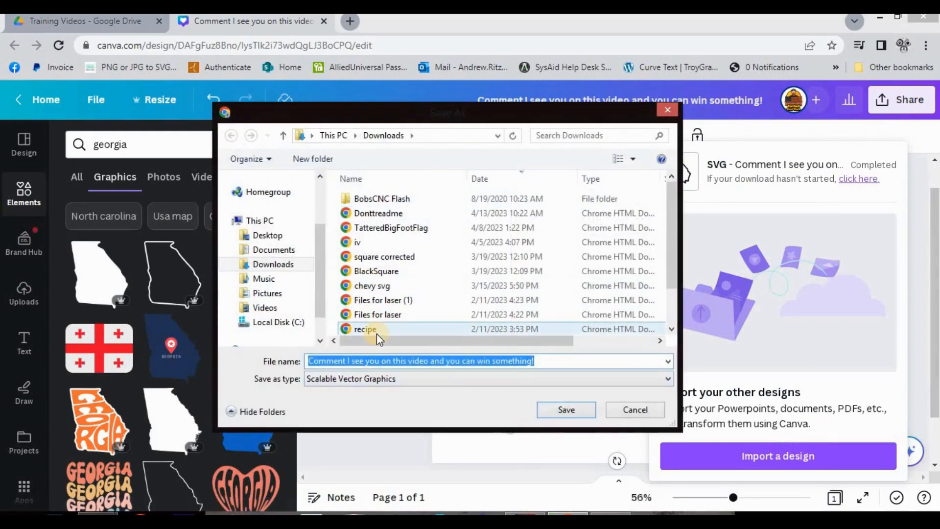
Save the downloaded SVG in the Downloads folder under the name "state outline"
type("state outli")
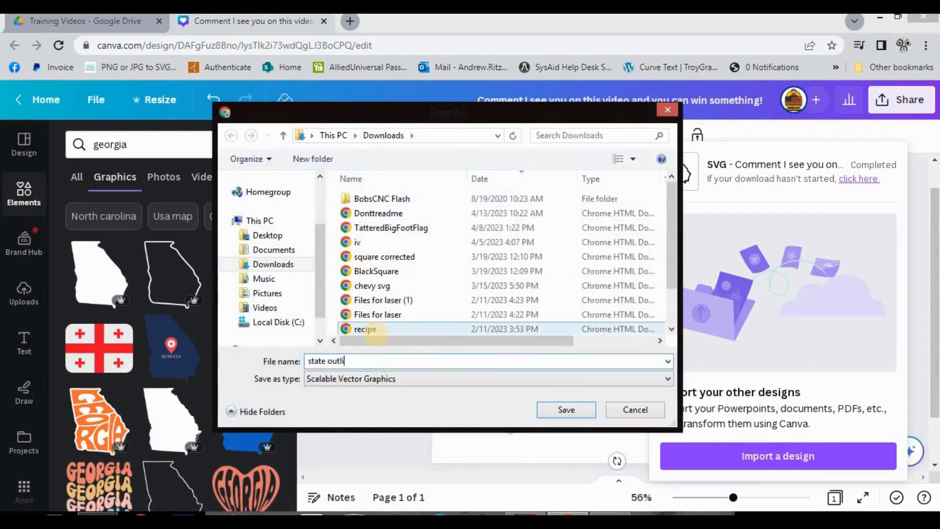
type("ne")
key("Return")
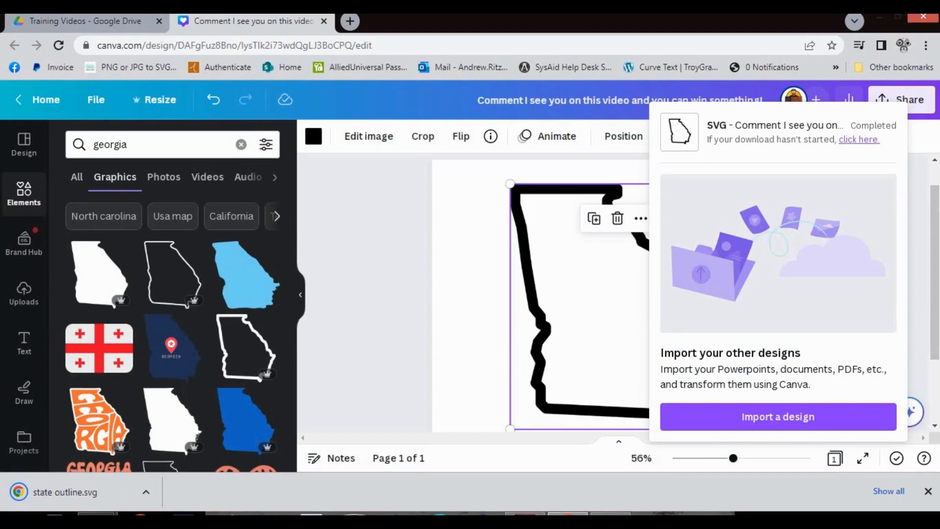
Switch to LightBurn and import the state outline SVG from the Downloads folder
left_click(524, 519)
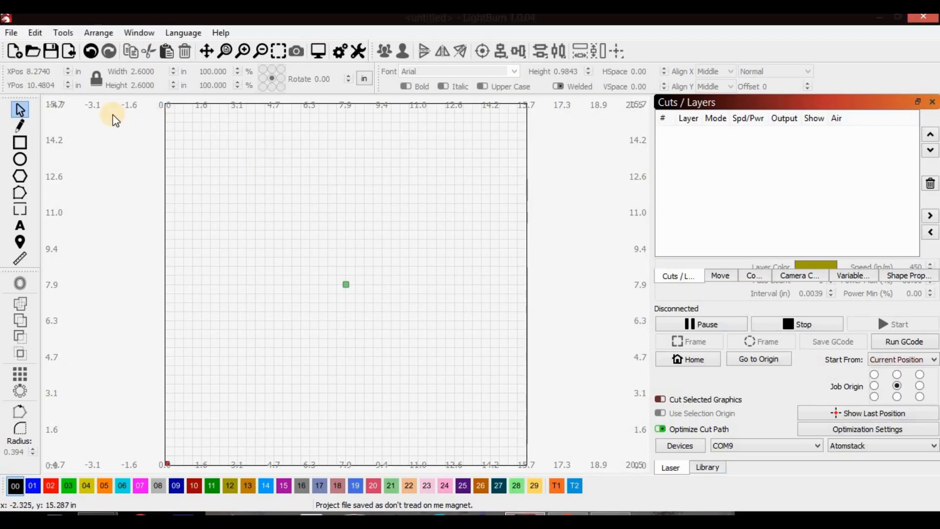
left_click(67, 55)
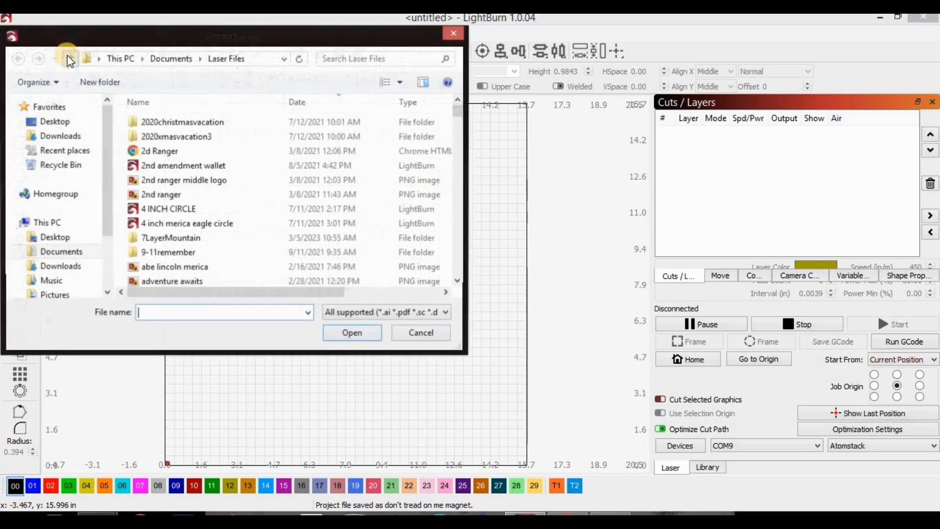
left_click(58, 138)
double_click(165, 139)
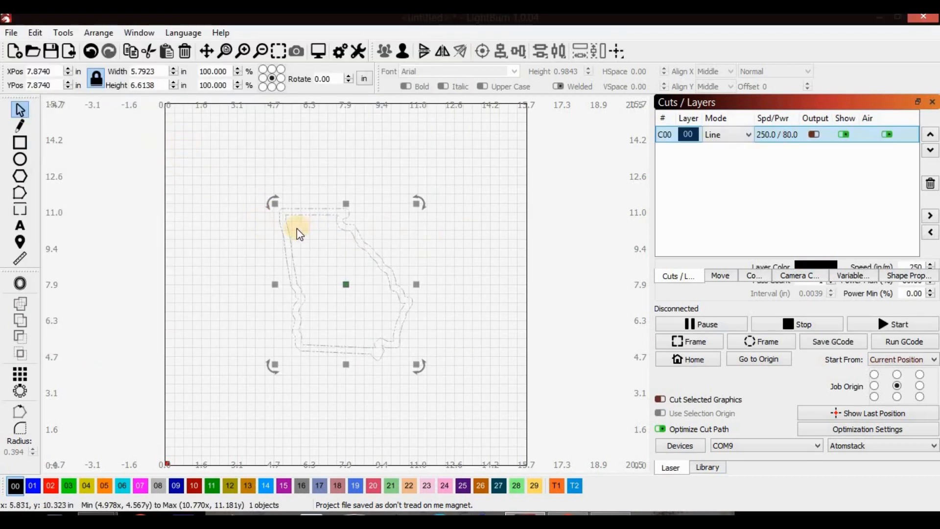
Ungroup the imported Georgia graphic so its inner and outer outlines are separate shapes
scroll(296, 230, "up", 4)
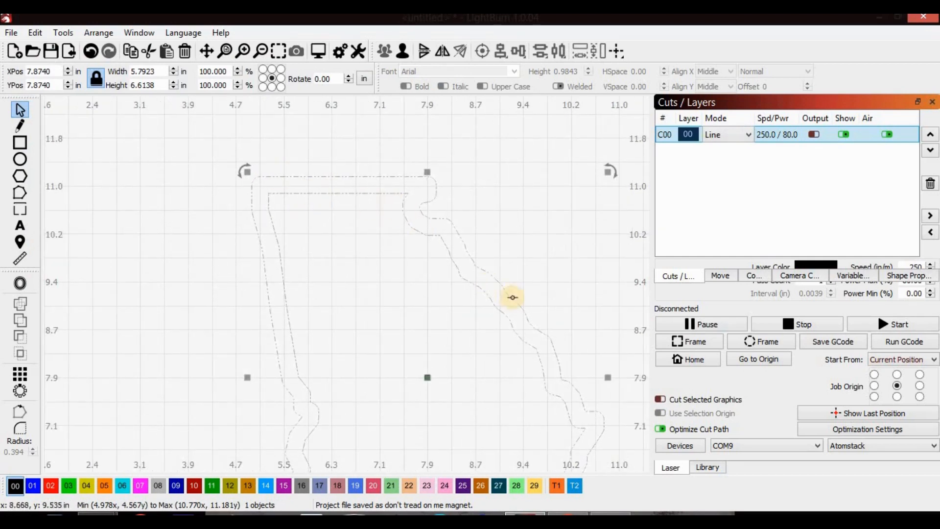
scroll(539, 343, "down", 2)
scroll(573, 411, "down", 1)
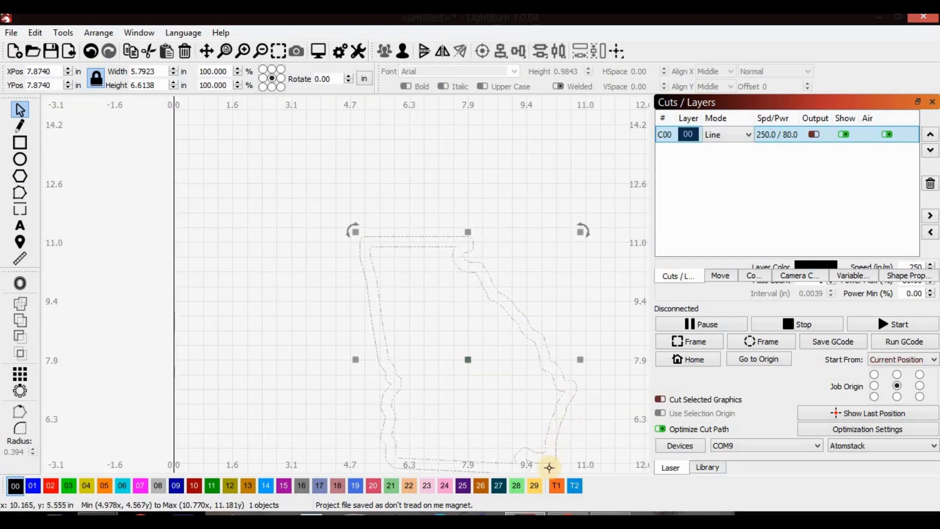
left_click(263, 277)
left_click(495, 303)
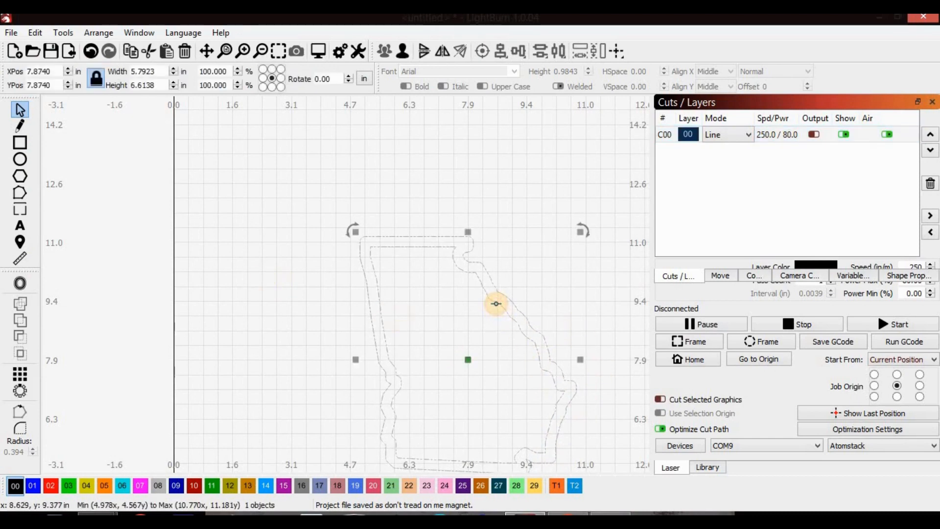
right_click(496, 304)
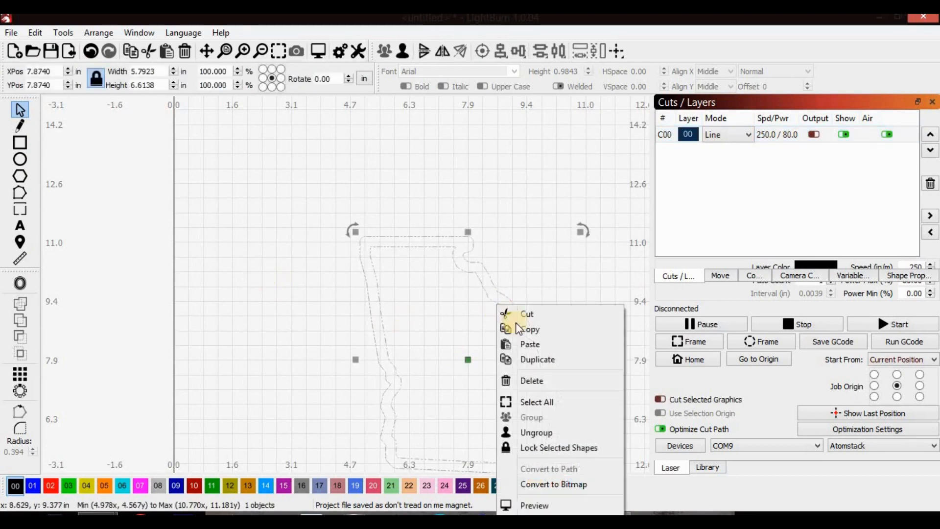
left_click(536, 428)
left_click(437, 269)
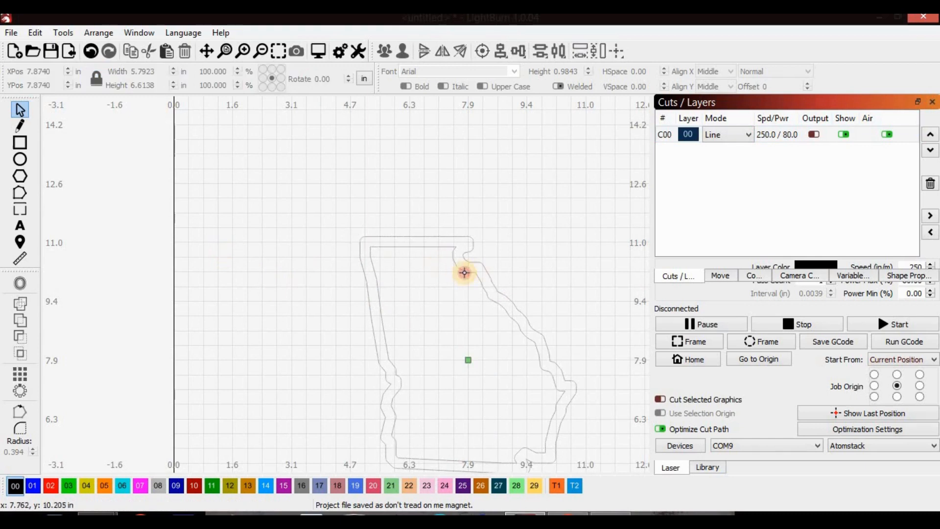
Delete the inner Georgia outline and undo the deletion
left_click(463, 273)
key("Delete")
scroll(464, 273, "down", 5)
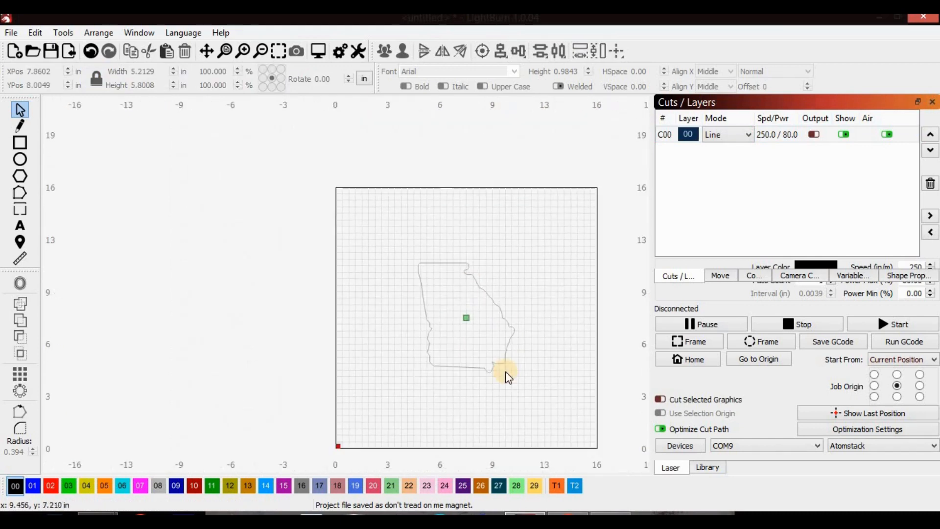
scroll(505, 371, "up", 4)
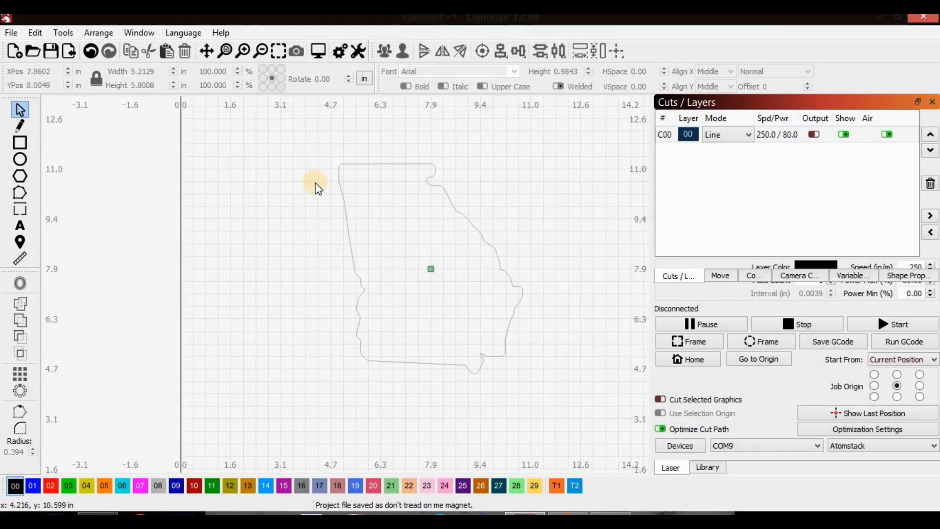
key("ctrl+a")
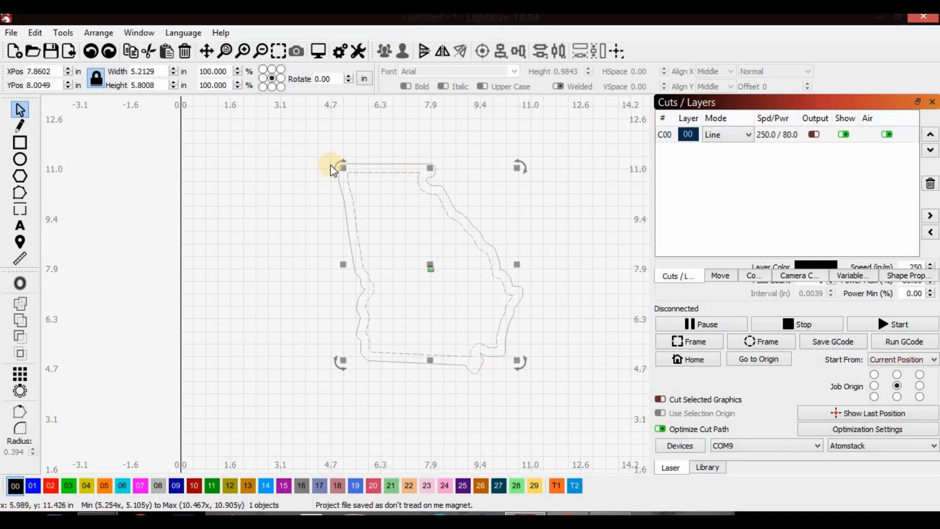
left_click(288, 245)
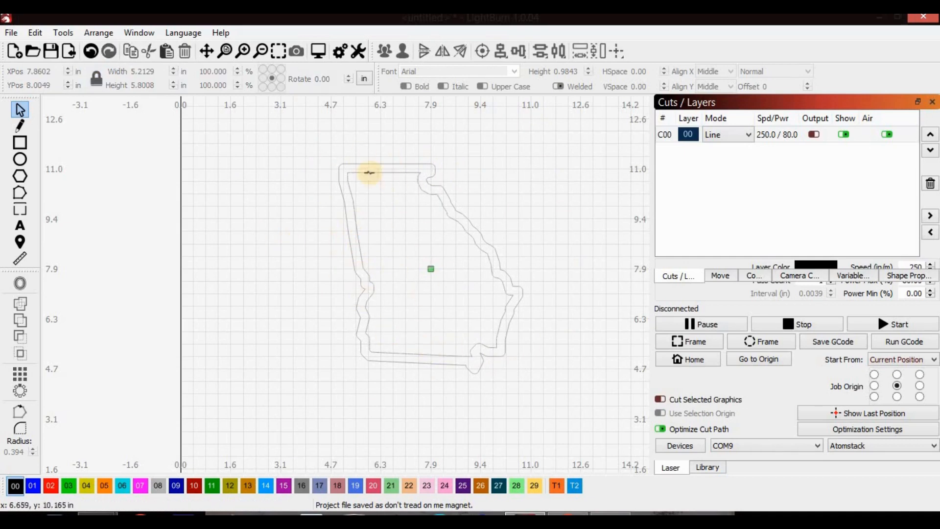
Assign both Georgia outlines to cut layer 11
left_click_drag(304, 147, 582, 433)
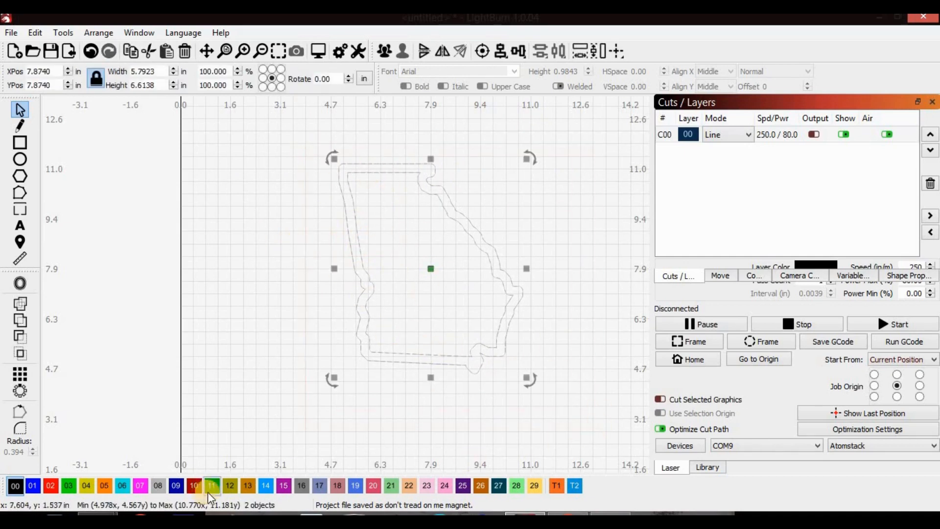
left_click(212, 487)
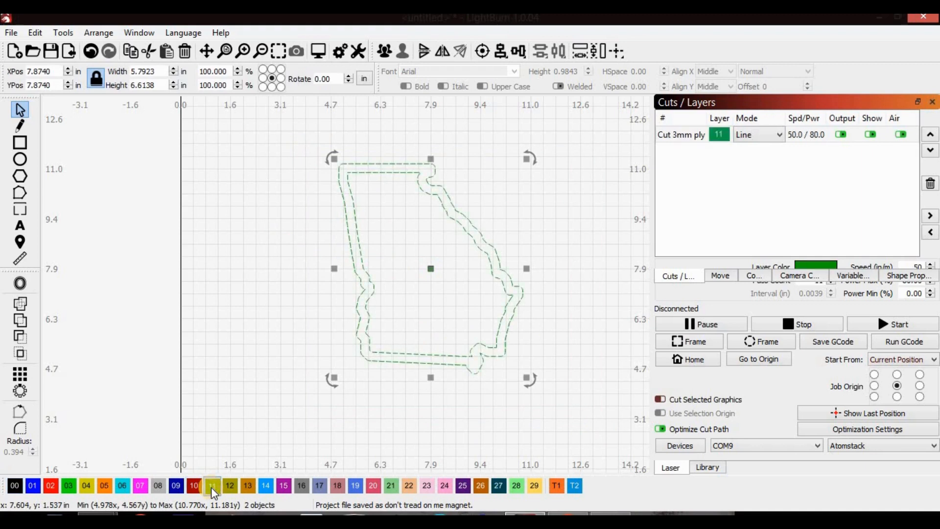
left_click(213, 240)
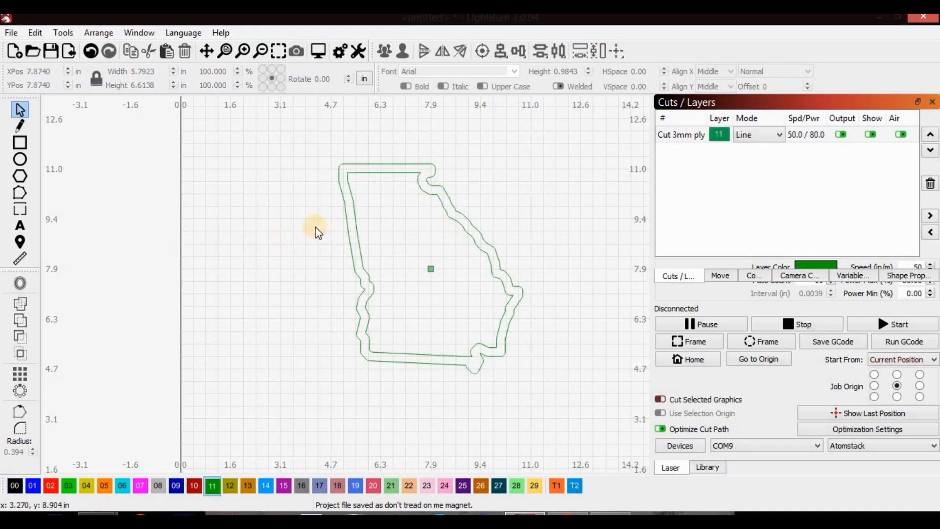
Duplicate the outer Georgia outline and place the copy to the right of the original pair
left_click(342, 189)
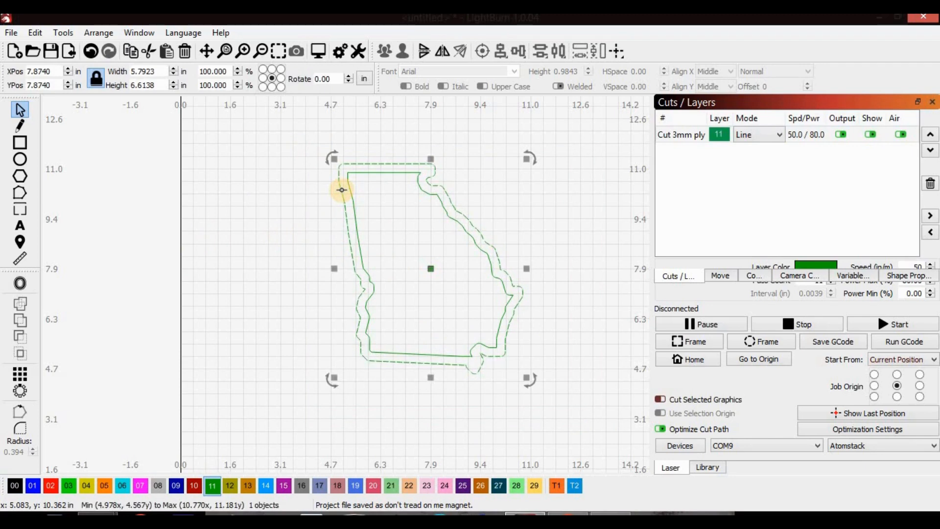
left_click_drag(342, 189, 646, 220)
scroll(622, 275, "down", 6)
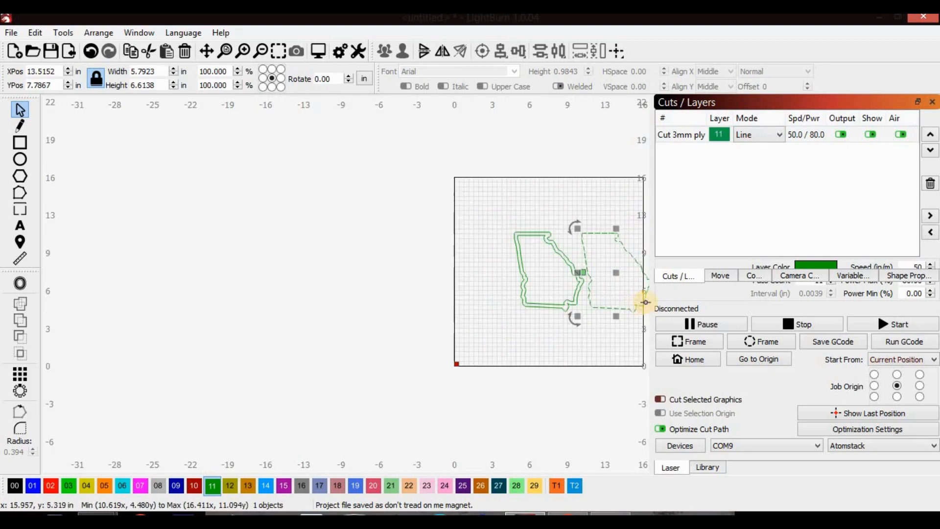
scroll(644, 301, "up", 5)
scroll(233, 160, "down", 3)
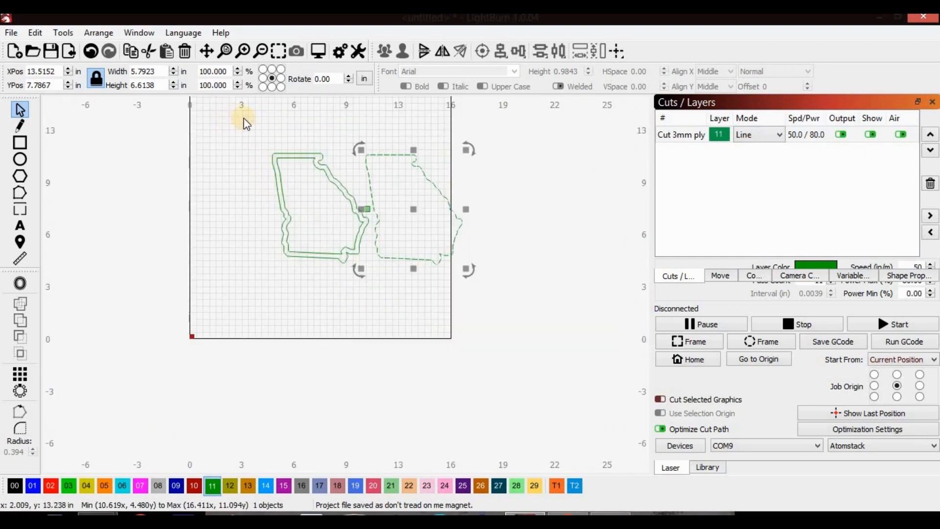
scroll(336, 112, "up", 3)
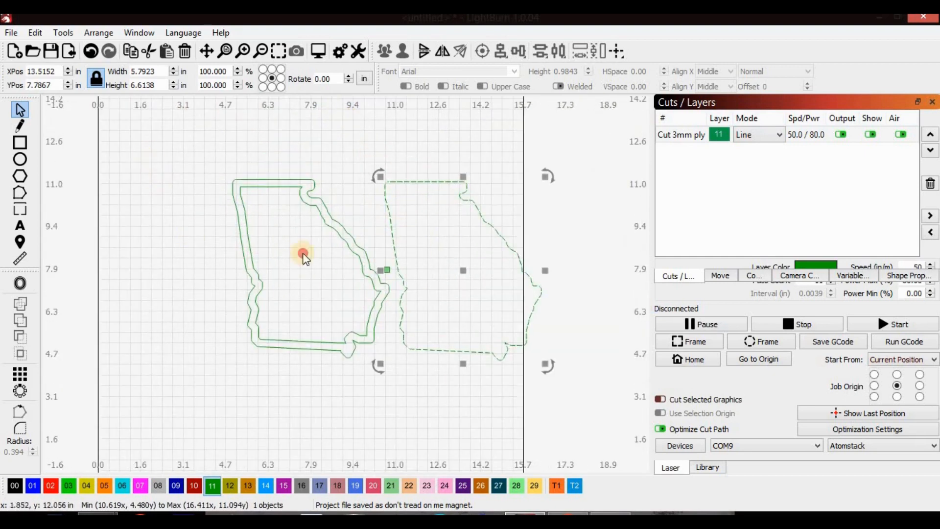
Move the double outline to the left side of the work area and bring the single outline copy fully inside its right half
left_click_drag(162, 145, 402, 391)
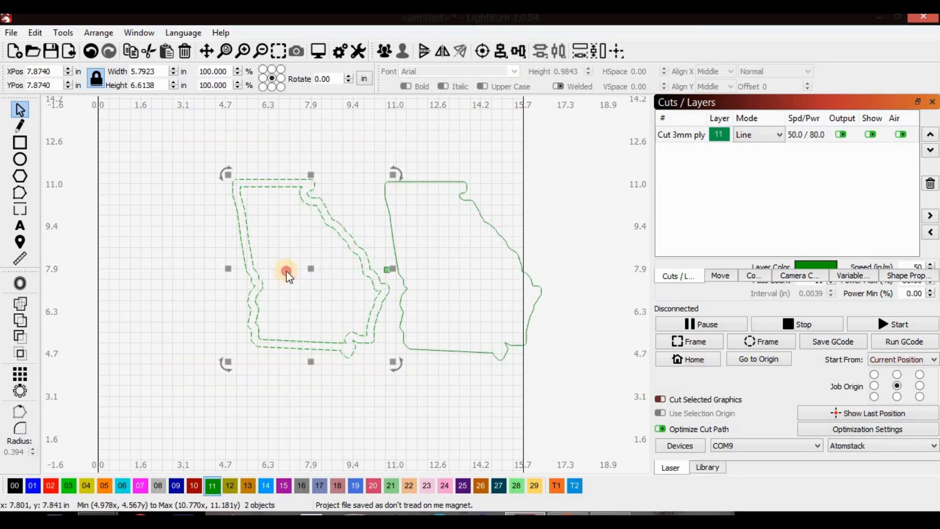
left_click_drag(289, 276, 176, 273)
left_click_drag(327, 142, 577, 407)
left_click_drag(441, 269, 415, 254)
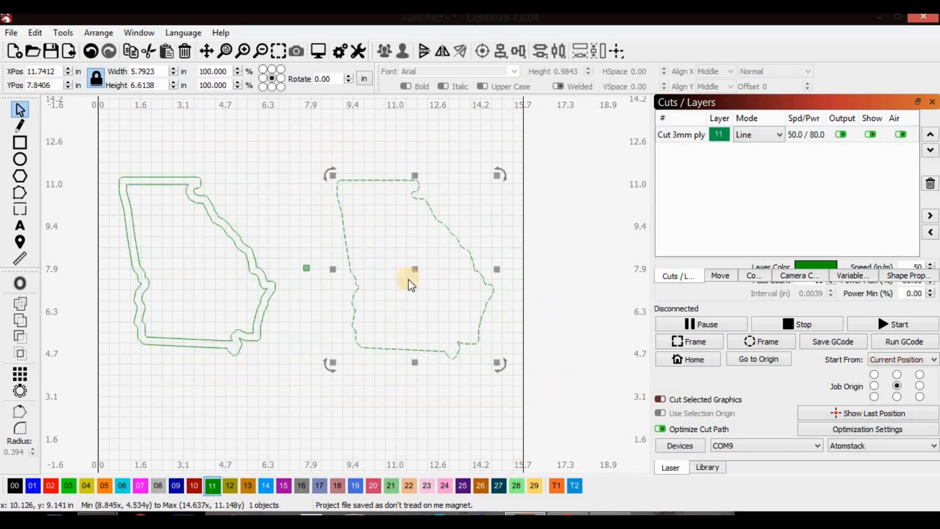
left_click(395, 342)
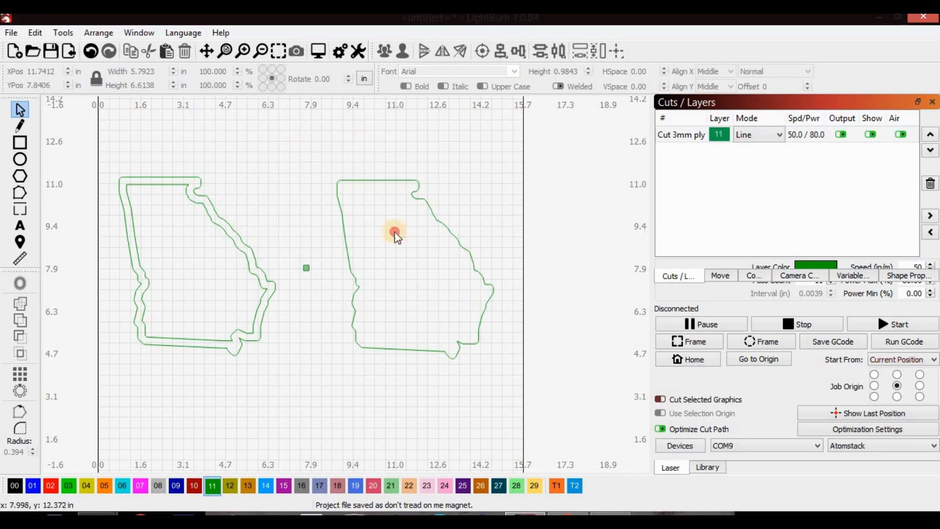
Rotate the single Georgia outline slightly counterclockwise and undo the rotation
left_click_drag(317, 150, 530, 403)
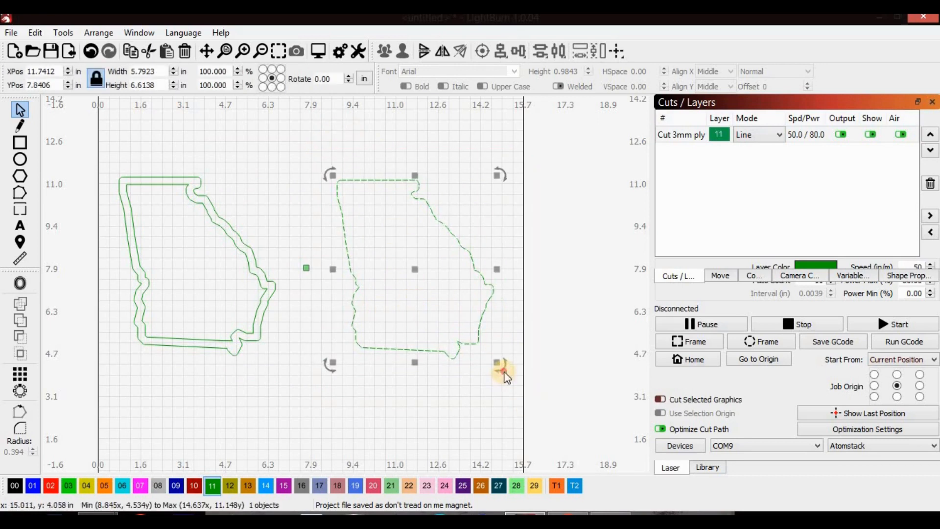
left_click_drag(505, 372, 510, 372)
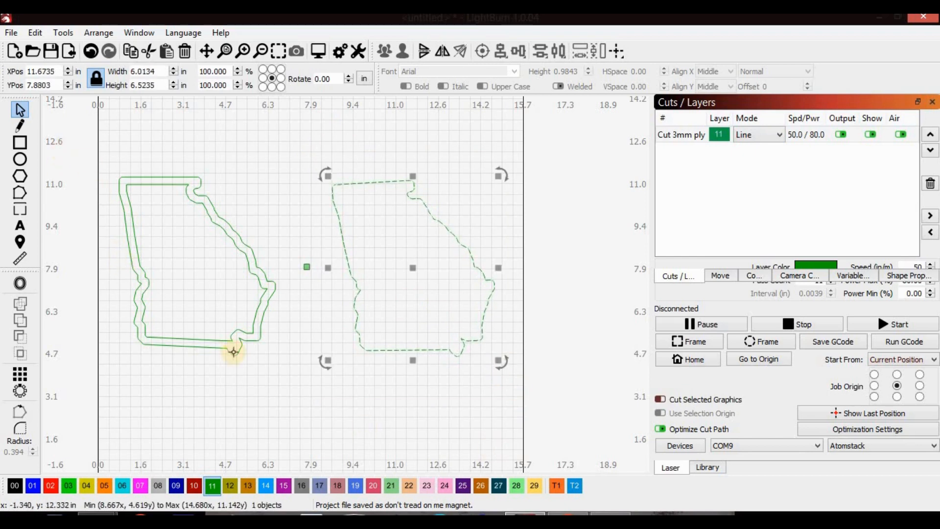
left_click(553, 320)
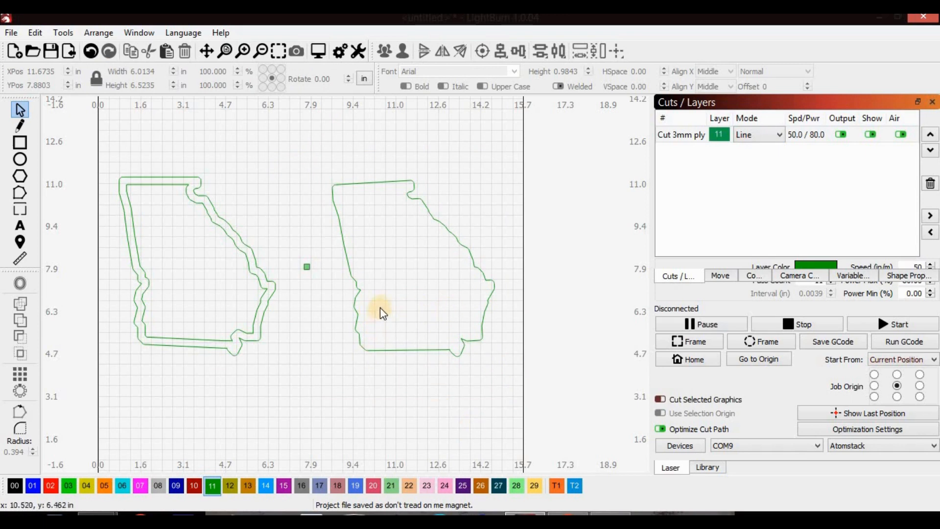
left_click(484, 271)
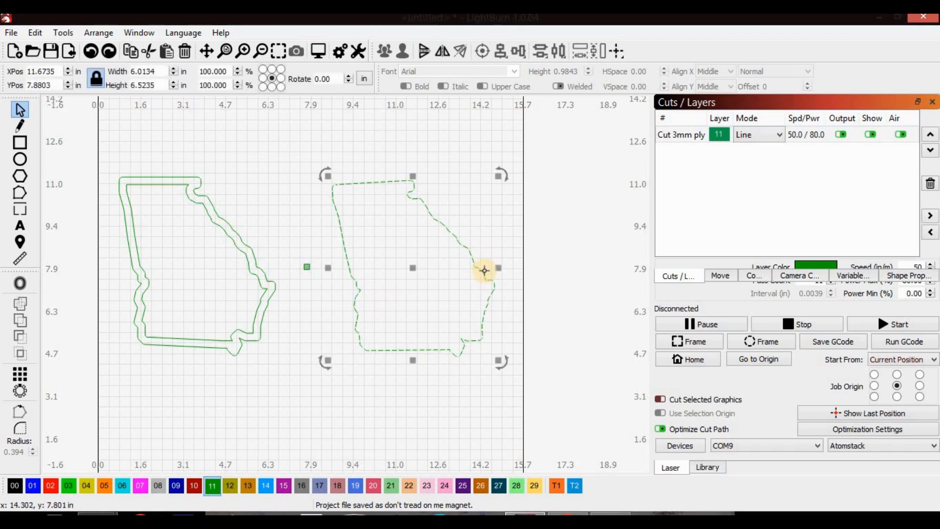
key("ctrl+z")
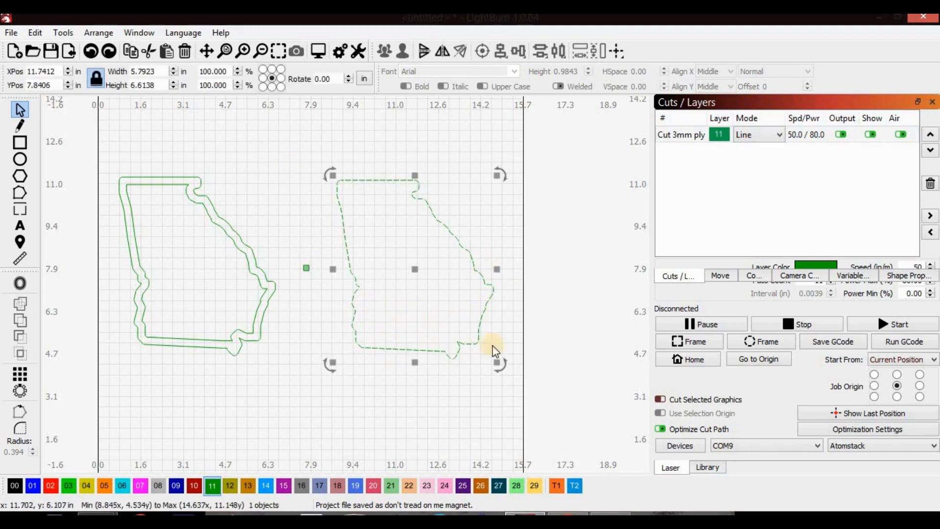
Rotate the single Georgia outline on the right slightly counterclockwise
left_click_drag(506, 369, 508, 360)
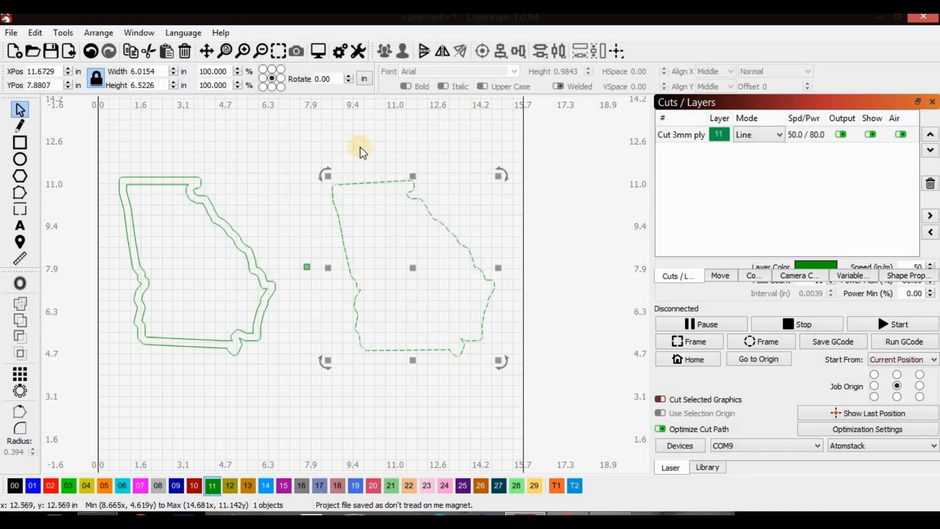
left_click(285, 133)
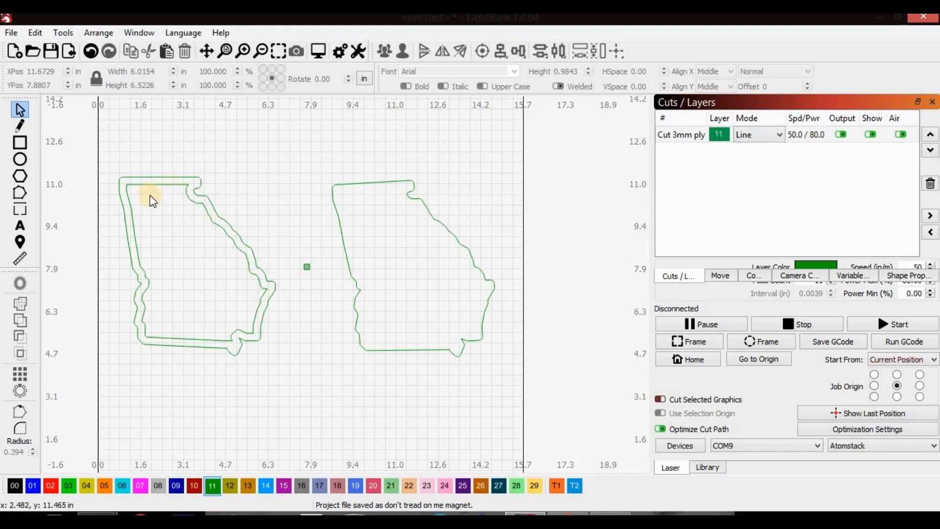
Move the outer outline of the left Georgia pair beyond the right edge of the work area
left_click_drag(95, 154, 302, 390)
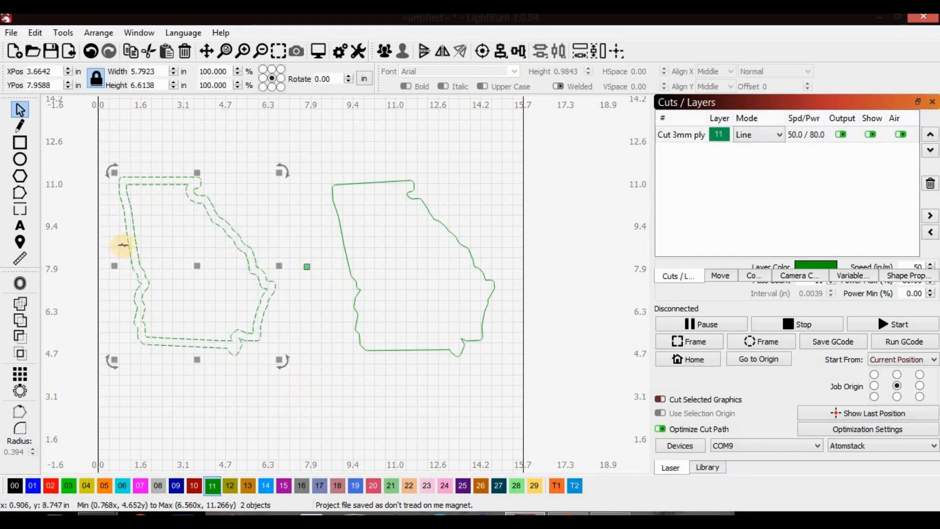
left_click(279, 195)
left_click_drag(238, 232, 574, 181)
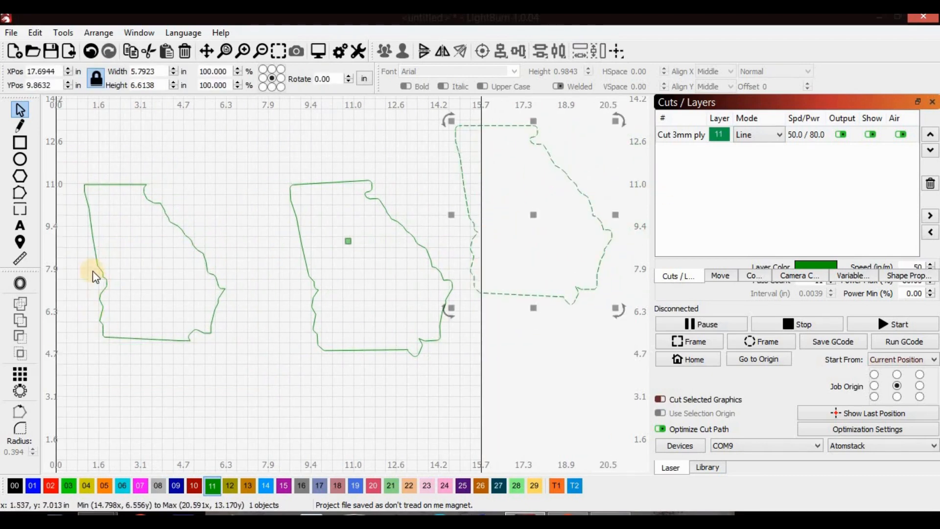
scroll(92, 271, "down", 3)
scroll(72, 285, "up", 3)
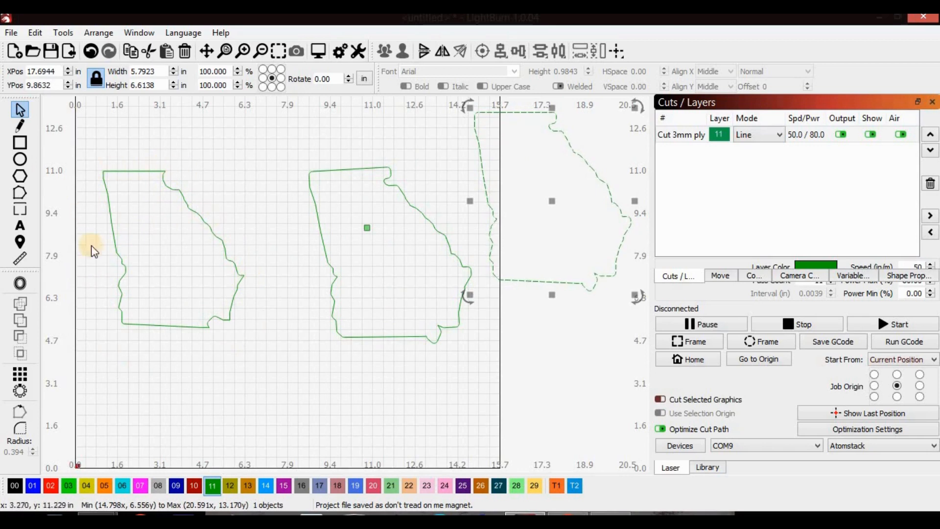
Add the text "Calhoun" and place it just below the left Georgia outline
left_click(20, 226)
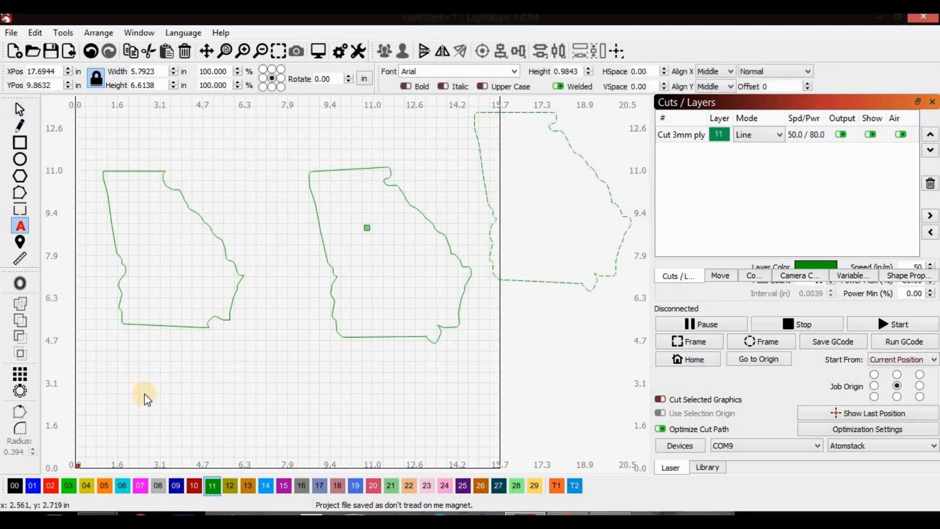
left_click(141, 390)
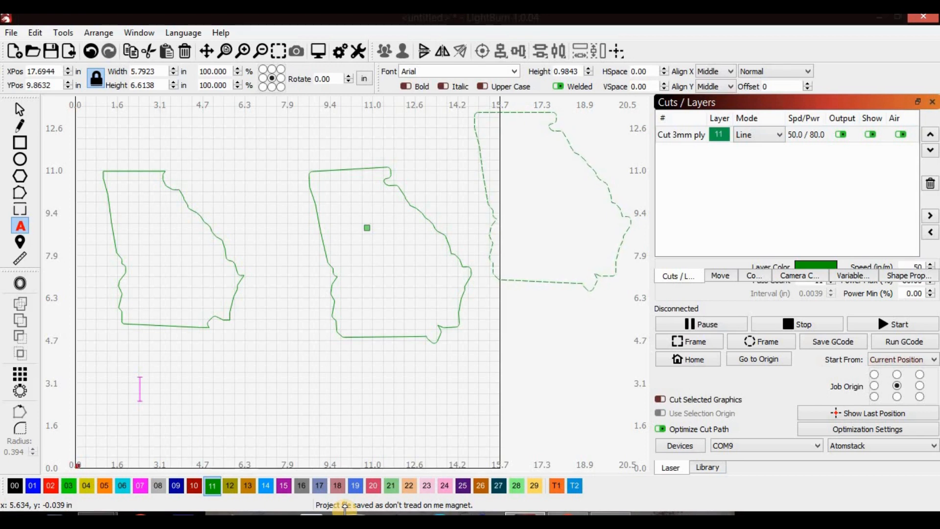
type("Calhoun")
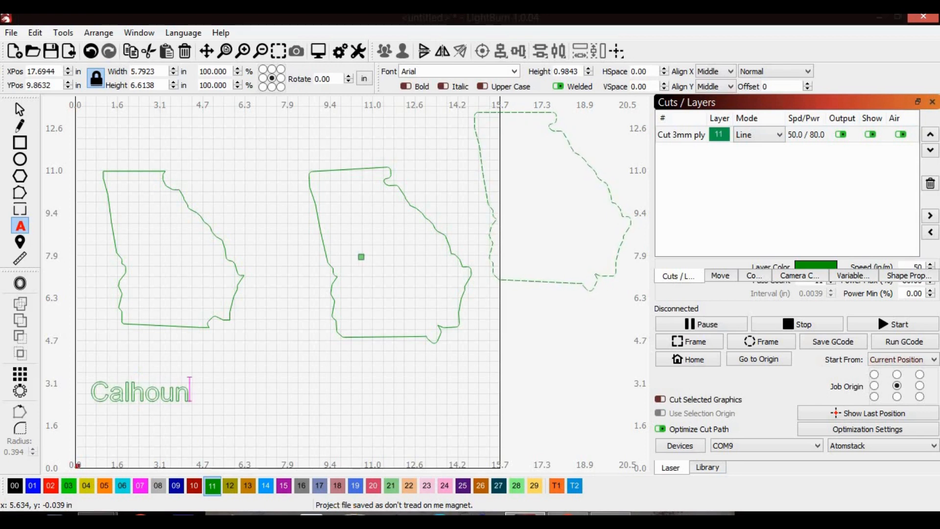
left_click(19, 110)
left_click(170, 381)
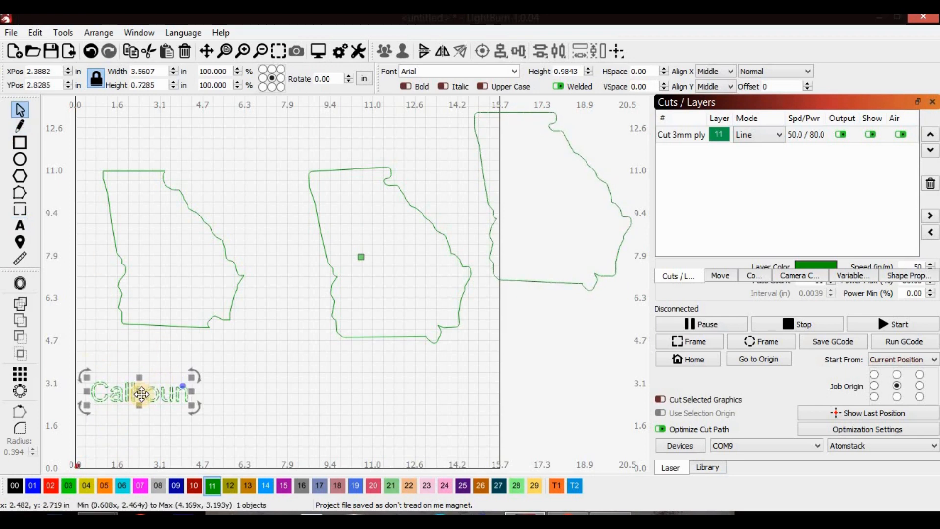
left_click_drag(147, 396, 211, 363)
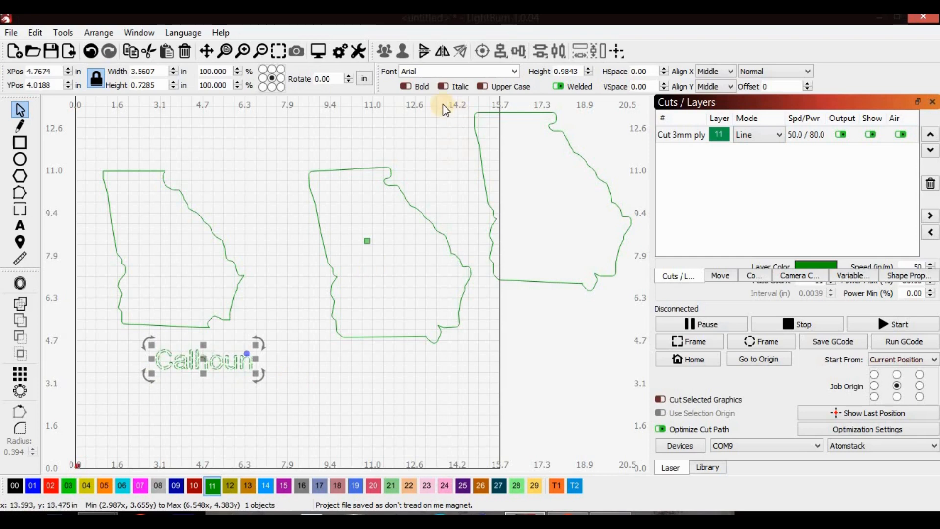
Set the font of the "Calhoun" text to Quick Kiss Personal Use
left_click(515, 71)
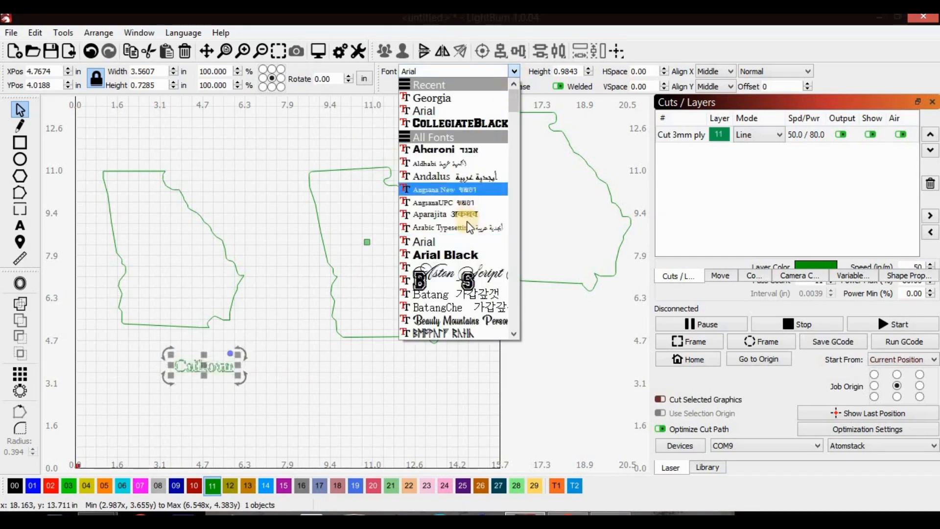
scroll(466, 228, "down", 6)
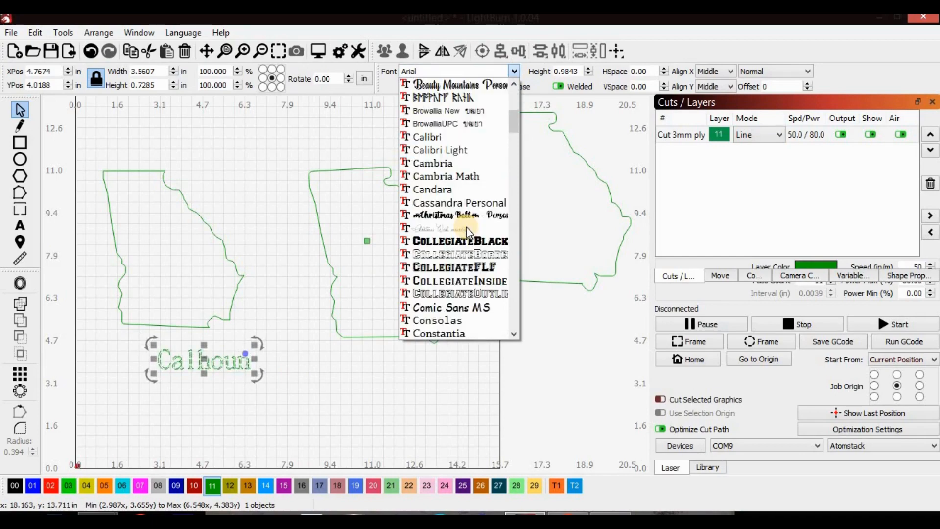
scroll(466, 227, "down", 2)
scroll(466, 227, "down", 2)
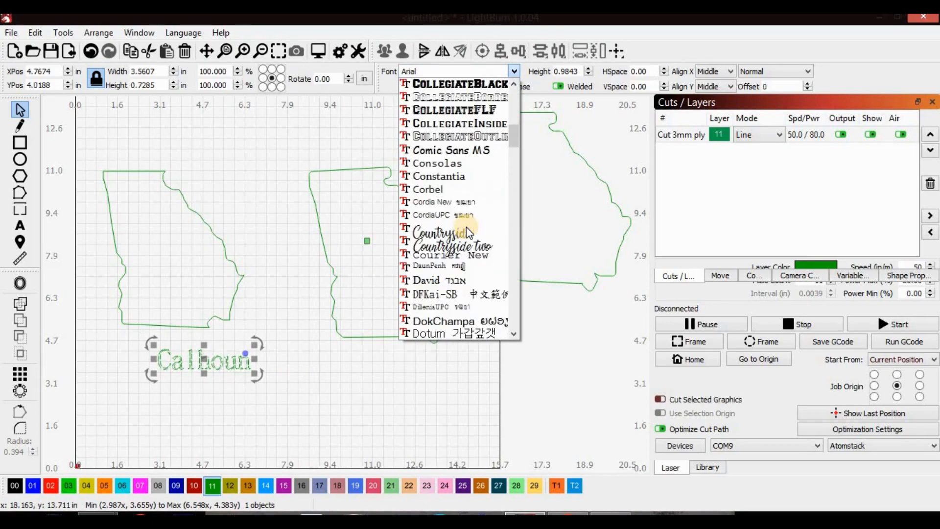
scroll(464, 239, "down", 6)
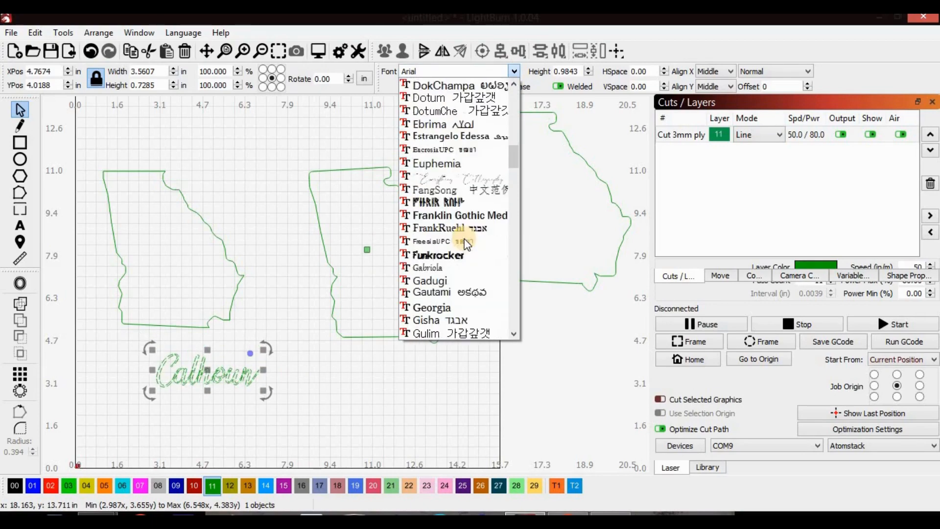
scroll(466, 242, "down", 5)
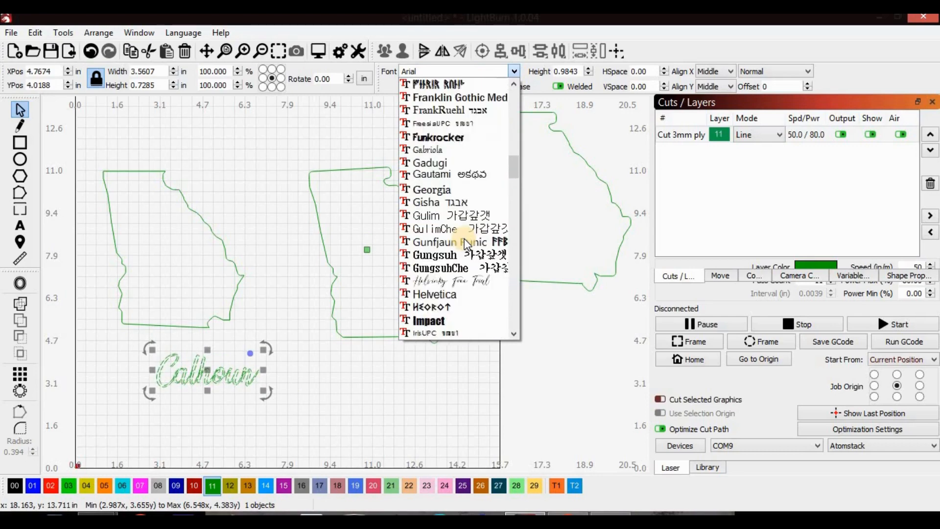
scroll(464, 239, "down", 7)
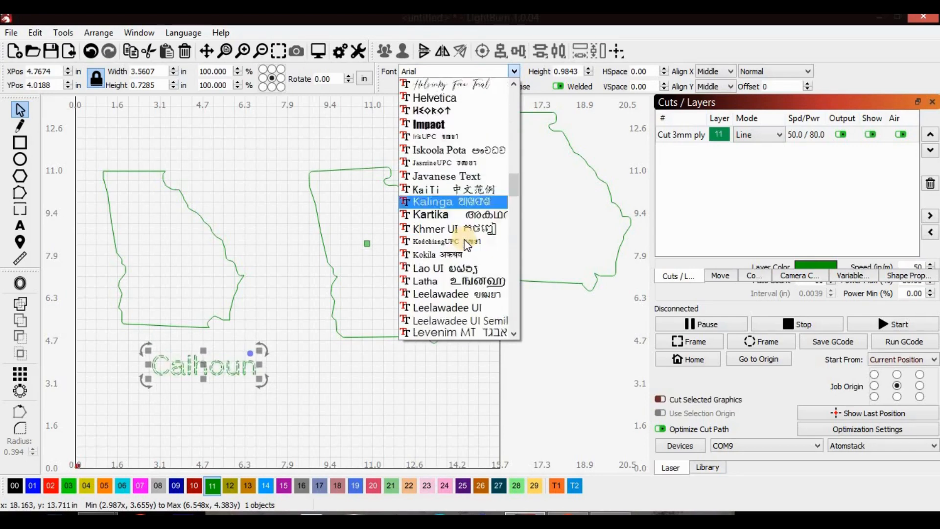
scroll(464, 239, "down", 9)
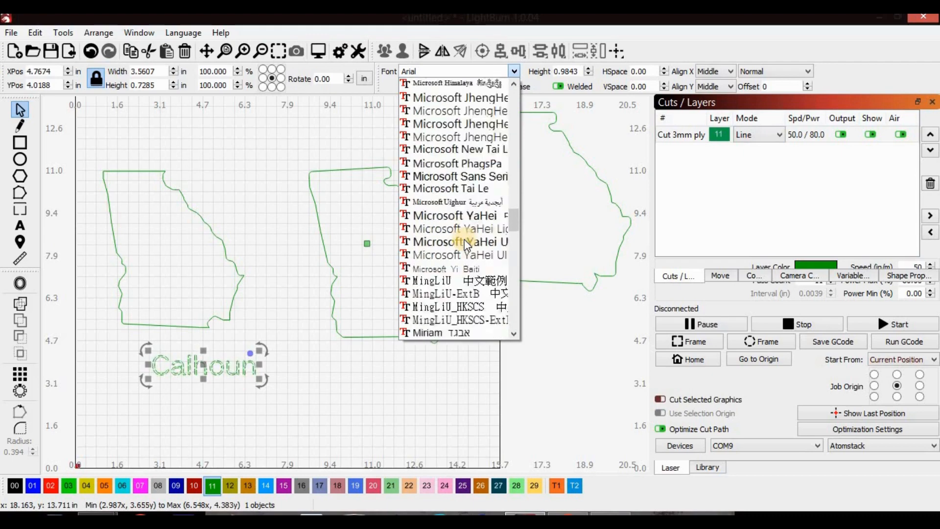
scroll(464, 239, "down", 2)
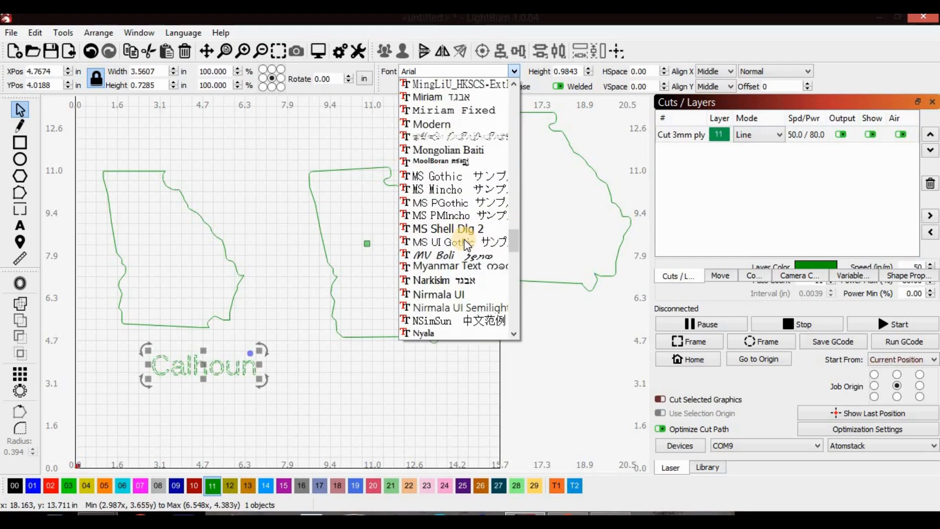
scroll(464, 239, "down", 2)
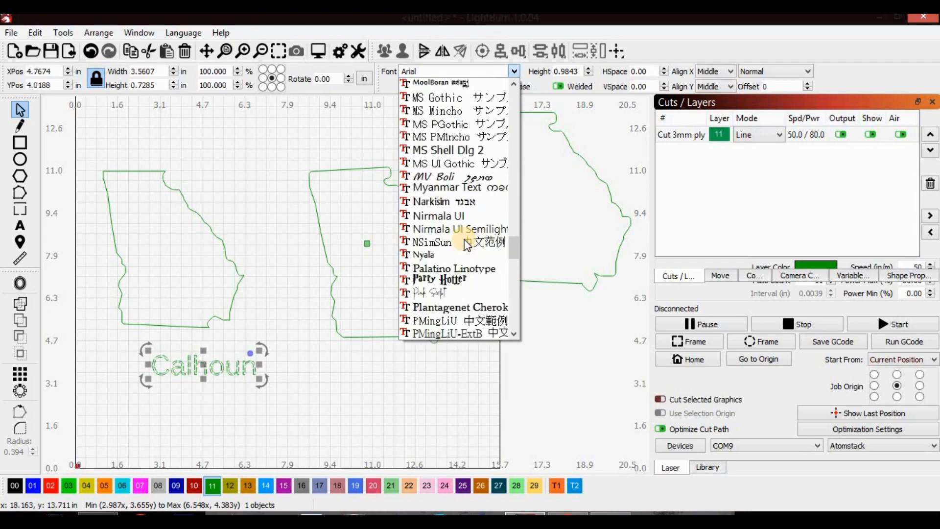
scroll(464, 240, "down", 1)
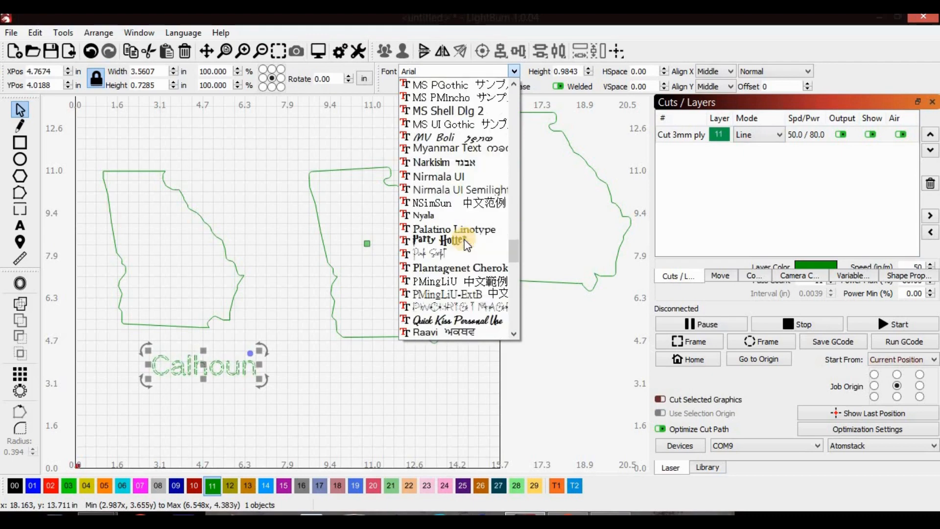
left_click(456, 319)
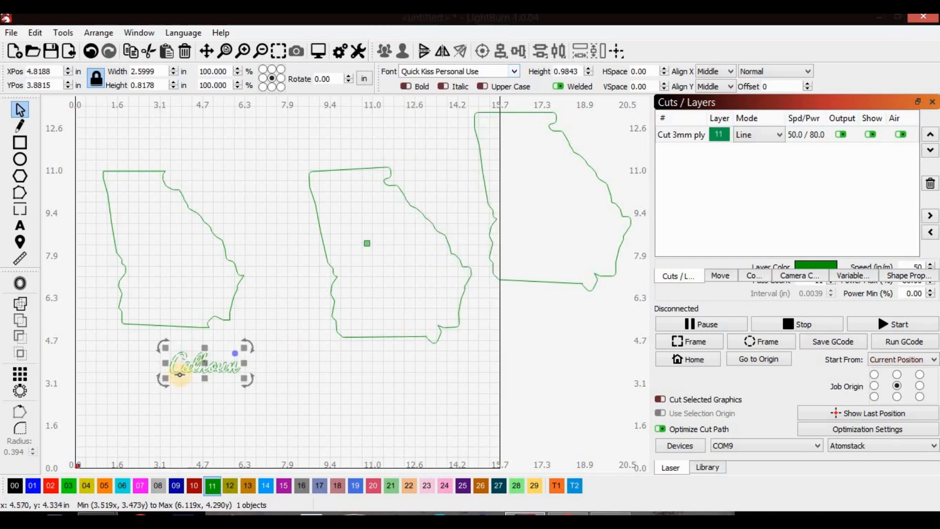
Examine up close how the script letters of "Calhoun" connect to each other
scroll(184, 371, "up", 3)
scroll(187, 372, "up", 2)
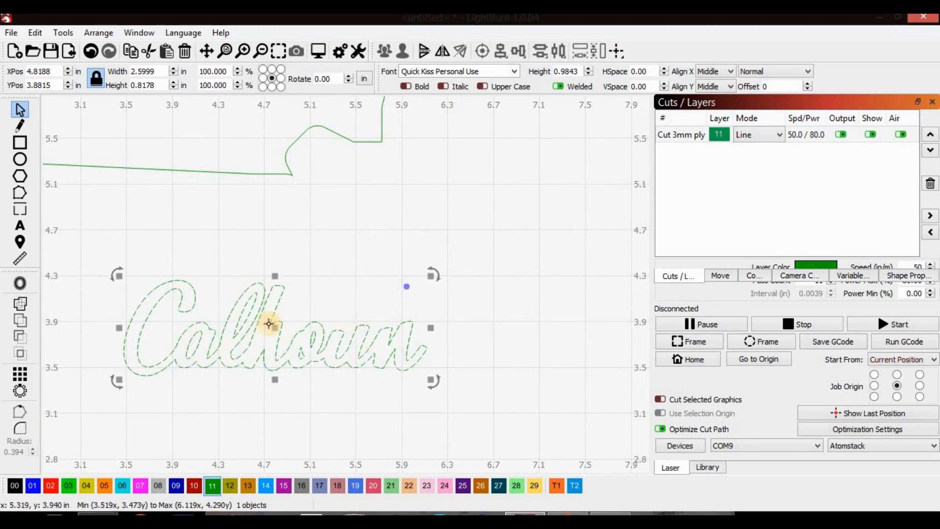
scroll(334, 287, "down", 2)
scroll(334, 288, "down", 2)
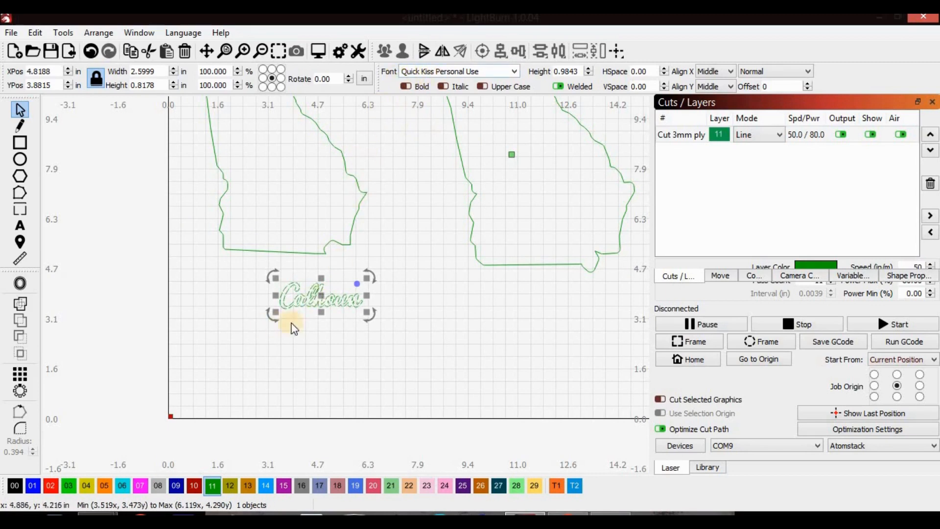
scroll(306, 300, "up", 5)
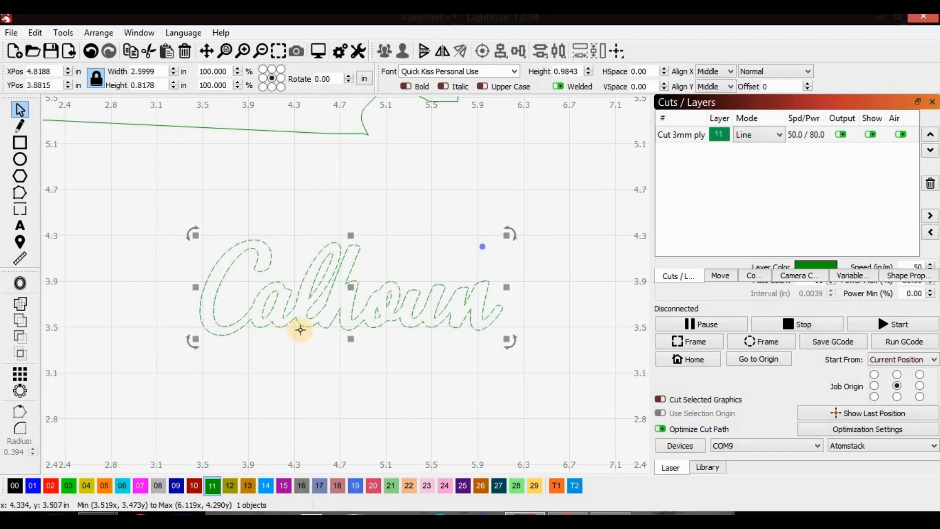
scroll(300, 329, "down", 5)
scroll(300, 402, "up", 3)
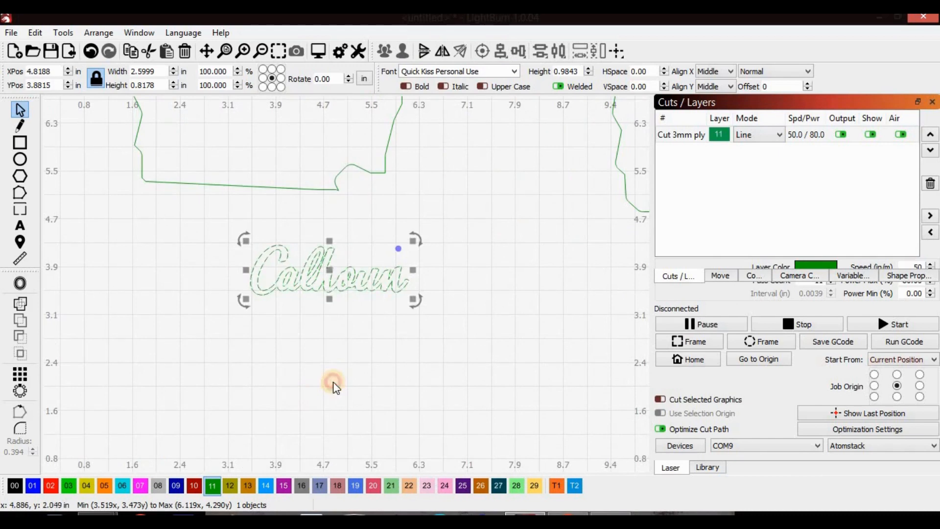
Add the text "Jasper" below "Calhoun" in the Quick Kiss Personal Use font
left_click(334, 386)
left_click(25, 224)
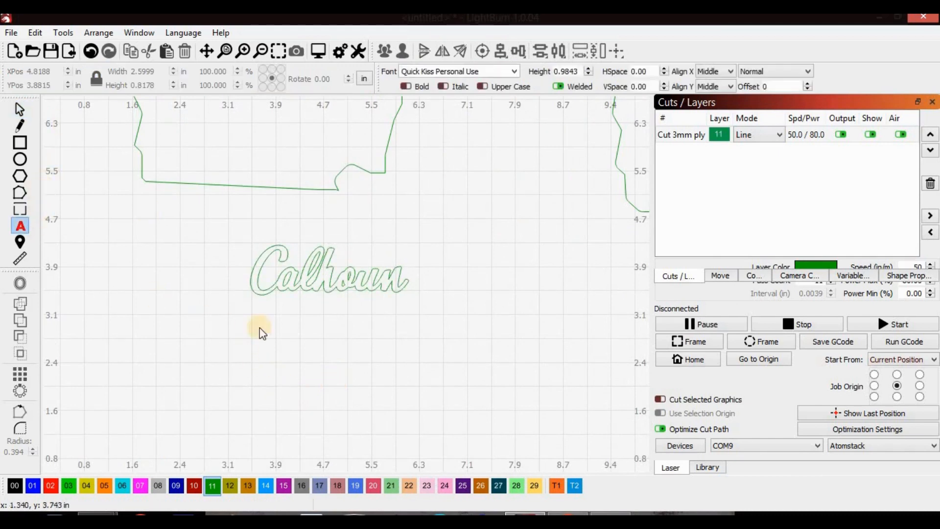
left_click(293, 375)
type("Jasper")
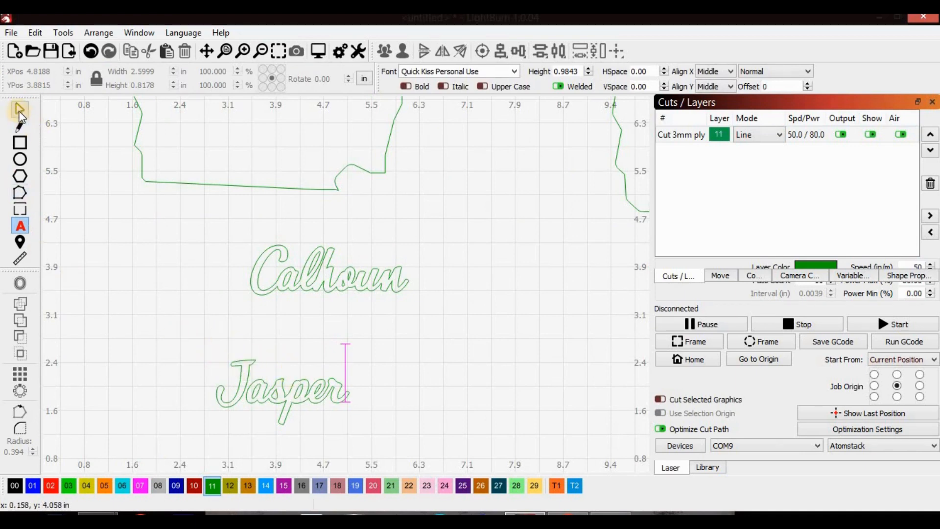
Shorten the "Jasper" text to "J" and add "asper" as a separate text object beside it
key("BackSpace")
key("BackSpace")
key("BackSpace")
key("BackSpace")
key("BackSpace")
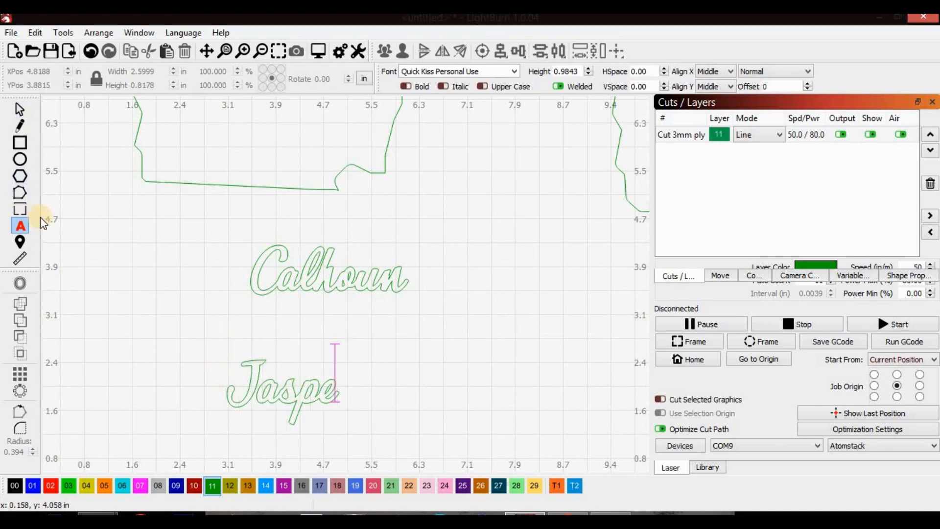
left_click(405, 394)
type("asper")
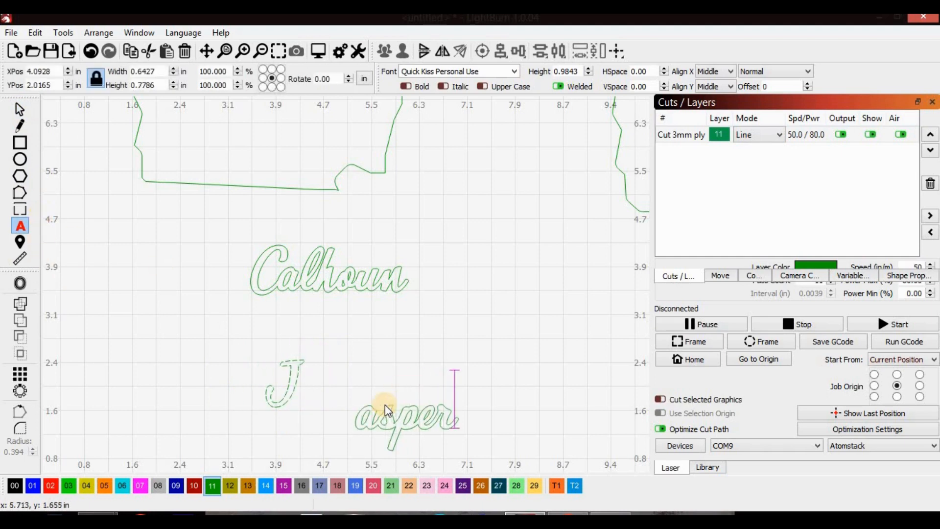
Move the "asper" text against the "J" so the two pieces read as "Jasper"
left_click(19, 112)
left_click(436, 438)
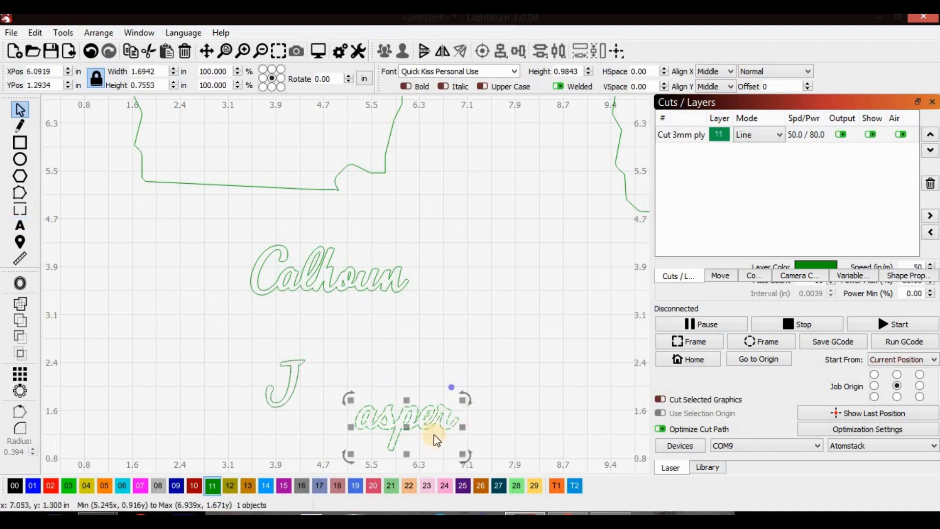
left_click_drag(411, 428, 343, 402)
Weld the "J" and "asper" texts together, check the joint up close and undo the weld
left_click_drag(189, 362, 477, 456)
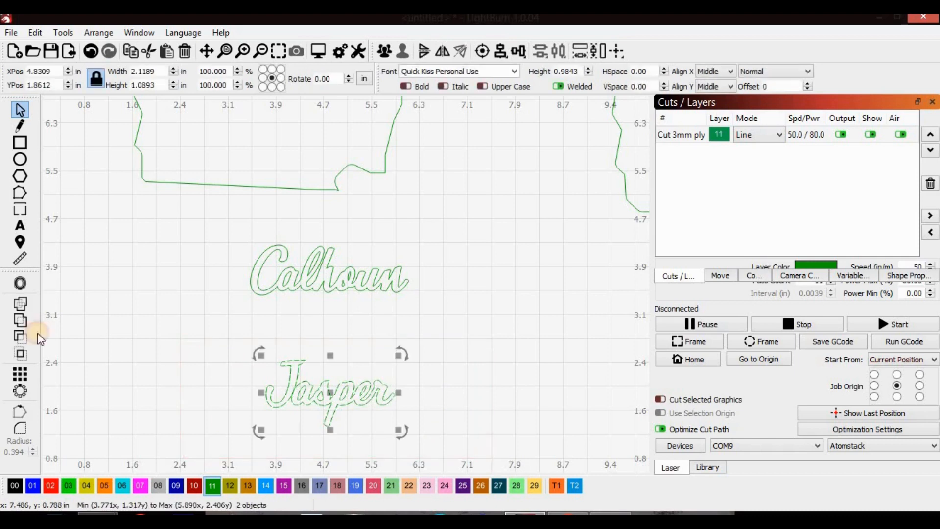
left_click(16, 306)
scroll(292, 388, "up", 3)
scroll(293, 388, "up", 2)
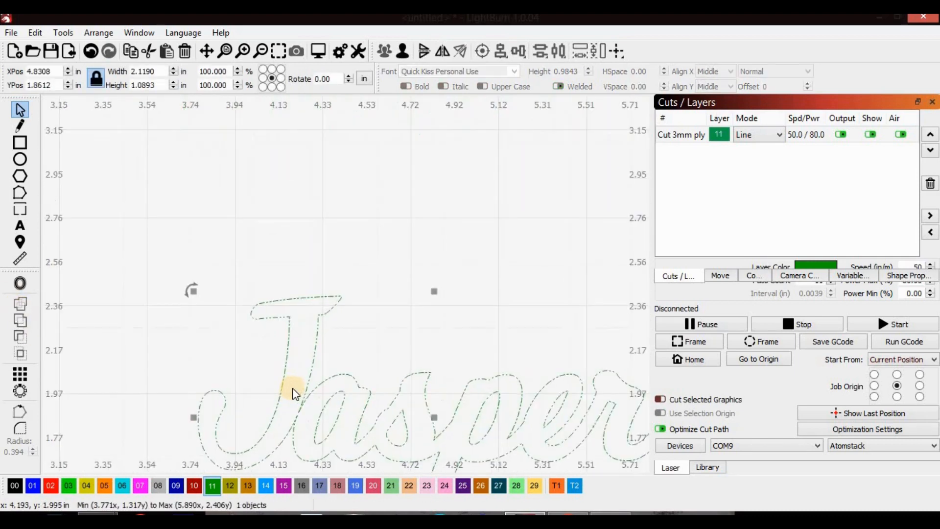
key("ctrl+z")
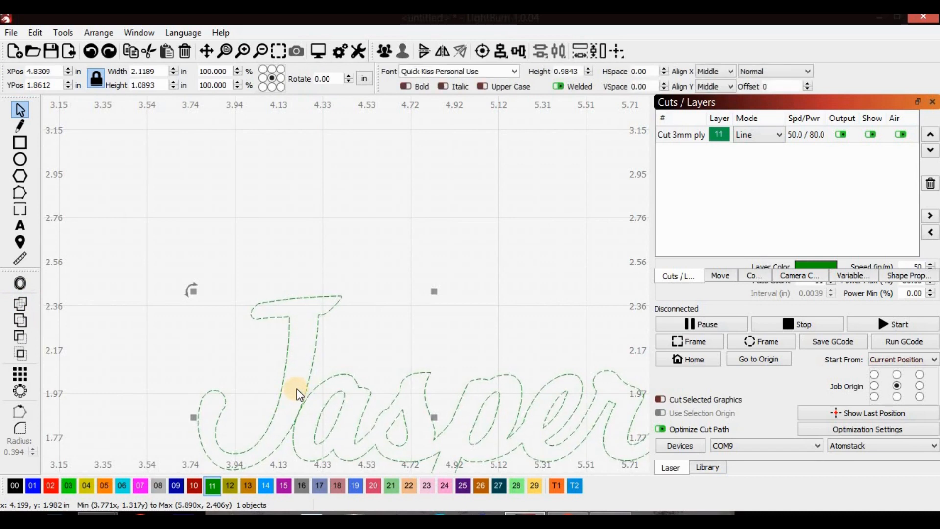
Shift the "asper" text slightly toward the "J" so the letters overlap a little more
left_click(473, 353)
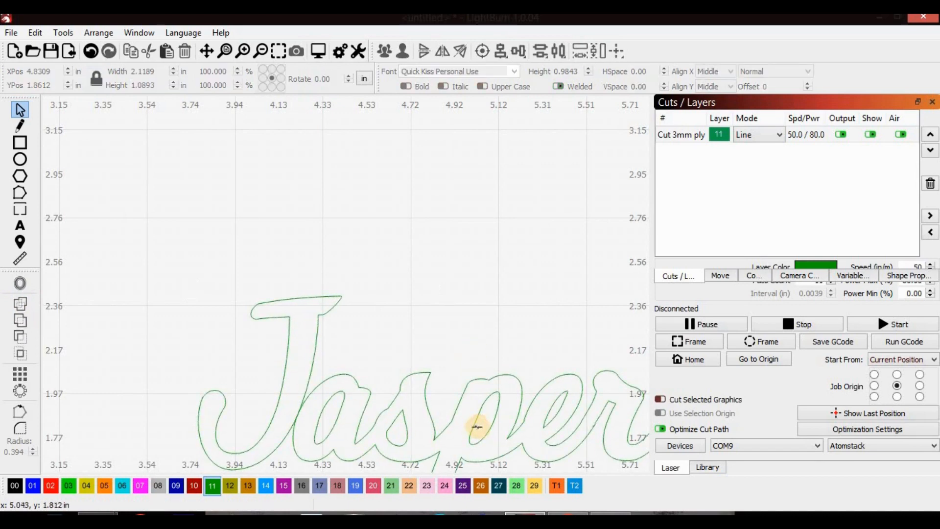
left_click(468, 424)
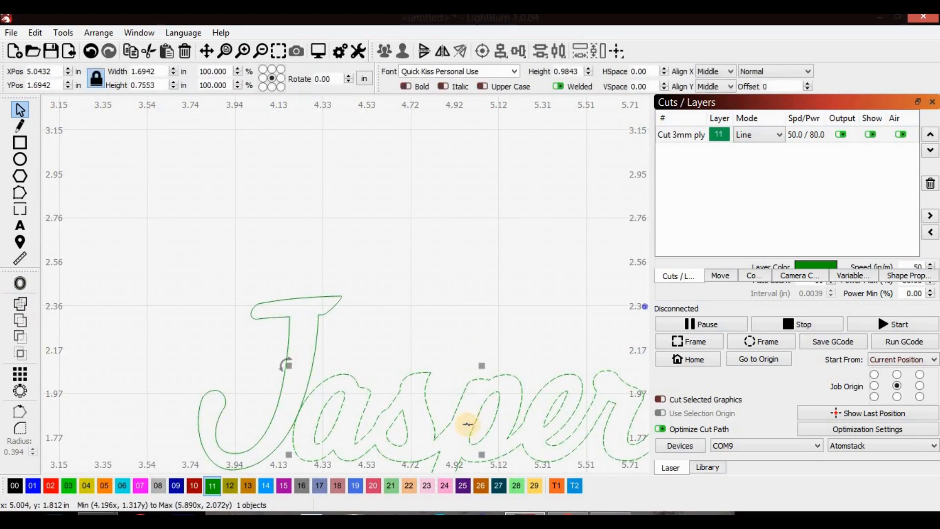
left_click_drag(480, 456, 477, 456)
Weld the "J" and "asper" texts into a single shape and inspect the joint
left_click_drag(163, 286, 398, 383)
scroll(616, 434, "down", 3)
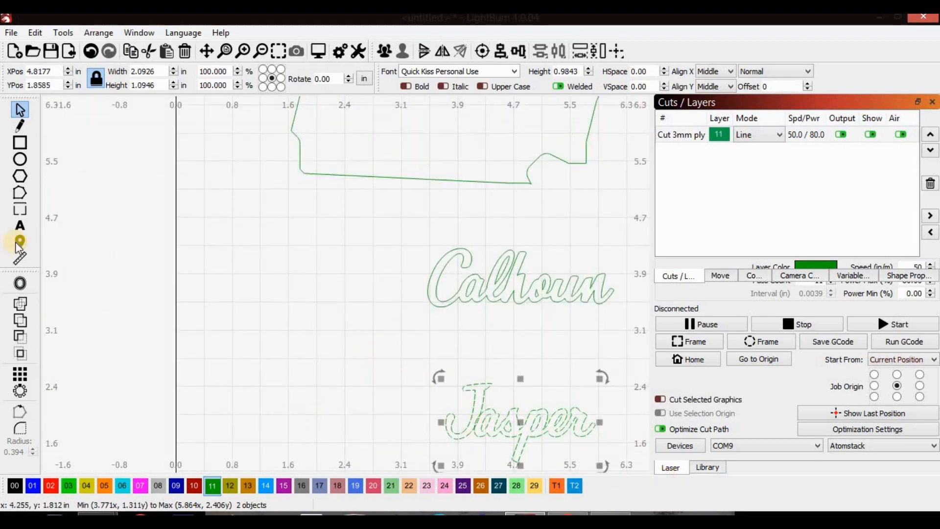
left_click(20, 302)
scroll(476, 438, "up", 2)
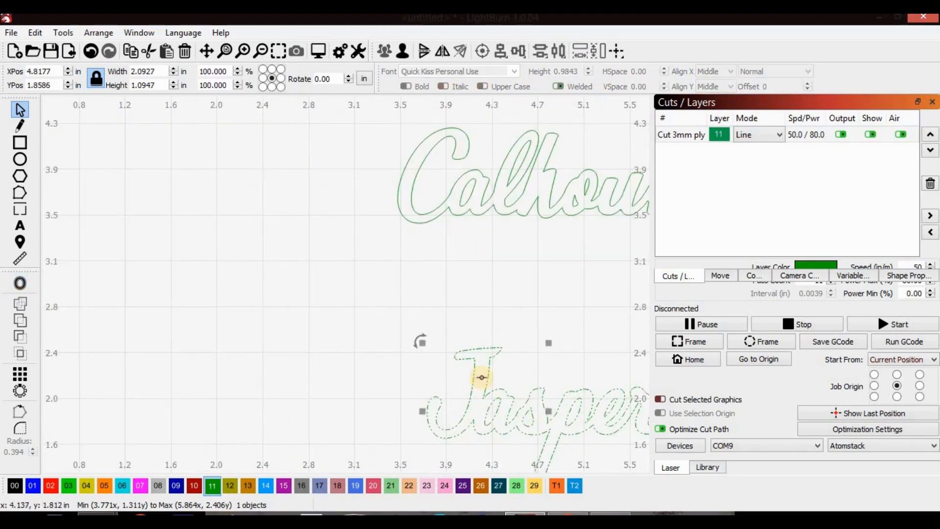
scroll(589, 418, "down", 1)
scroll(470, 398, "up", 1)
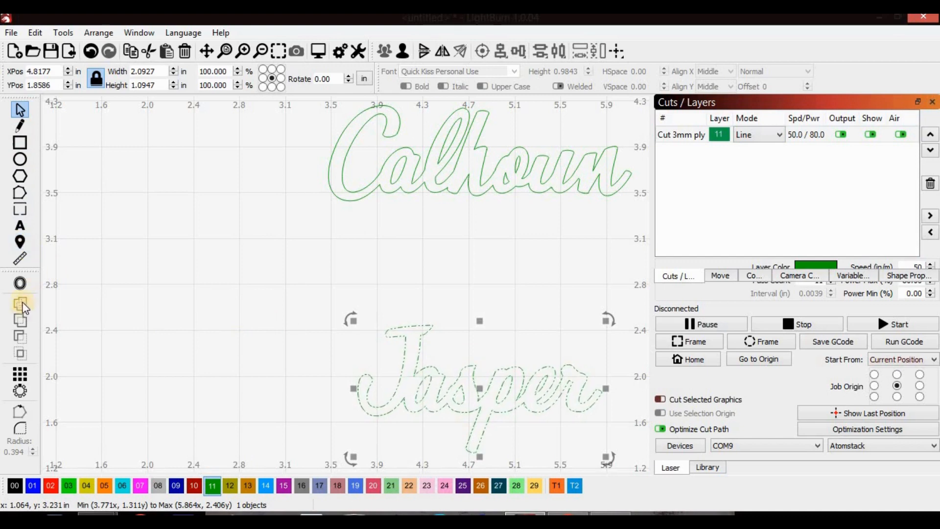
Add a separate letter "i" as text in the empty area beside "Jasper"
left_click(21, 228)
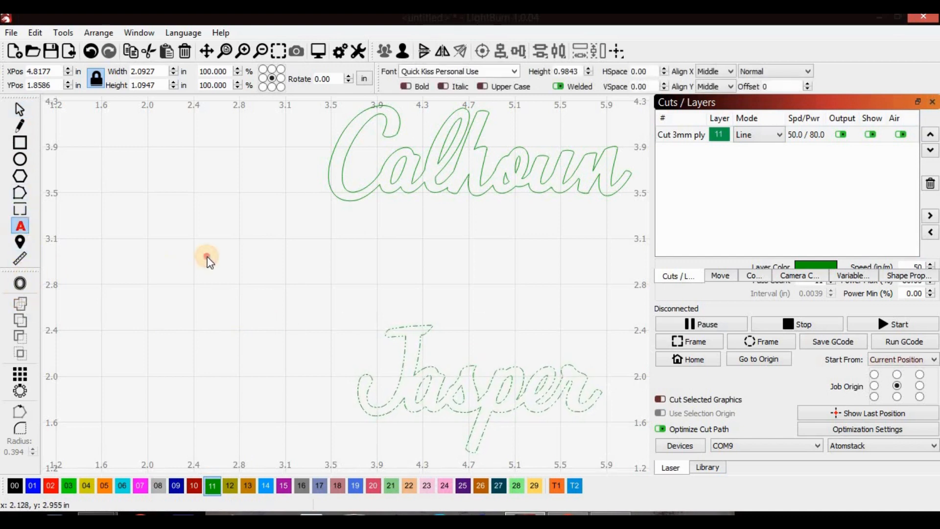
left_click(208, 257)
type("i")
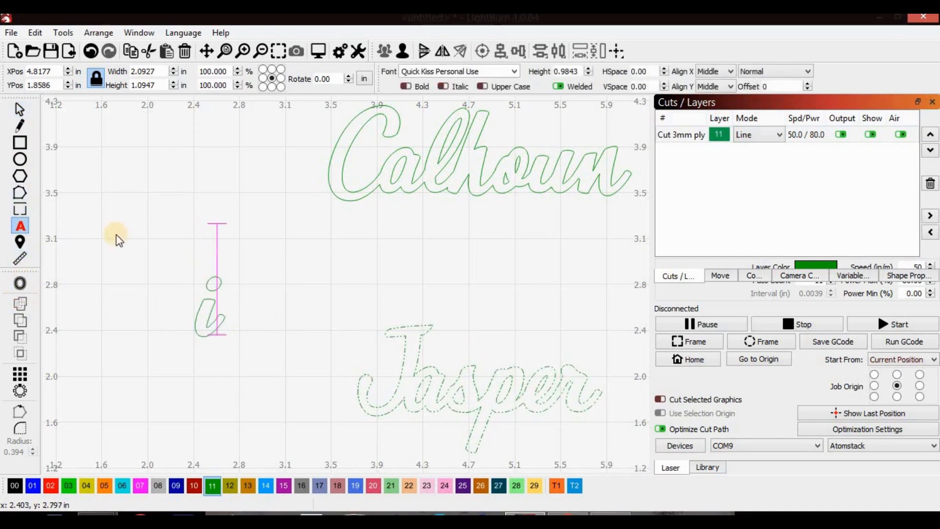
left_click(21, 146)
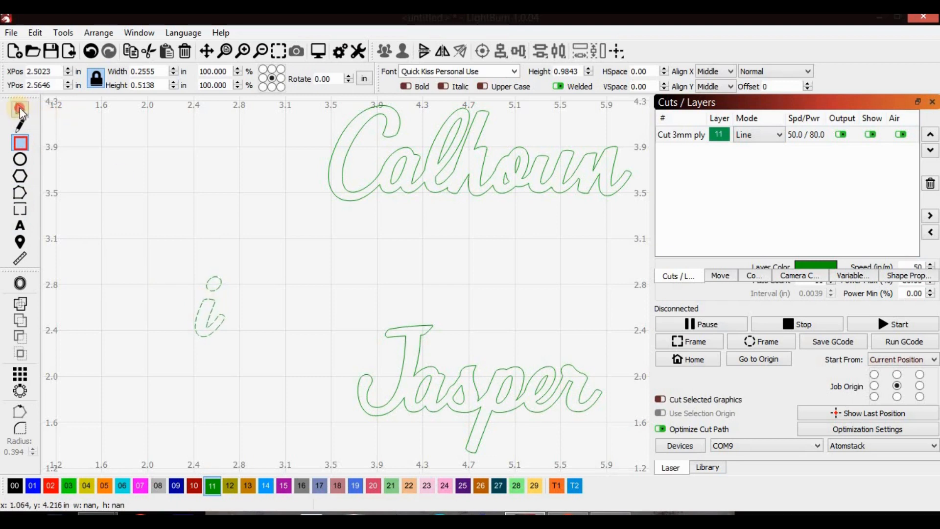
left_click(20, 109)
right_click(211, 323)
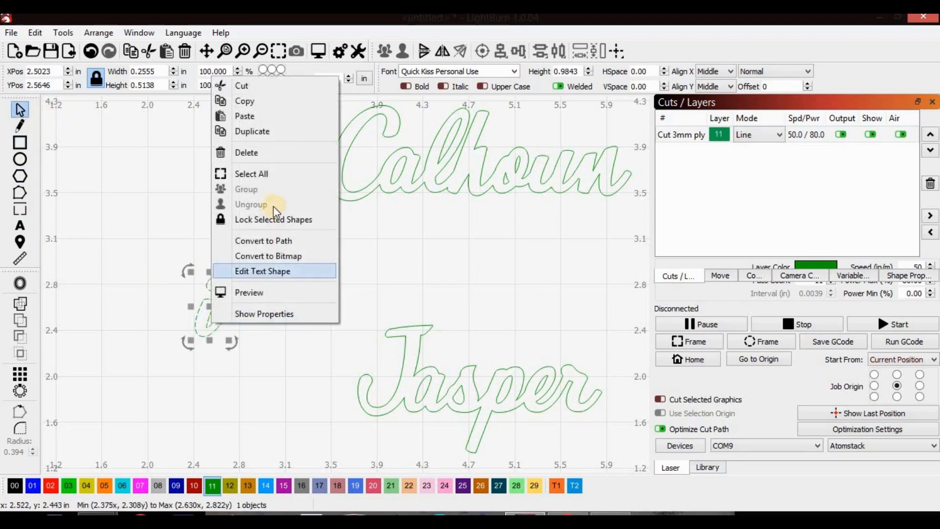
left_click(127, 280)
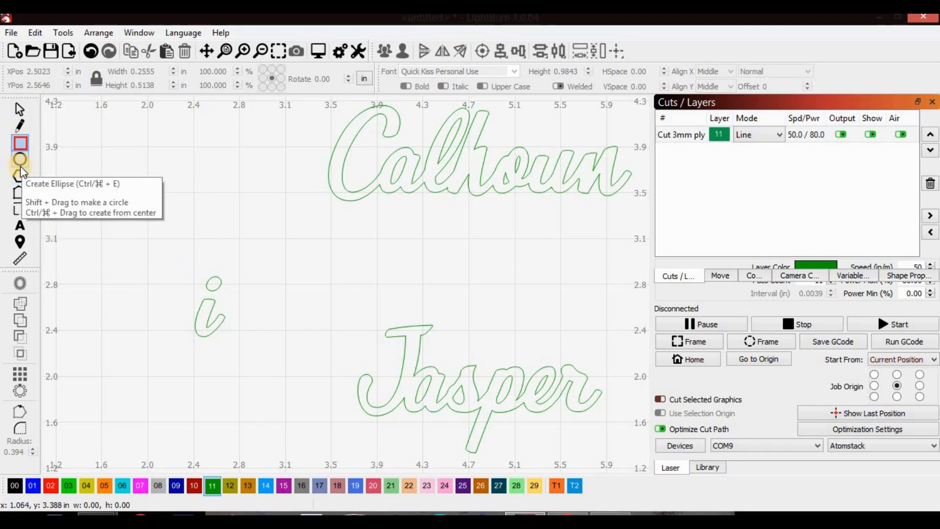
Draw a rectangle about 0.04 by 0.12 in and place it as a bridge between the dot and stem of the "i"
left_click_drag(162, 239, 166, 252)
left_click(18, 227)
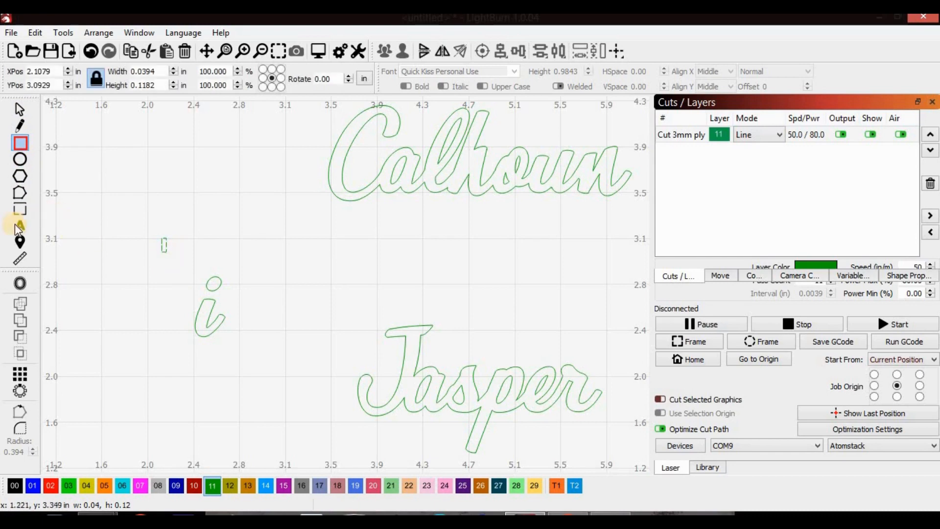
left_click(24, 108)
left_click(161, 245)
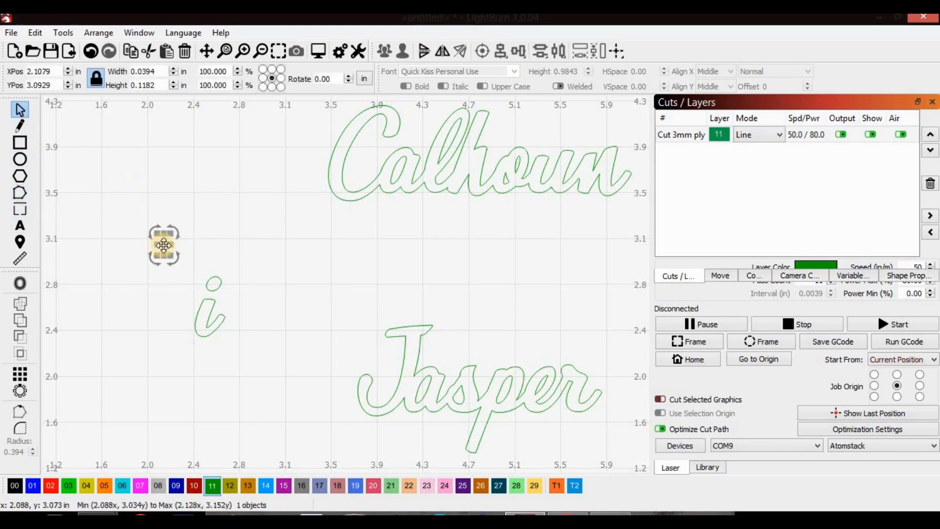
left_click_drag(164, 245, 210, 301)
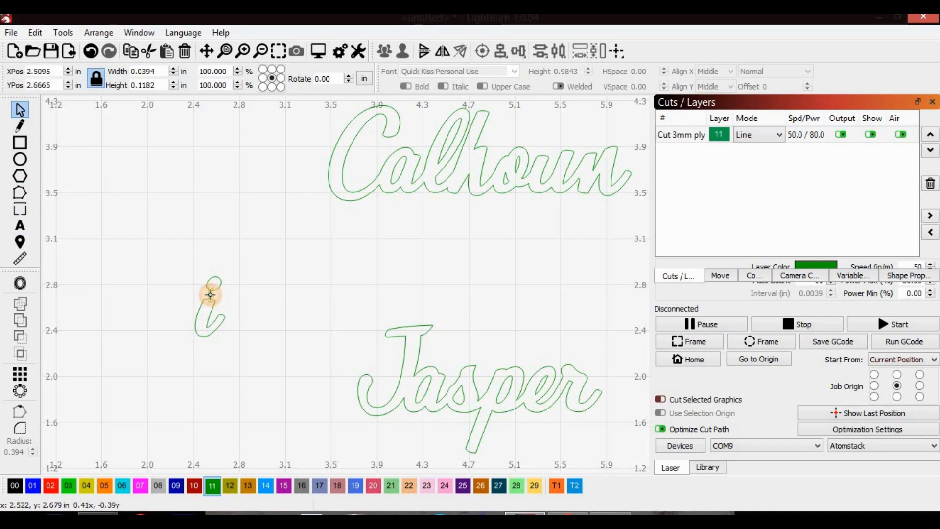
left_click(128, 244)
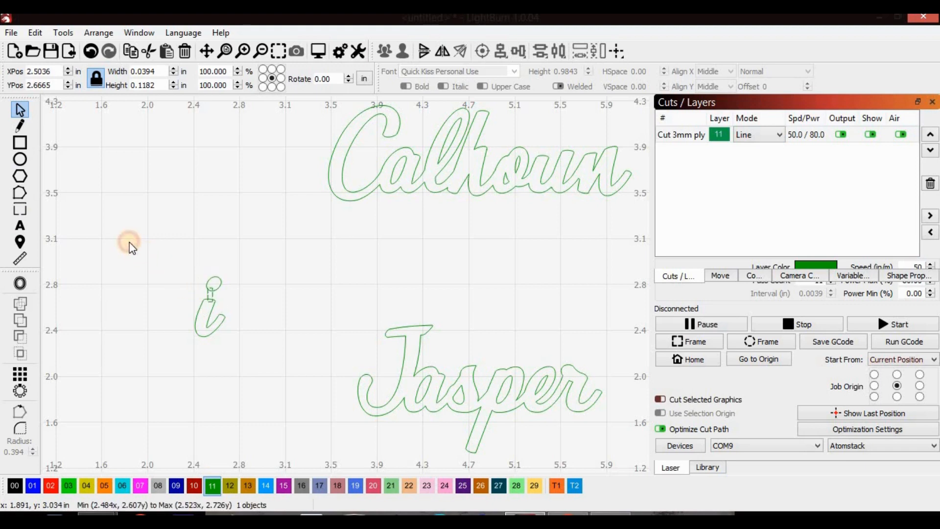
Weld the small bridge rectangle and the letter "i" into one shape
left_click_drag(171, 265, 255, 371)
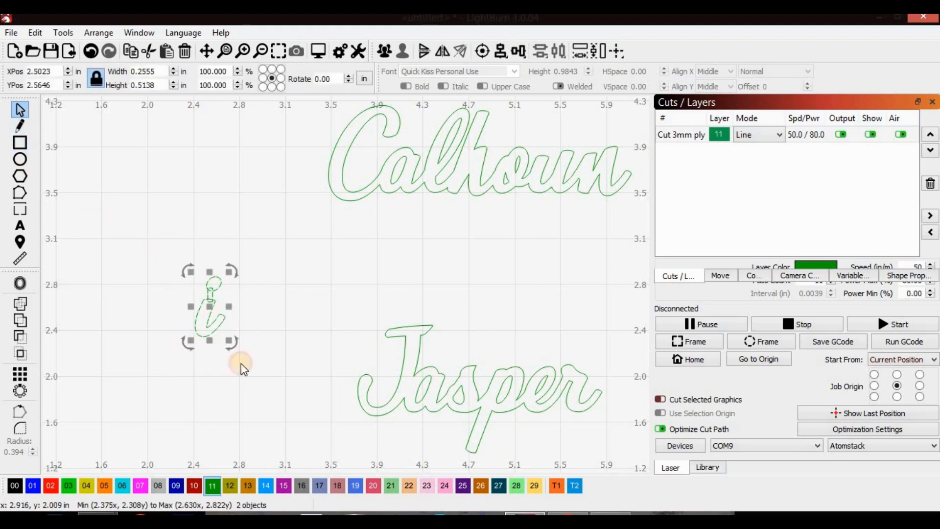
left_click(20, 301)
left_click(132, 365)
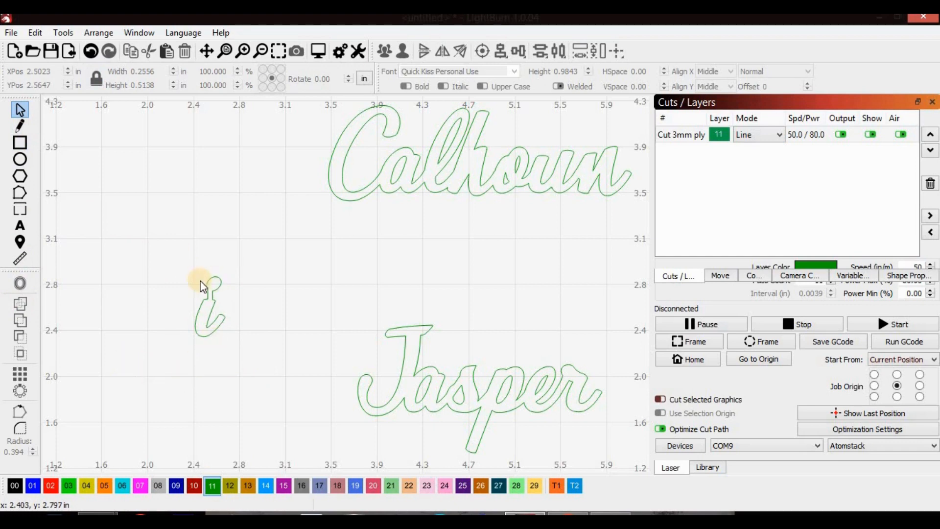
Delete the bridged "i" and the welded "Jasper" shape
left_click_drag(168, 265, 306, 405)
key("Delete")
scroll(563, 343, "down", 4)
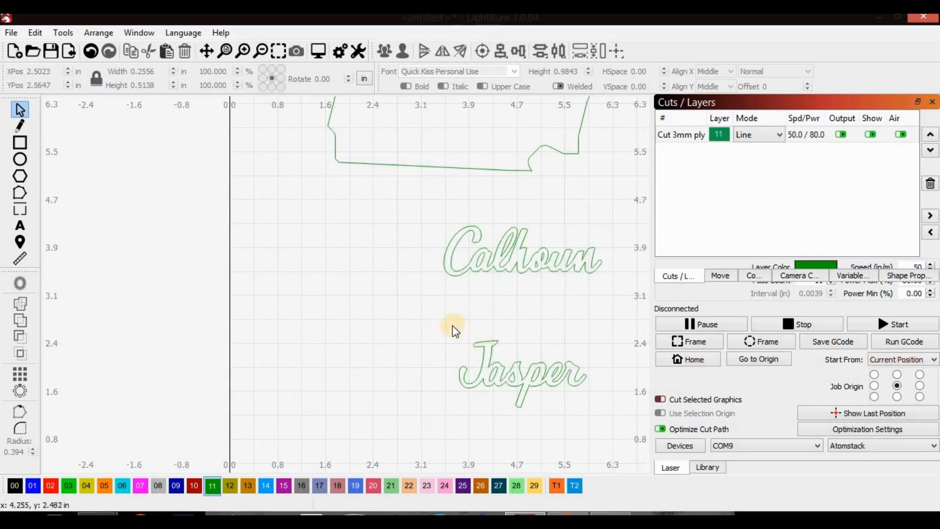
left_click_drag(451, 329, 620, 430)
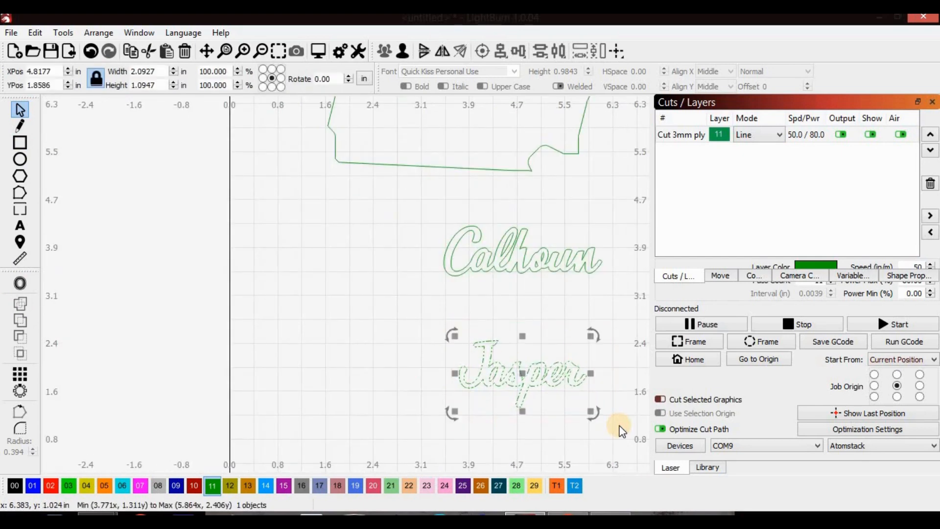
key("Delete")
Enlarge "Calhoun" to about 3.98 in wide and centre it on the left Georgia outline so both ends overlap the border
scroll(551, 218, "down", 6)
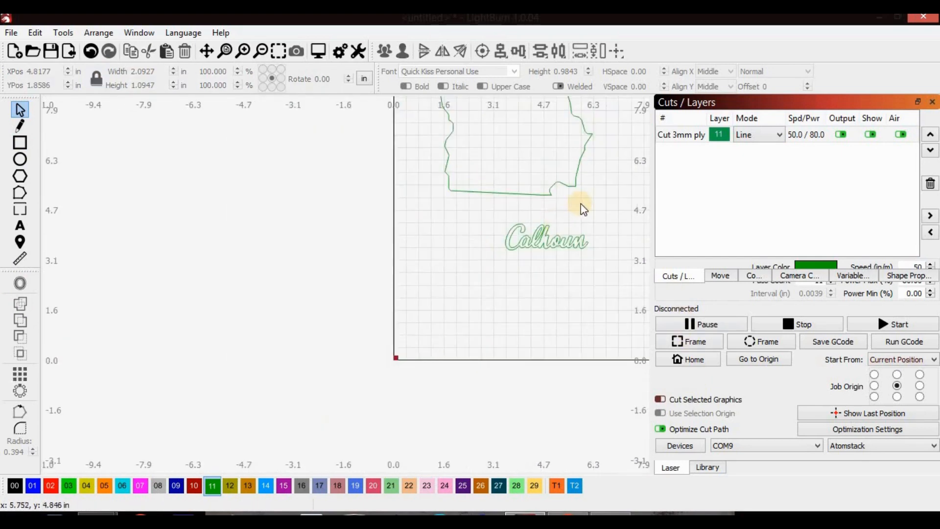
scroll(564, 151, "up", 3)
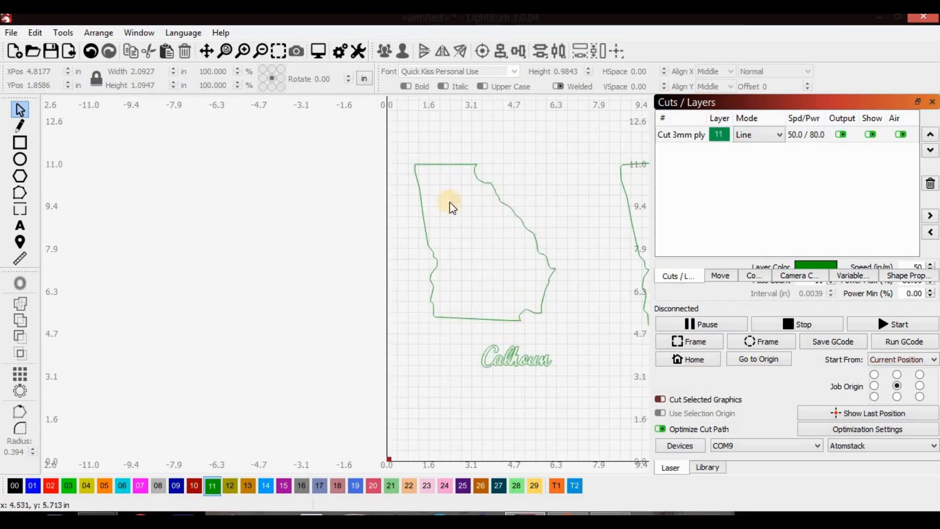
left_click(514, 362)
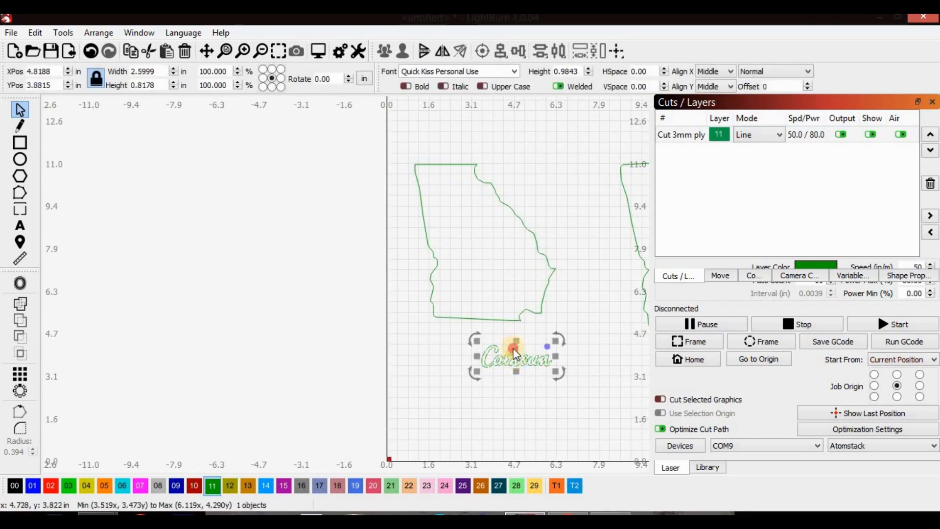
left_click_drag(511, 360, 486, 246)
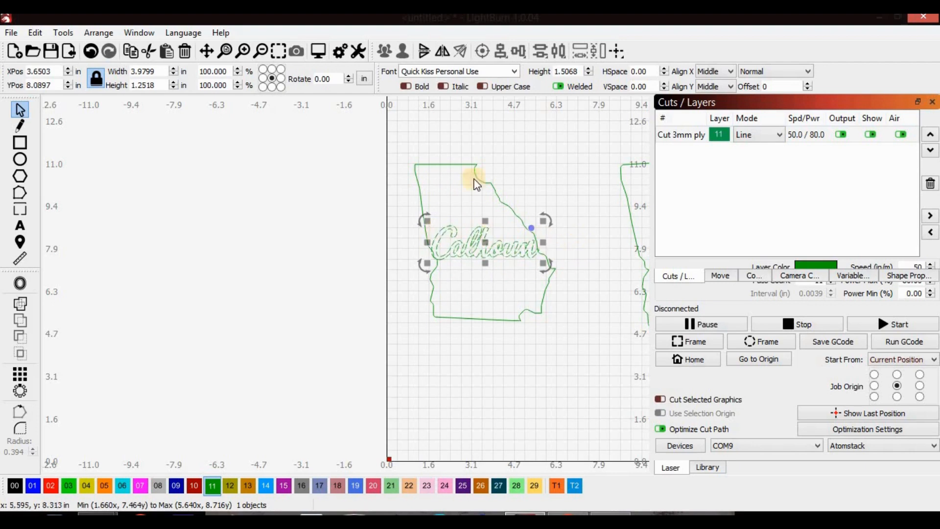
scroll(485, 242, "up", 2)
scroll(466, 250, "up", 2)
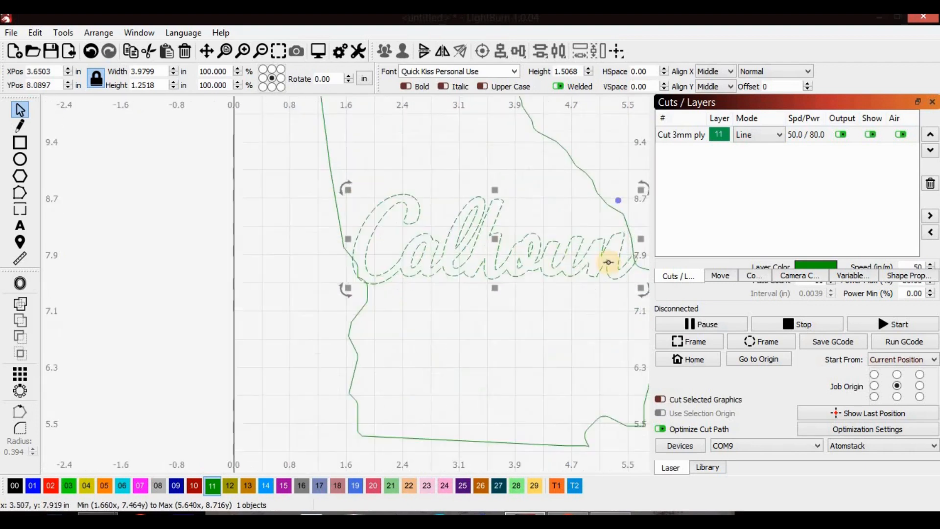
scroll(468, 263, "down", 4)
scroll(468, 262, "down", 2)
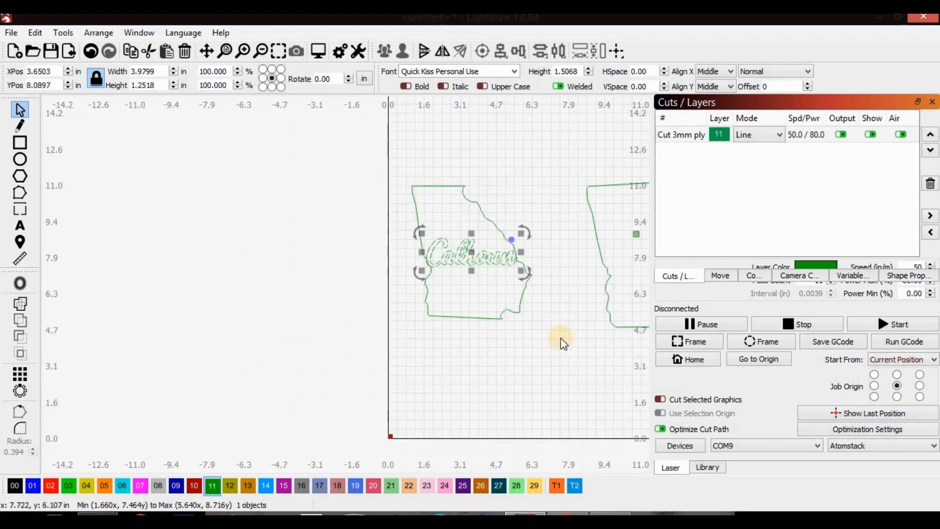
Select "Calhoun" first and the left Georgia outline second, try a Boolean subtraction and undo it
left_click(389, 169)
left_click_drag(389, 169, 550, 365)
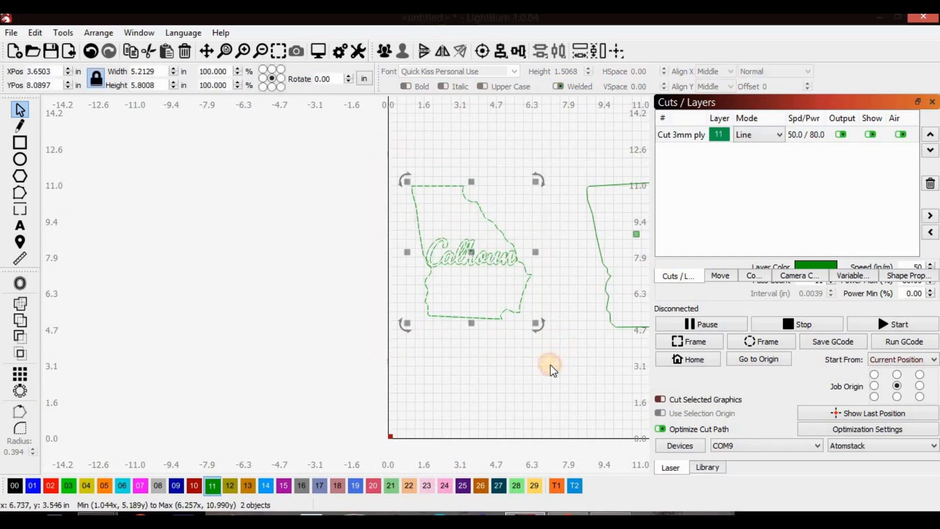
left_click(492, 255)
left_click(524, 292, "shift")
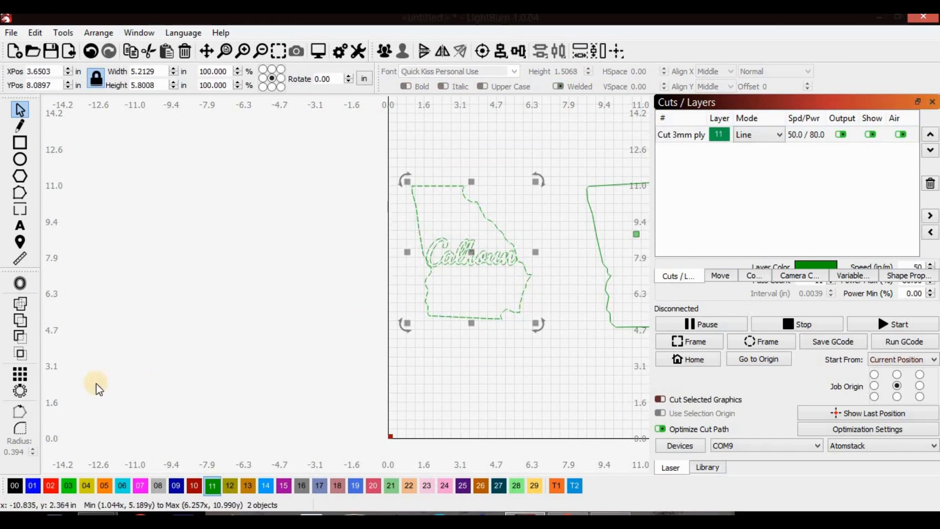
left_click(20, 334)
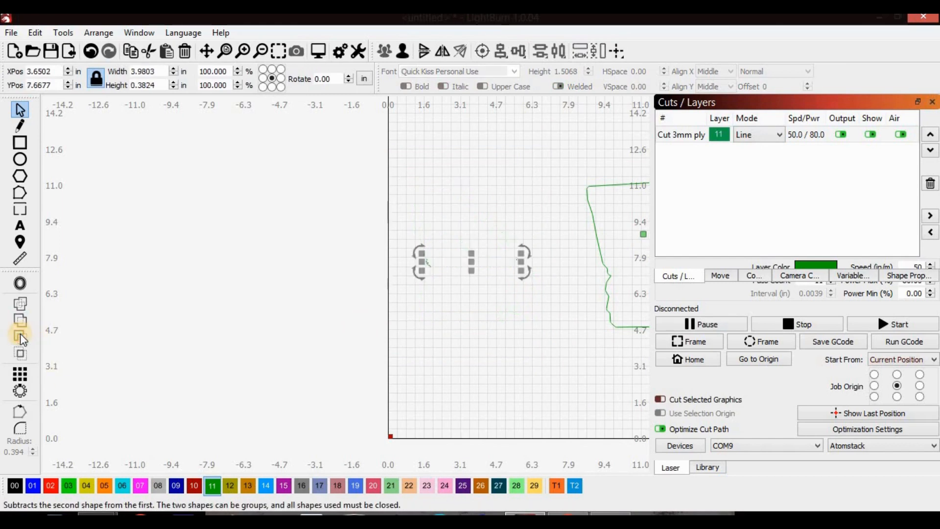
key("ctrl+z")
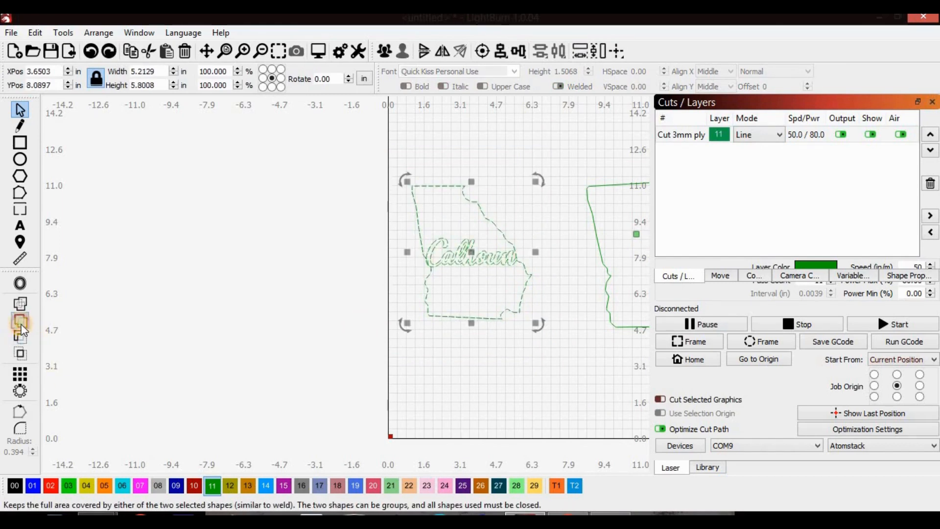
Try a Boolean union and a weld on "Calhoun" and the Georgia outline, undoing each one
left_click(20, 321)
key("ctrl+z")
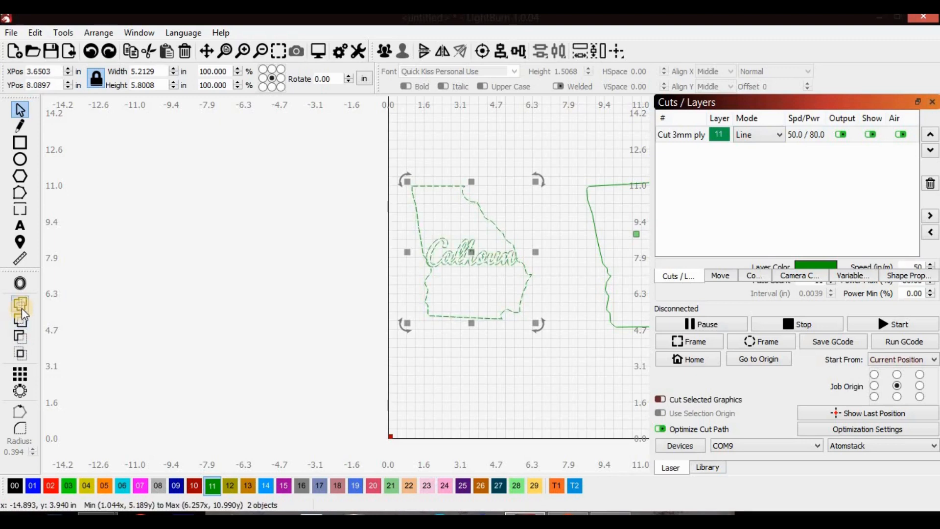
left_click(22, 307)
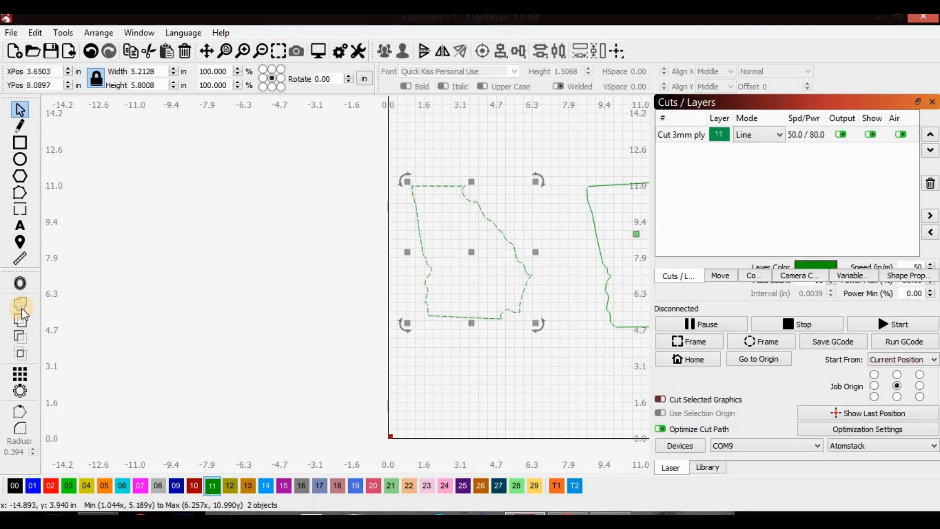
key("ctrl+z")
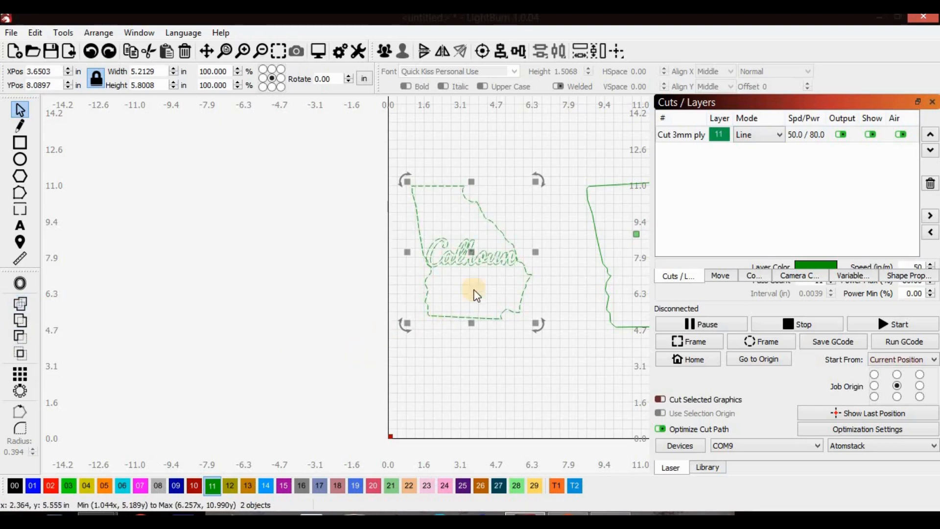
Select the left Georgia outline first and "Calhoun" second, and subtract the text from the outline
left_click(479, 355)
left_click(478, 260)
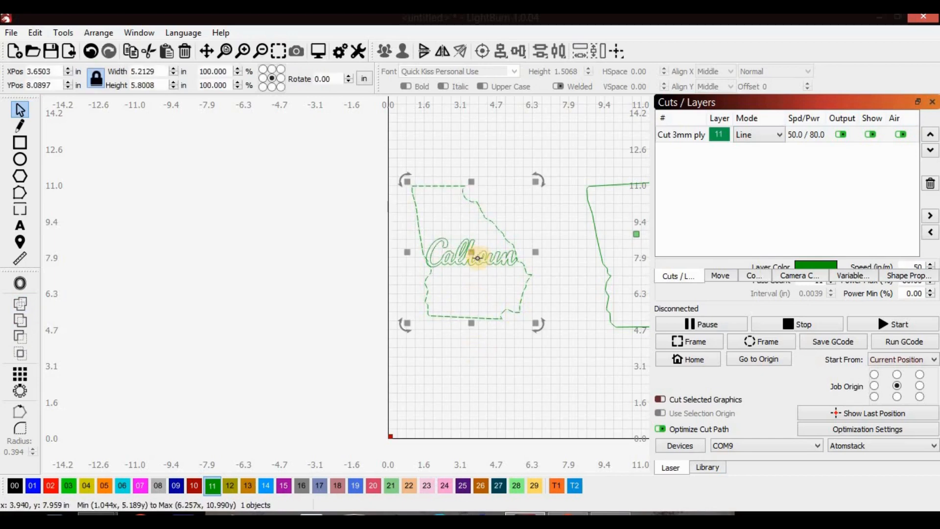
left_click(477, 261, "shift")
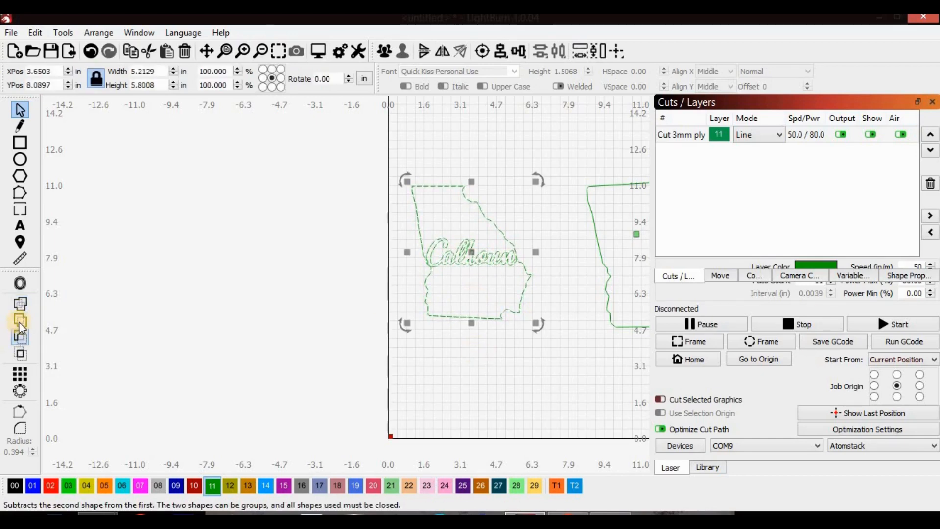
left_click(17, 335)
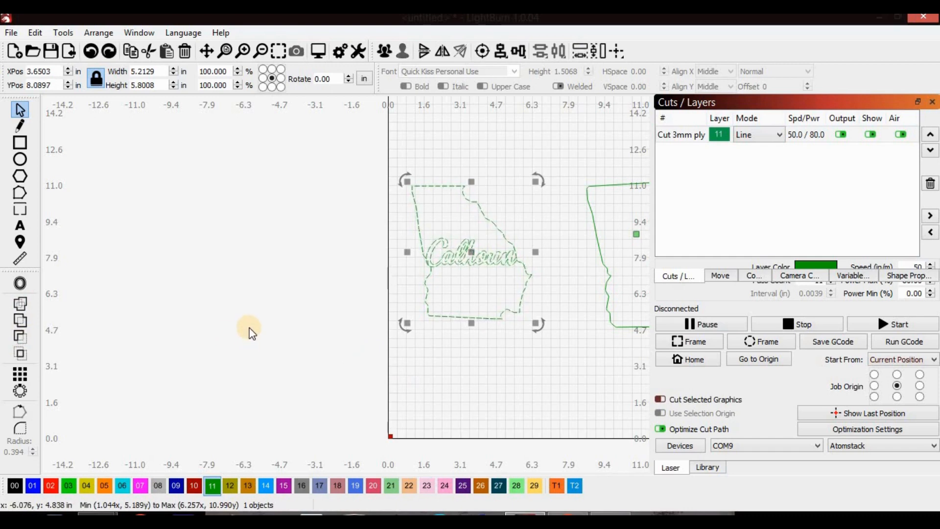
left_click(534, 357)
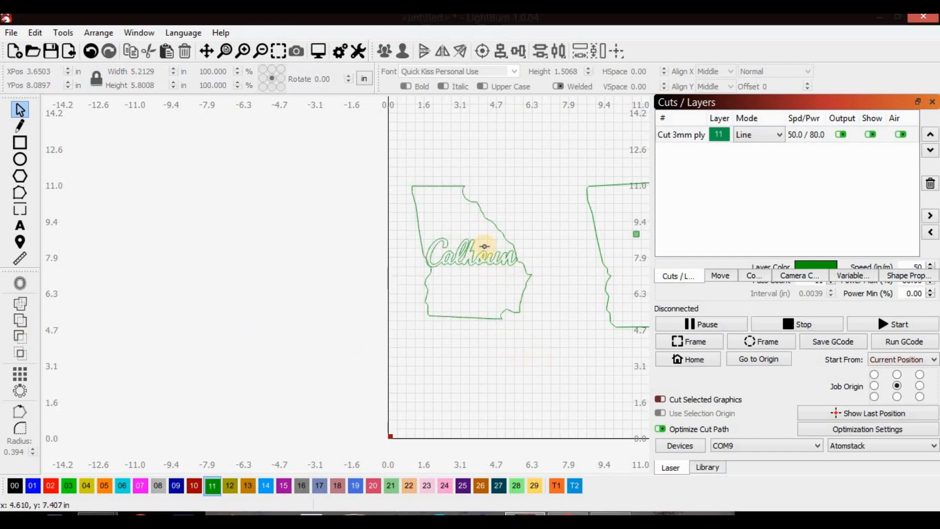
Subtract "Calhoun" from the left Georgia outline again, selecting the outline first and the text second
scroll(485, 250, "up", 2)
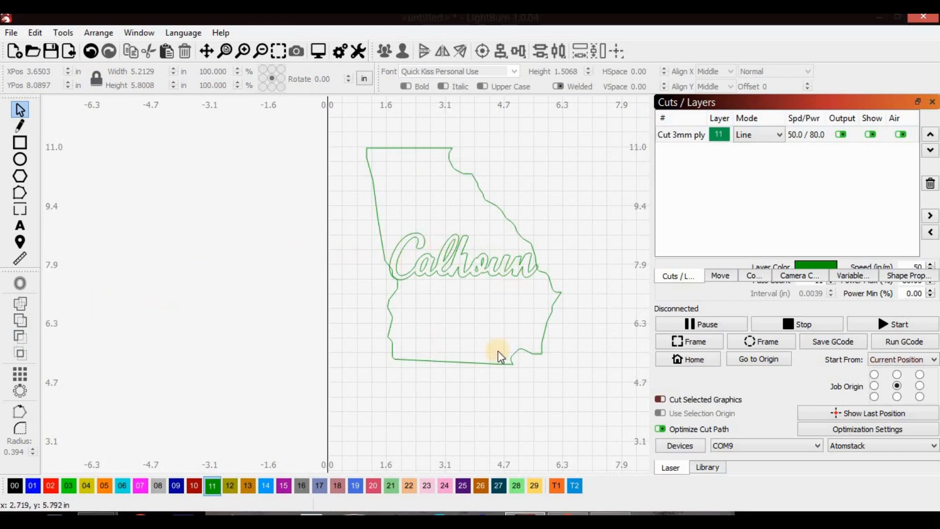
left_click(544, 332)
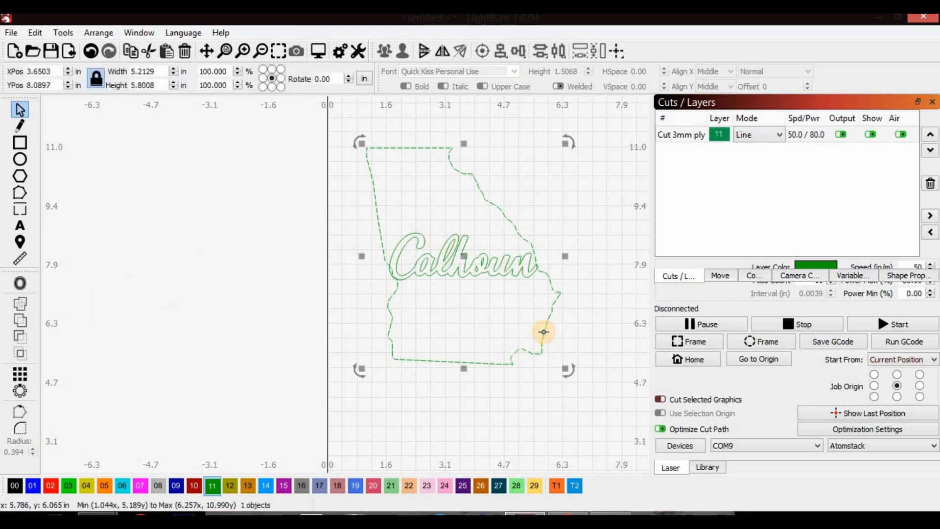
left_click(435, 269, "shift")
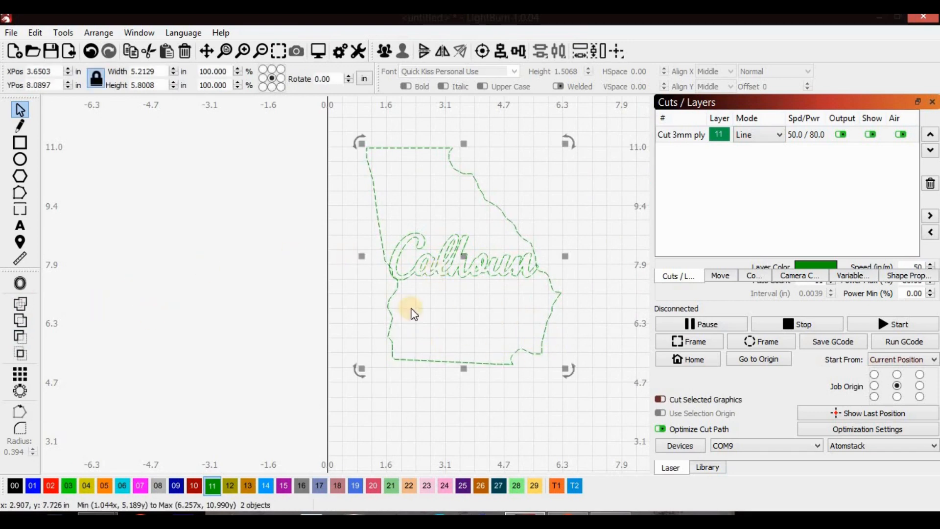
left_click(17, 336)
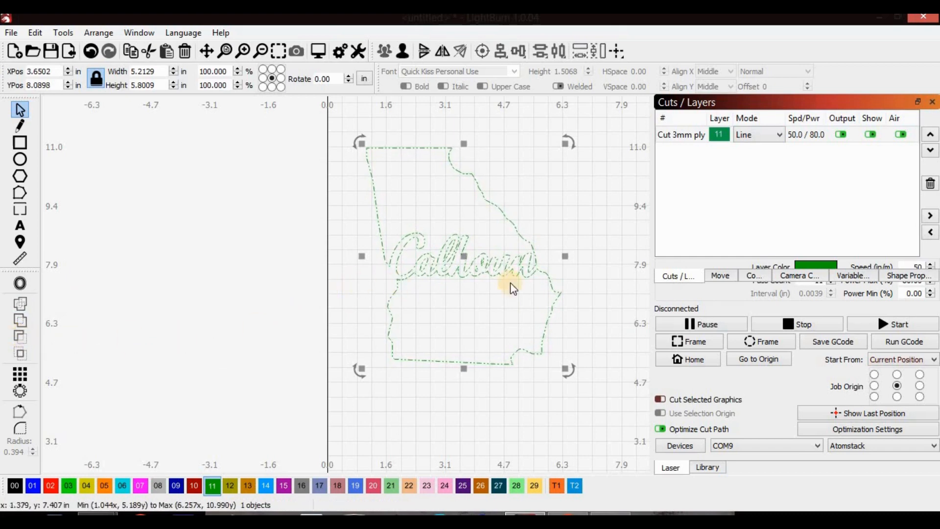
scroll(534, 268, "up", 1)
scroll(489, 267, "down", 2)
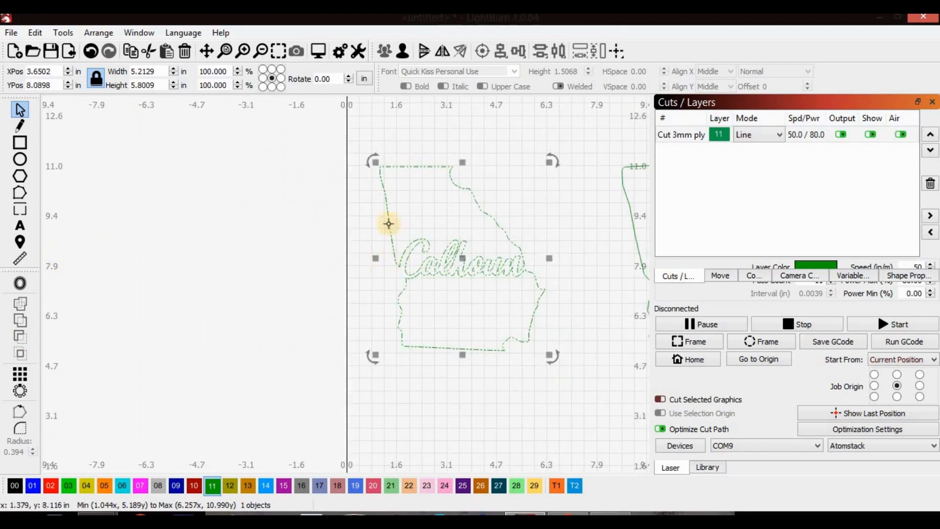
left_click(377, 193)
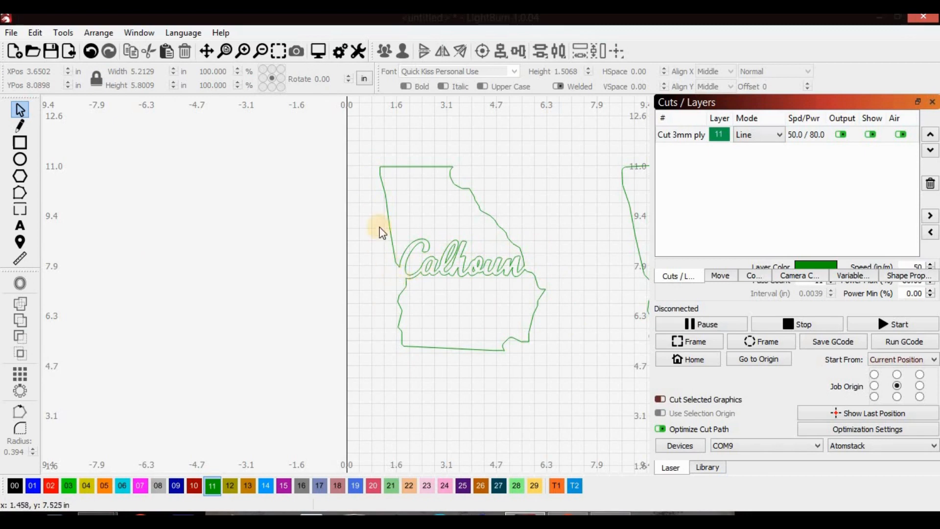
Move the larger Georgia outline from beyond the work area's edge so it surrounds the "Calhoun" frame
scroll(561, 288, "down", 5)
scroll(616, 289, "up", 2)
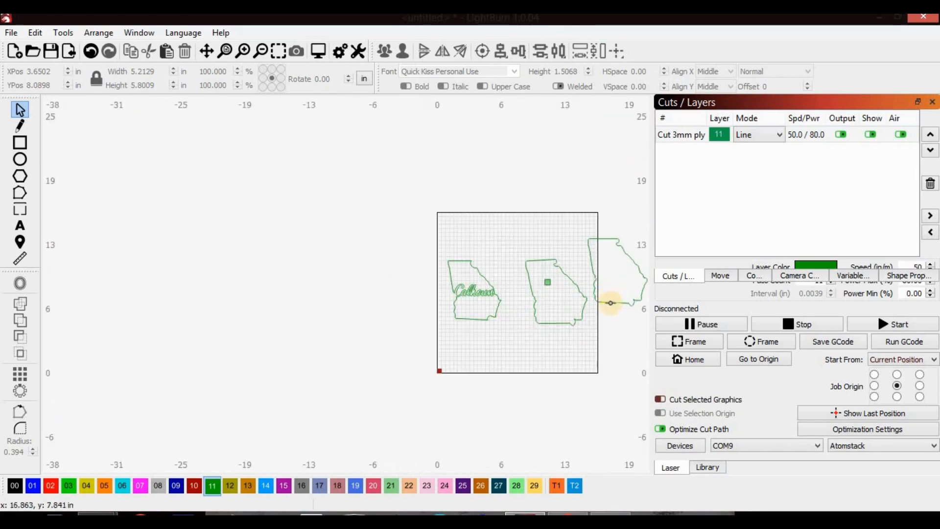
left_click(610, 304)
left_click_drag(587, 279, 472, 290)
scroll(472, 289, "up", 5)
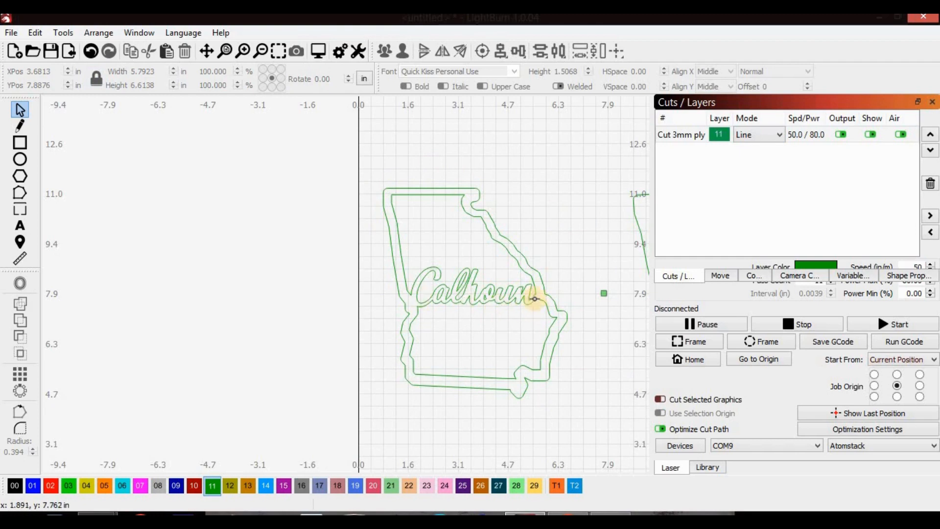
Undo the larger outline's move and the subtraction of "Calhoun" from the Georgia outline
scroll(534, 298, "down", 4)
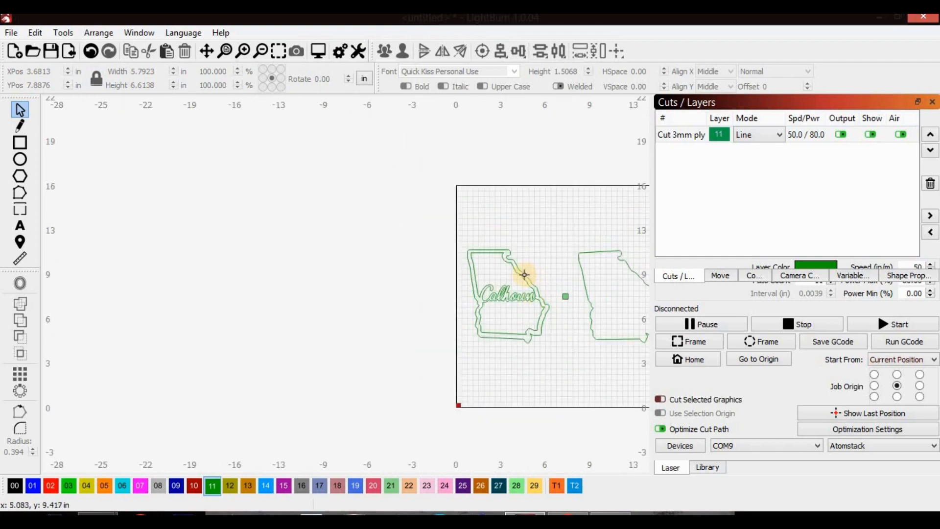
left_click(507, 292)
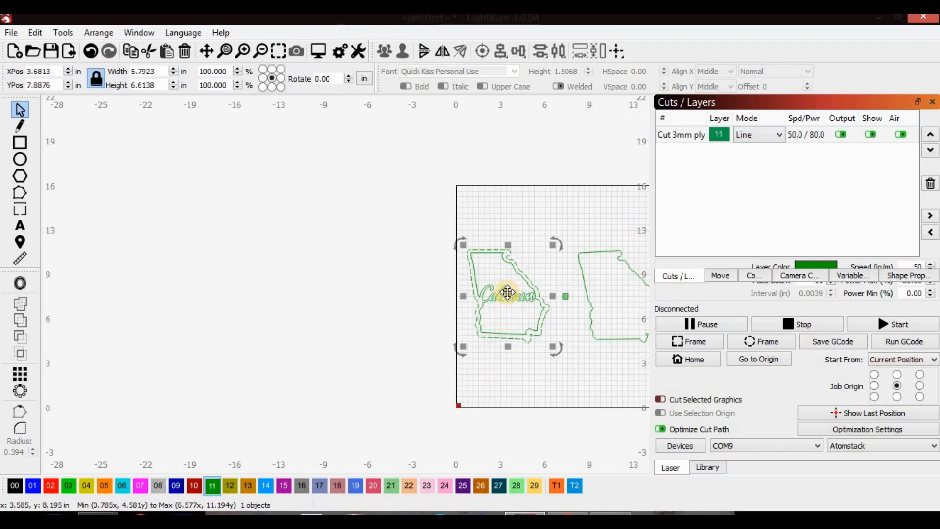
key("ctrl+z")
key("ctrl+z")
key("ctrl+z")
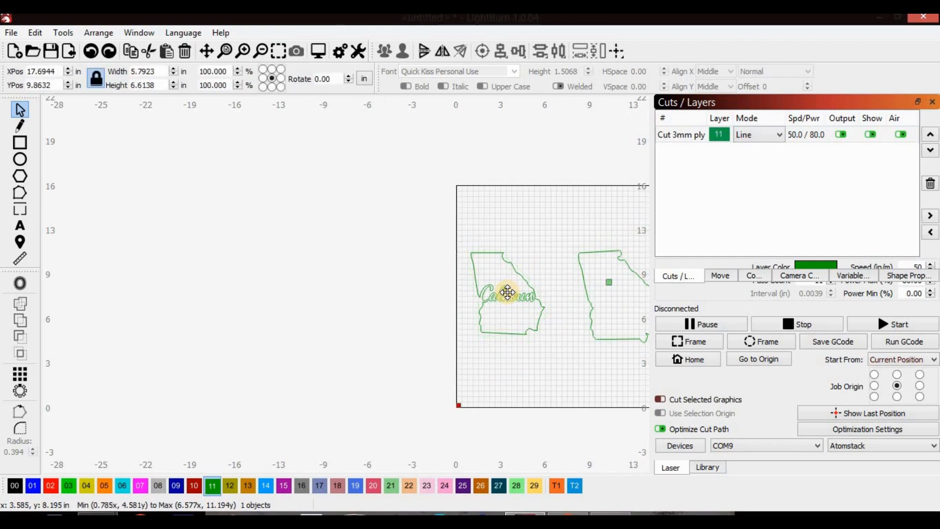
Select "Calhoun" and its Georgia outline together with a selection box, try a Boolean subtraction and undo it
left_click(507, 293)
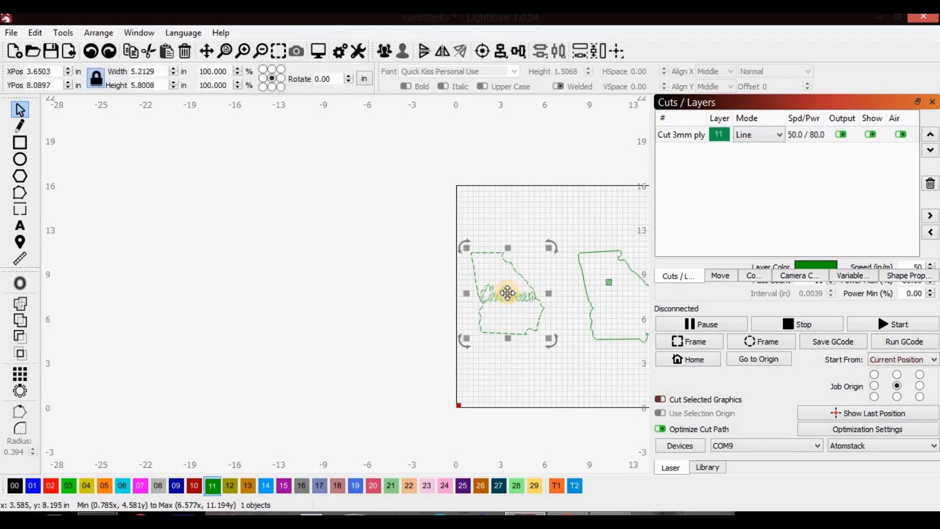
scroll(508, 292, "up", 5)
left_click(375, 149)
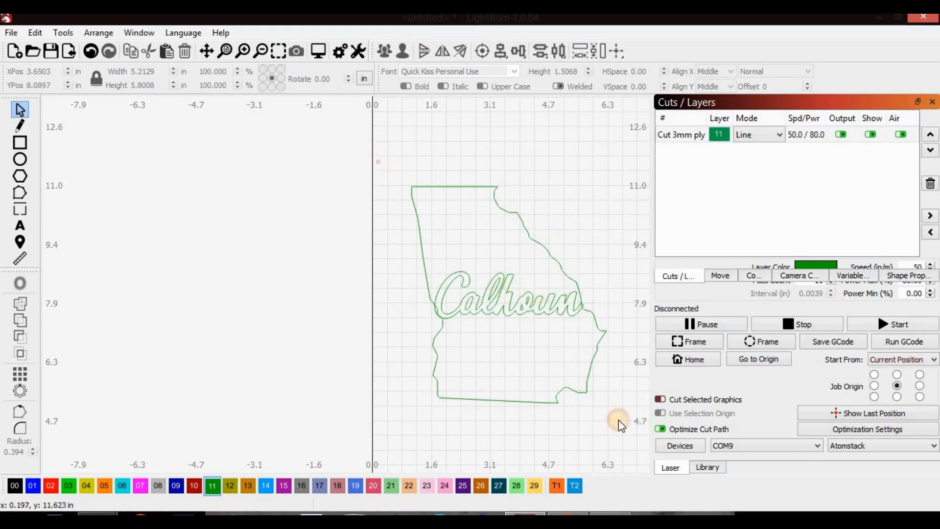
left_click_drag(618, 419, 627, 441)
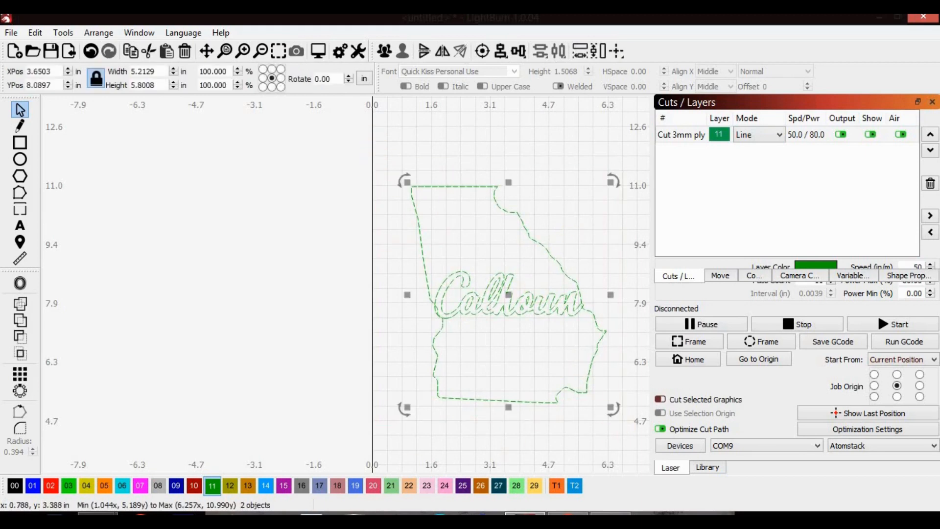
left_click(23, 335)
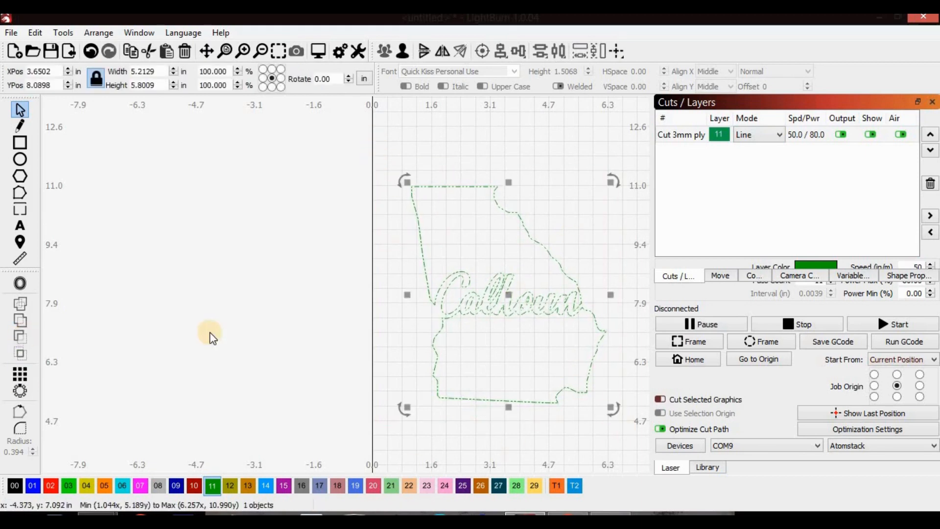
left_click(499, 250)
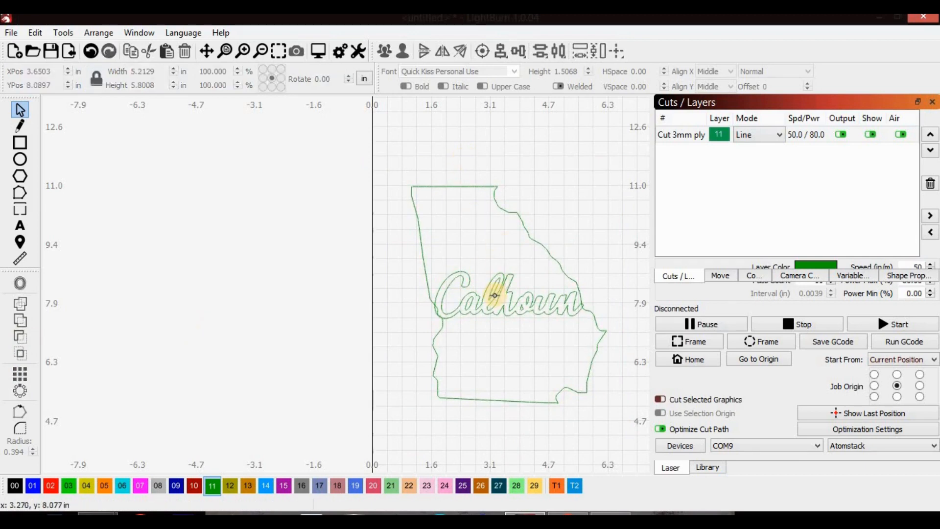
Select "Calhoun" first and the Georgia outline second, try a Boolean subtraction and undo it
left_click(494, 295)
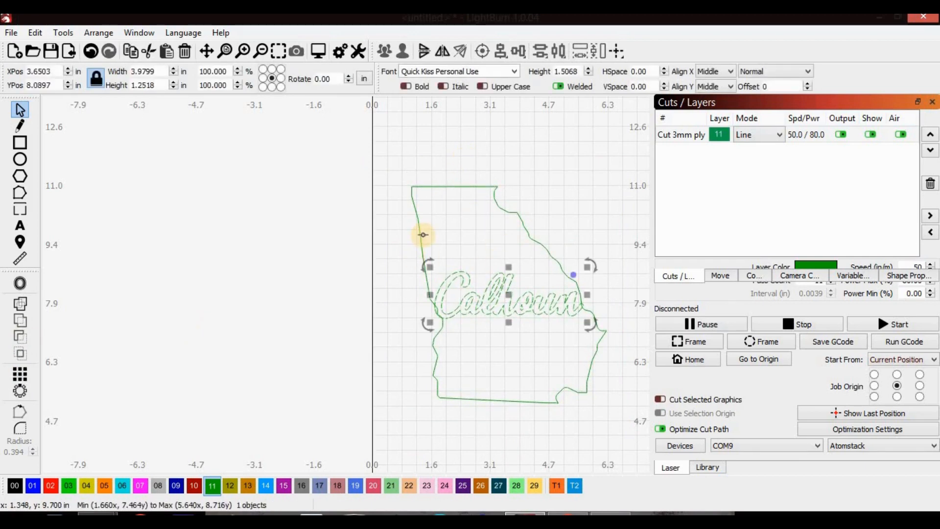
left_click(421, 234, "shift")
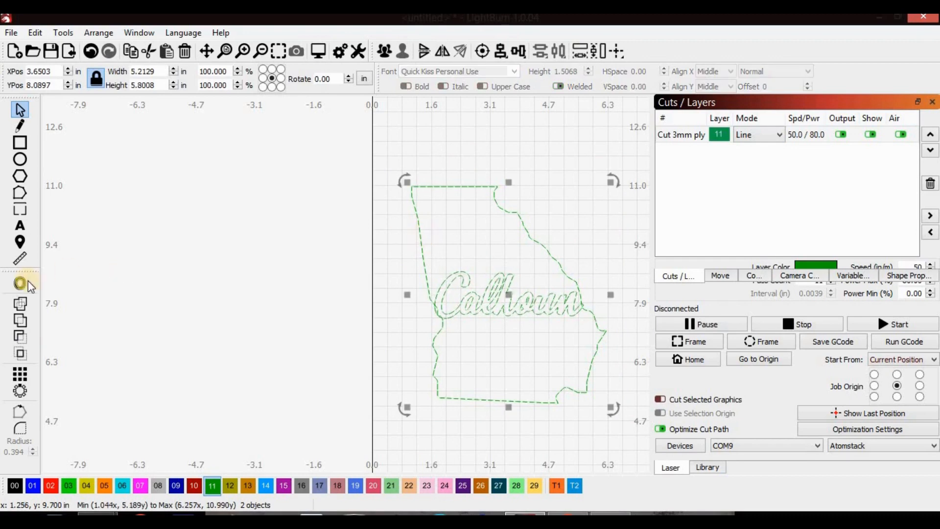
left_click(23, 338)
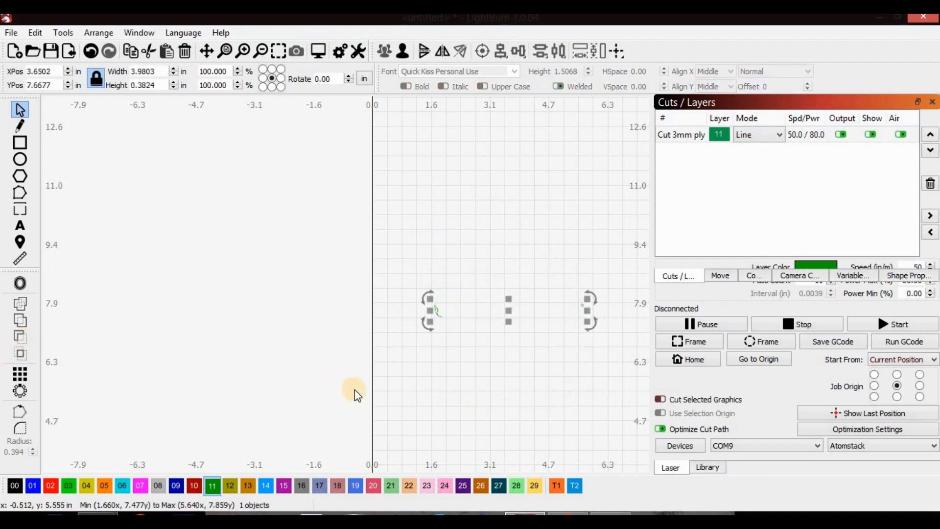
key("ctrl+z")
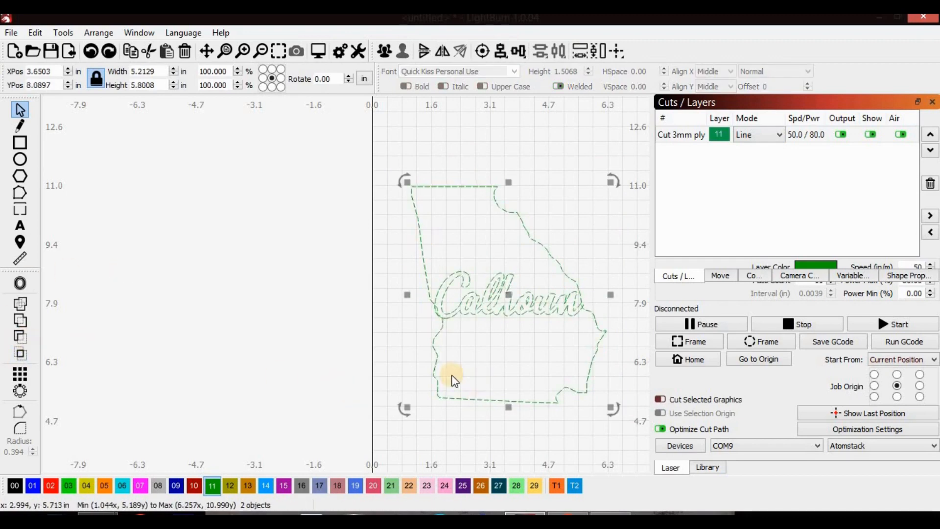
Box-select "Calhoun" and its Georgia outline together and subtract the text from the outline
left_click_drag(346, 135, 276, 293)
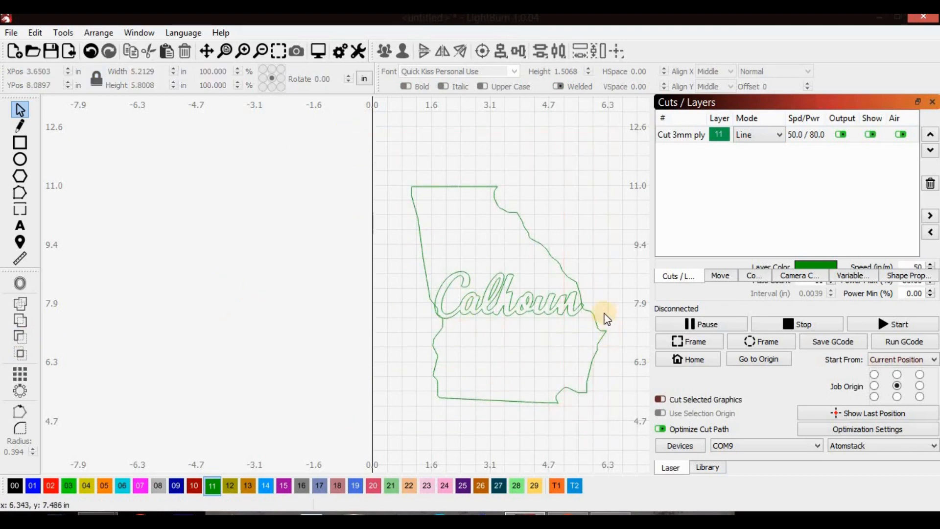
left_click_drag(607, 320, 259, 156)
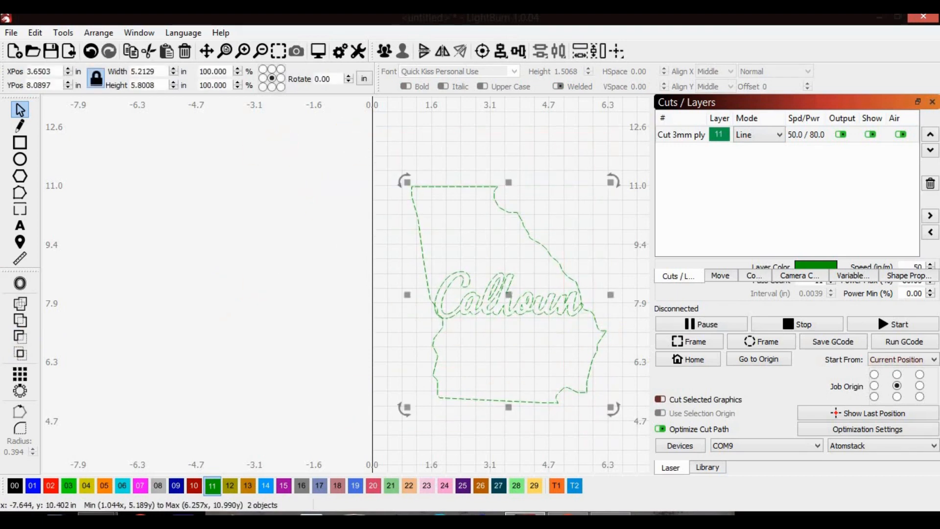
left_click(20, 337)
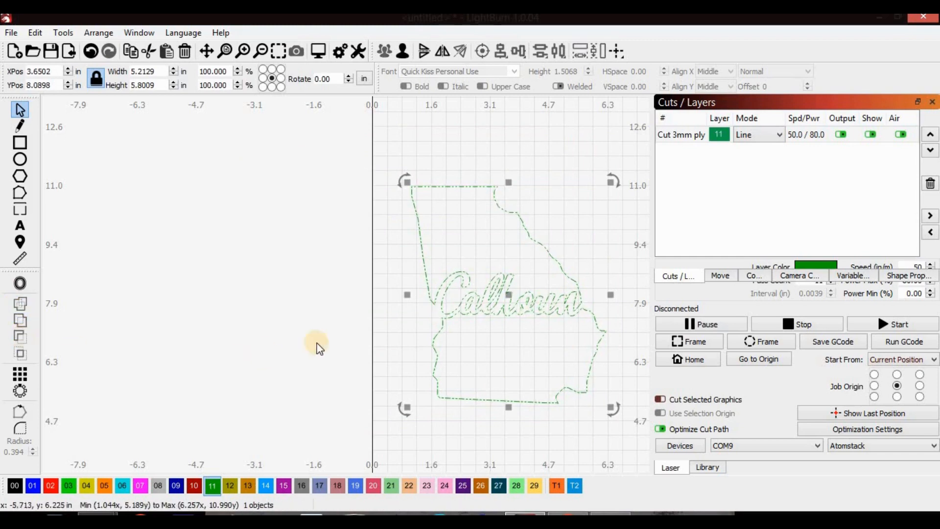
scroll(503, 343, "down", 1)
left_click(541, 325)
Place the larger Georgia outline from beyond the work area's edge around the "Calhoun" frame, centred at about X 3.64, Y 7.92 in
scroll(613, 343, "down", 4)
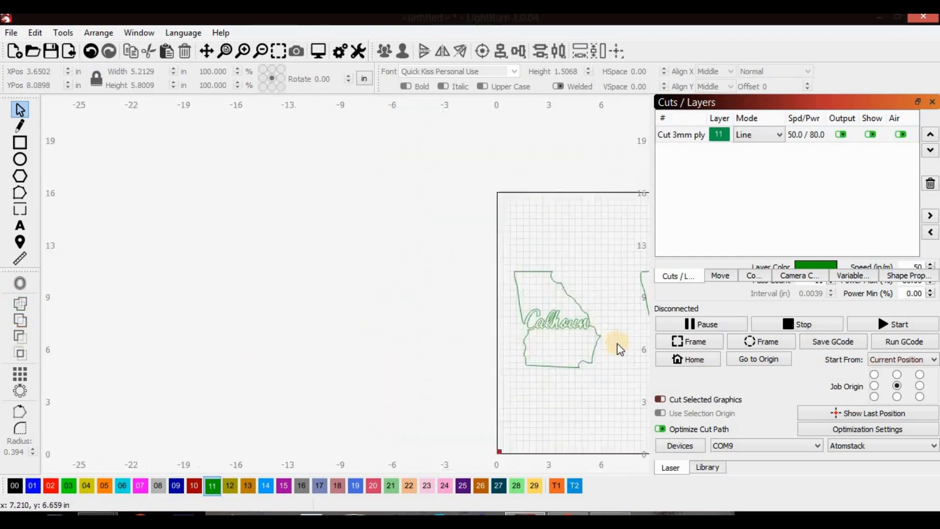
scroll(618, 345, "down", 5)
scroll(604, 326, "up", 5)
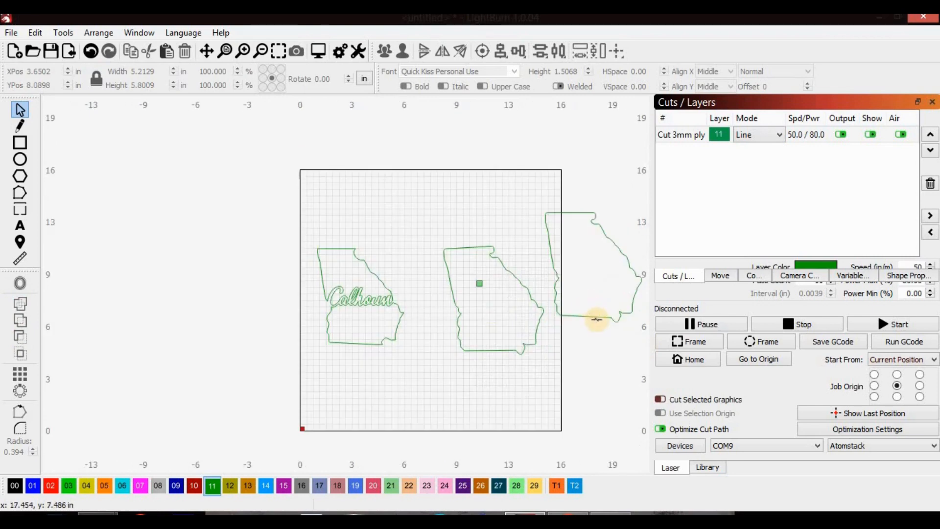
left_click(596, 318)
left_click_drag(594, 267, 362, 300)
scroll(440, 298, "up", 3)
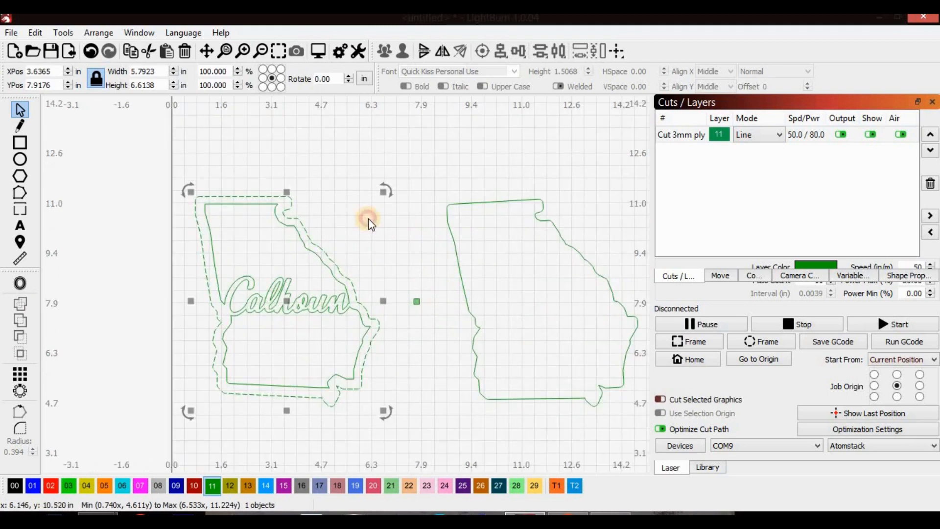
left_click(368, 219)
Move the separate solid Georgia outline closer to the "Calhoun" frame, to about X 9.89, Y 7.68 in
left_click_drag(419, 177, 632, 428)
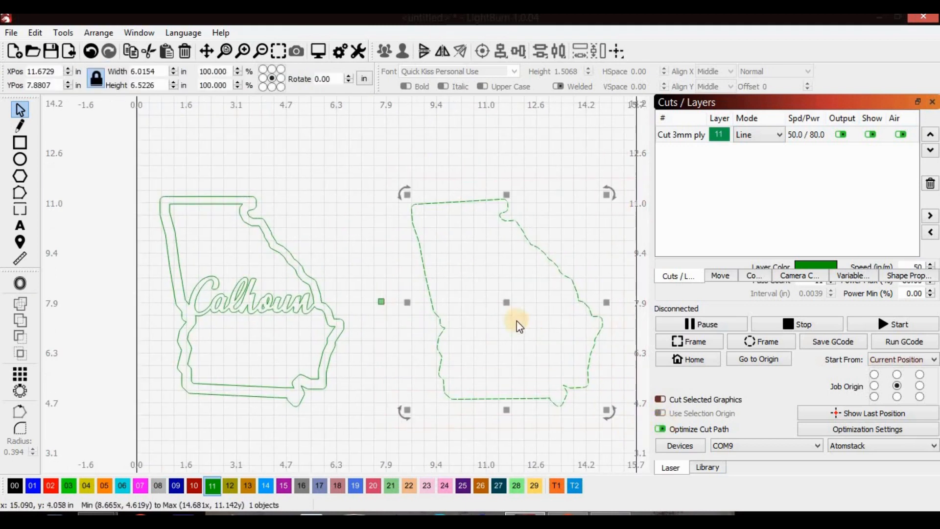
left_click_drag(508, 304, 449, 308)
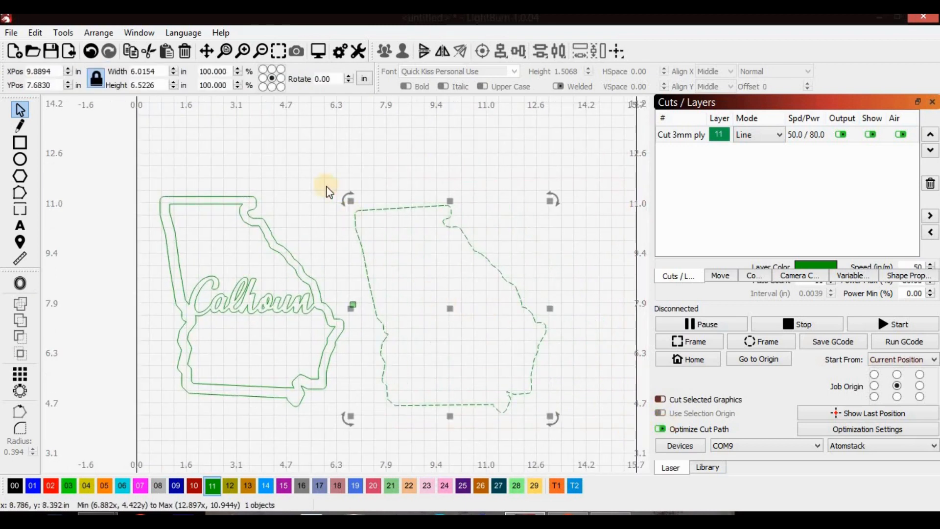
left_click(285, 179)
Assign the inner "Calhoun" frame to layer 02 and move that layer above the Cut 3mm ply layer in the cut order
left_click(251, 225)
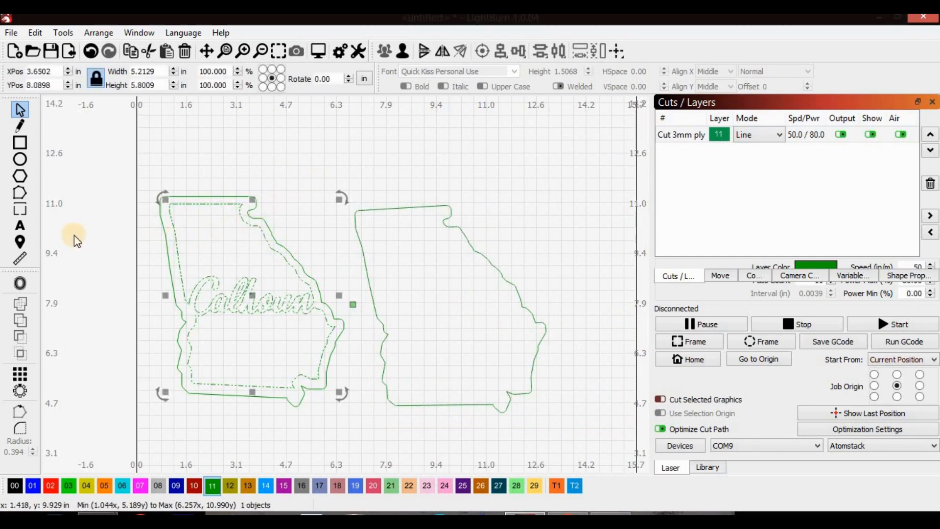
left_click(52, 485)
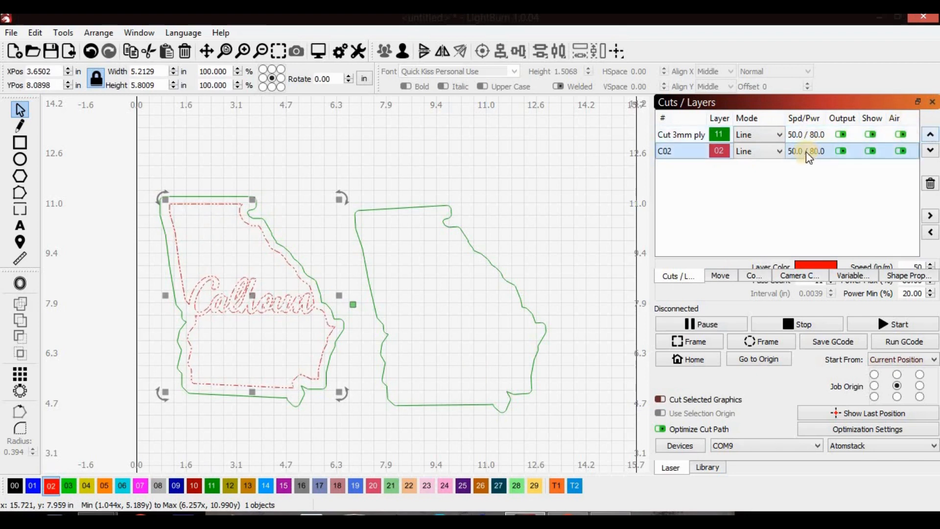
left_click(930, 137)
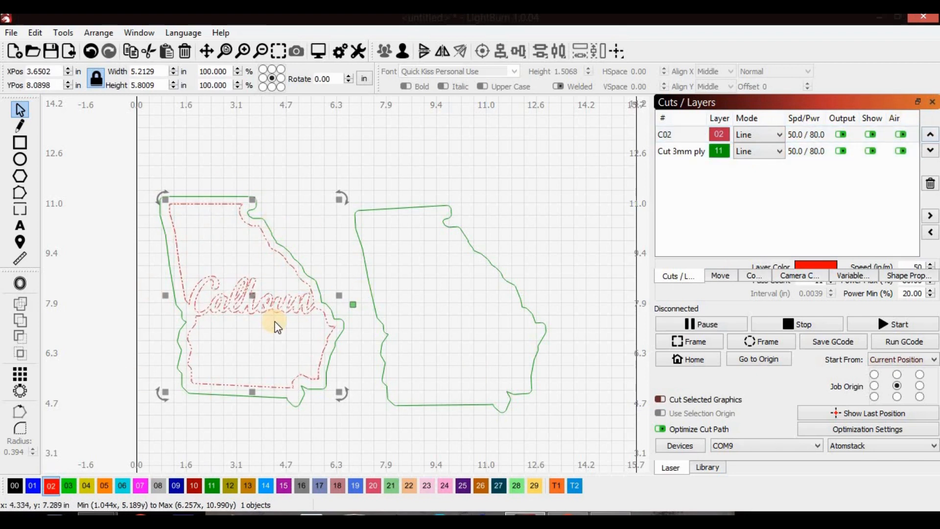
left_click(369, 171)
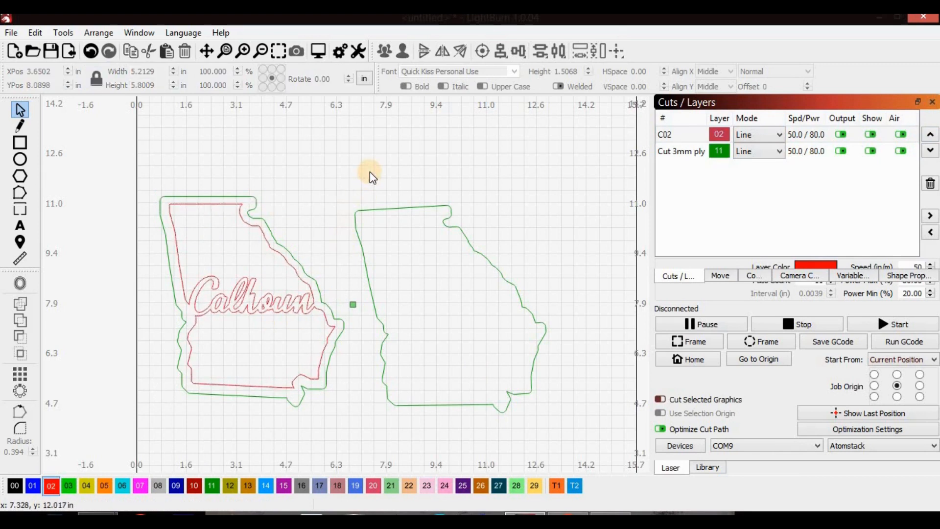
Delete the "Calhoun" frame, its surrounding border and the solid Georgia outline from the workspace
scroll(369, 172, "down", 3)
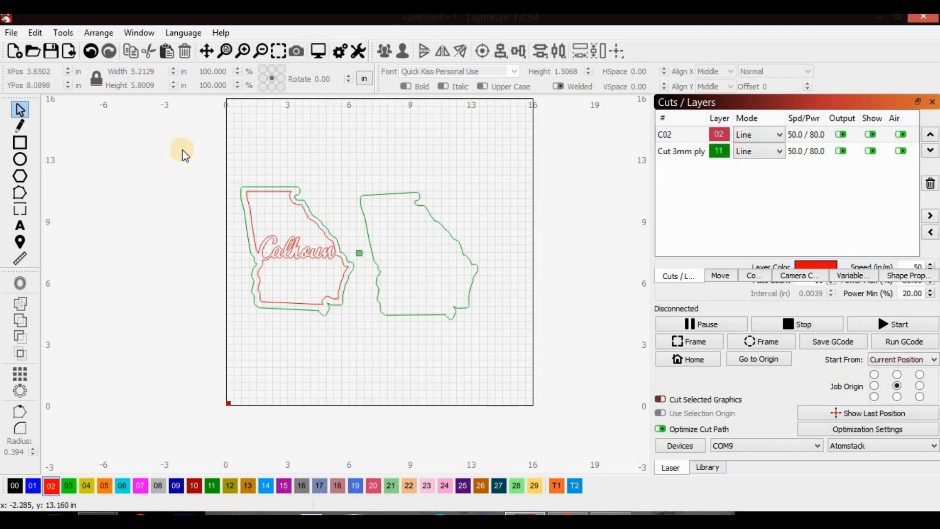
left_click_drag(182, 149, 535, 384)
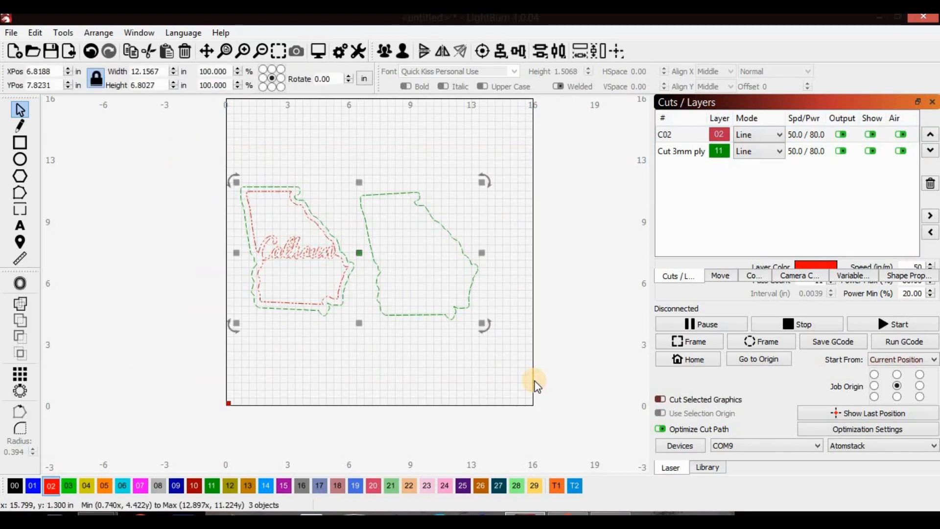
key("Delete")
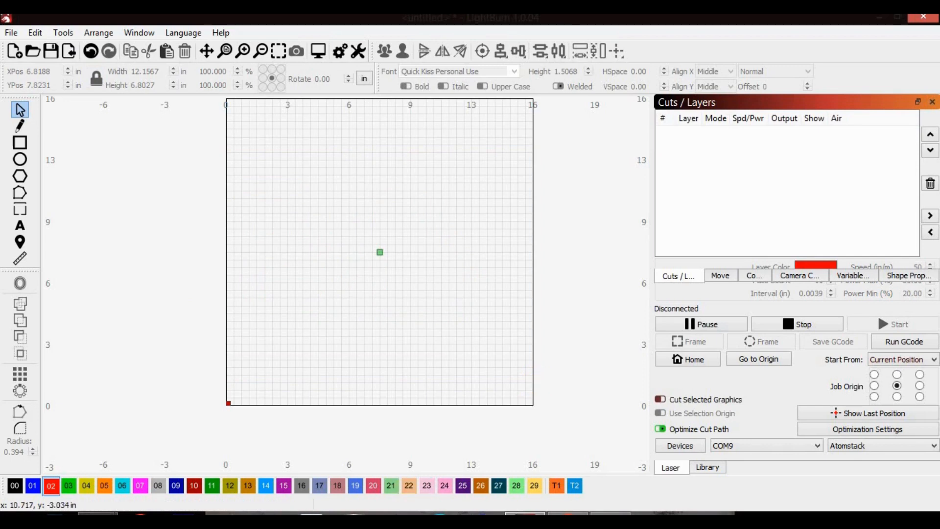
Switch to the Canva design in the browser and search the graphics for "Oregon"
mouse_move(525, 518)
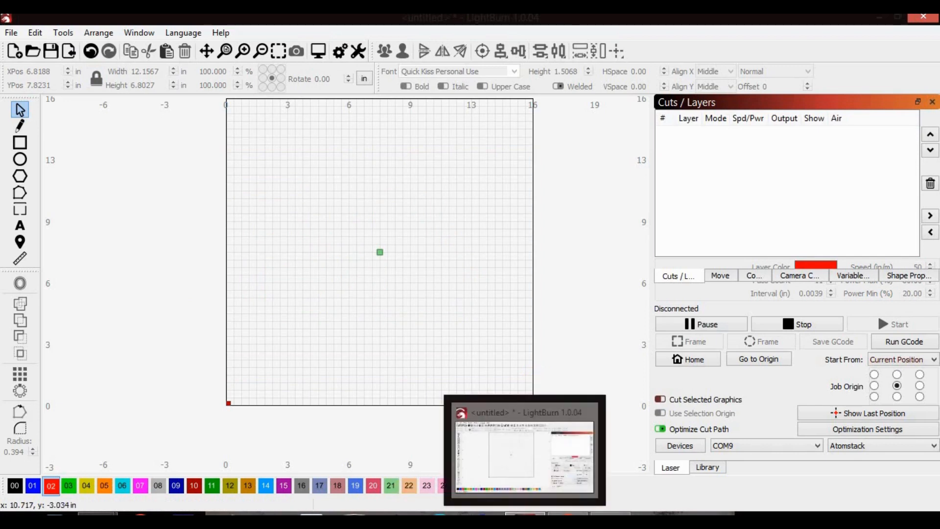
left_click(567, 516)
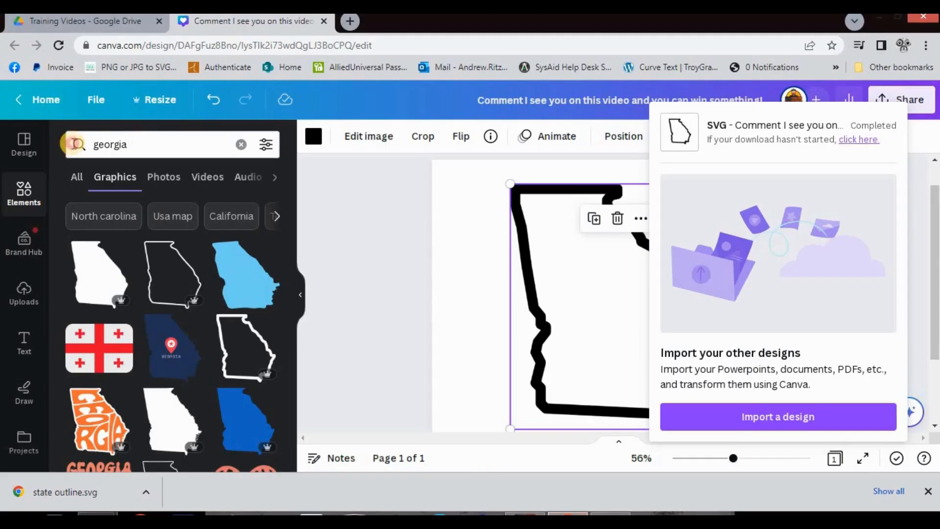
left_click(74, 145)
double_click(119, 146)
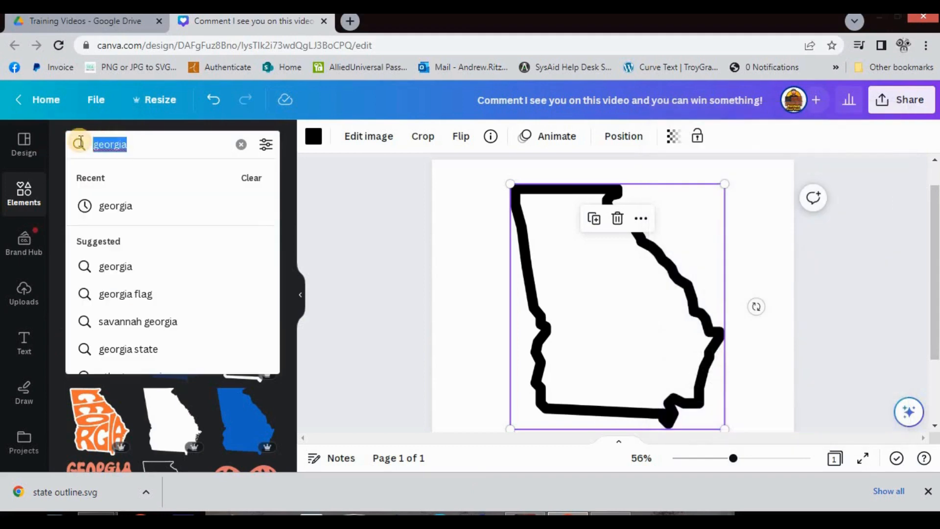
type("Oregon")
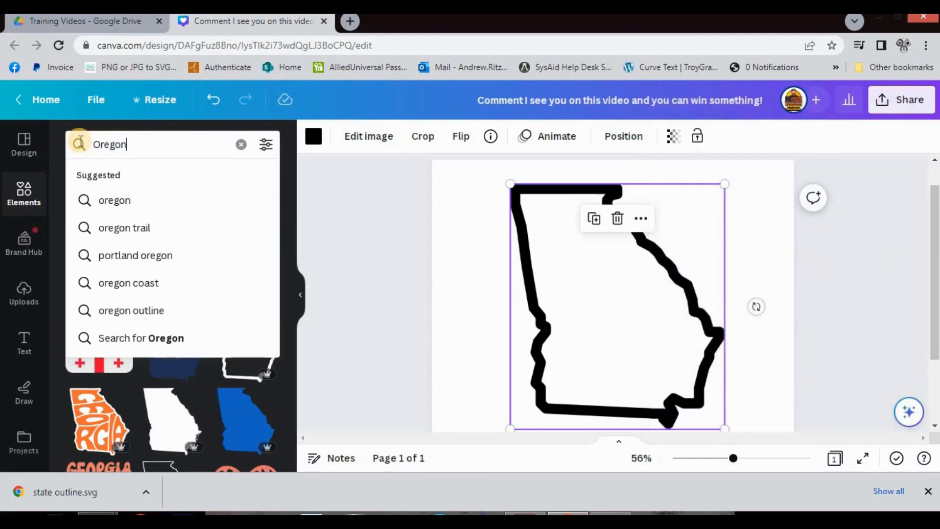
left_click(78, 143)
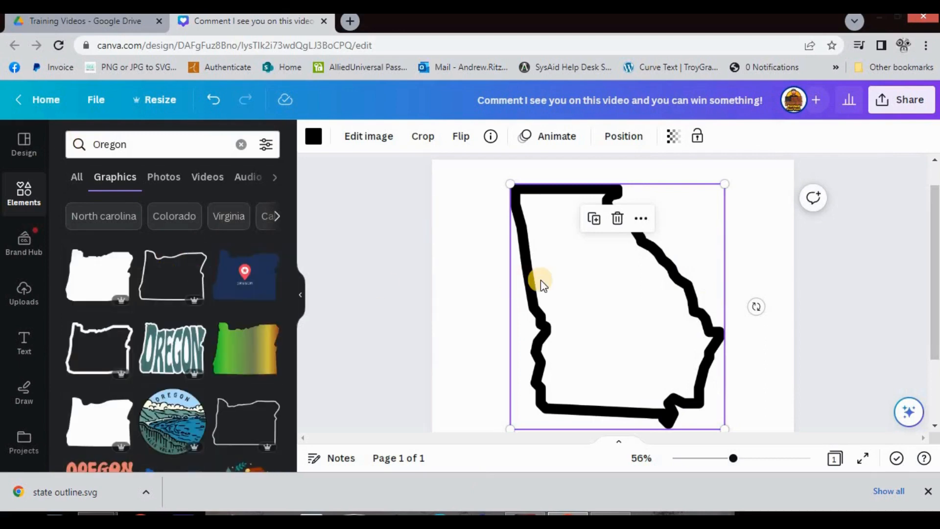
Delete the Georgia outline from the Canva page
left_click(455, 297)
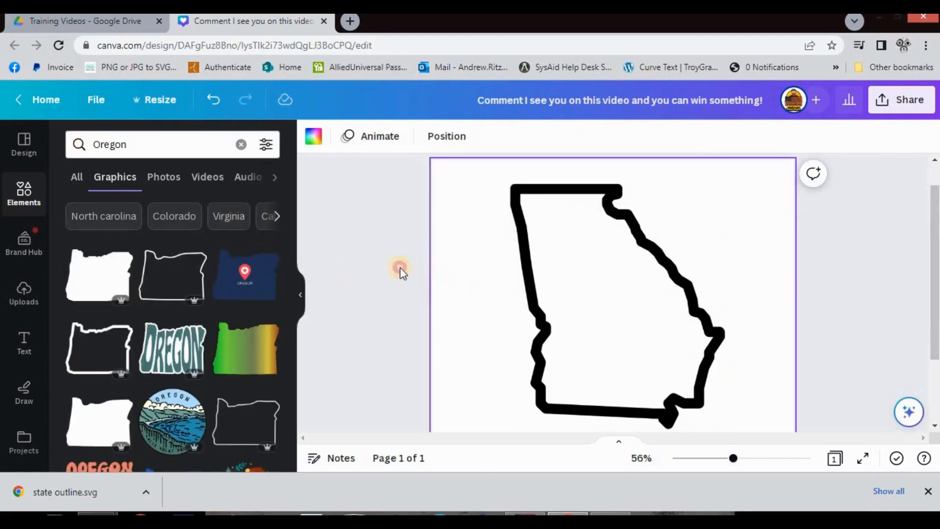
left_click(534, 267)
key("Delete")
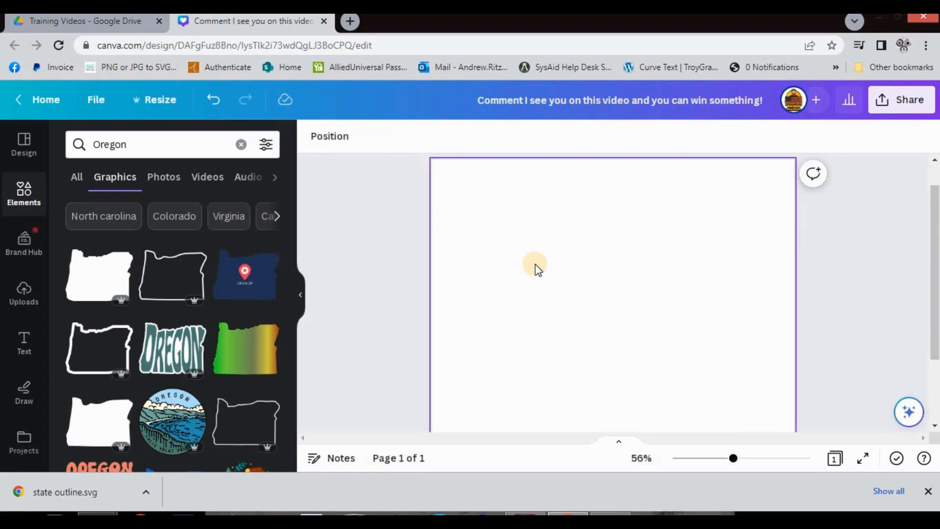
Add the thick Oregon outline graphic to the page and enlarge it to fill most of the page width
left_click(121, 351)
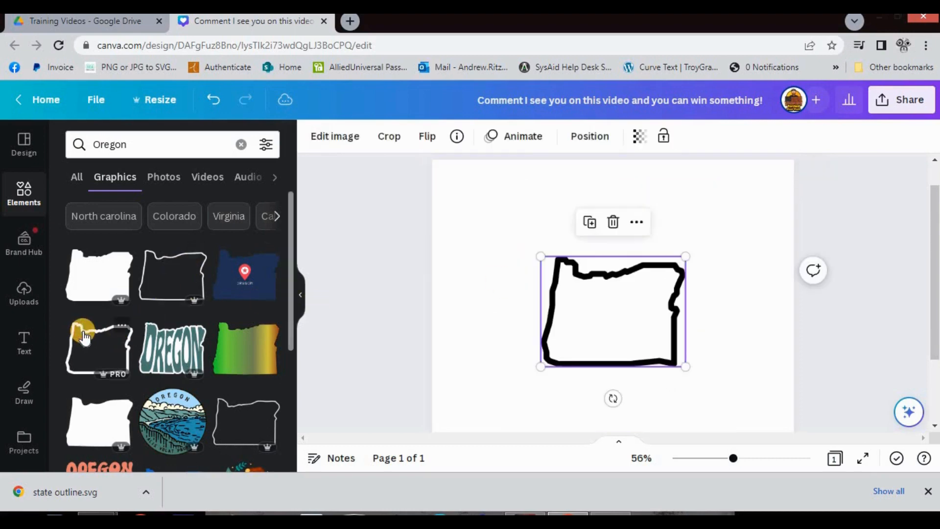
left_click_drag(544, 369, 479, 414)
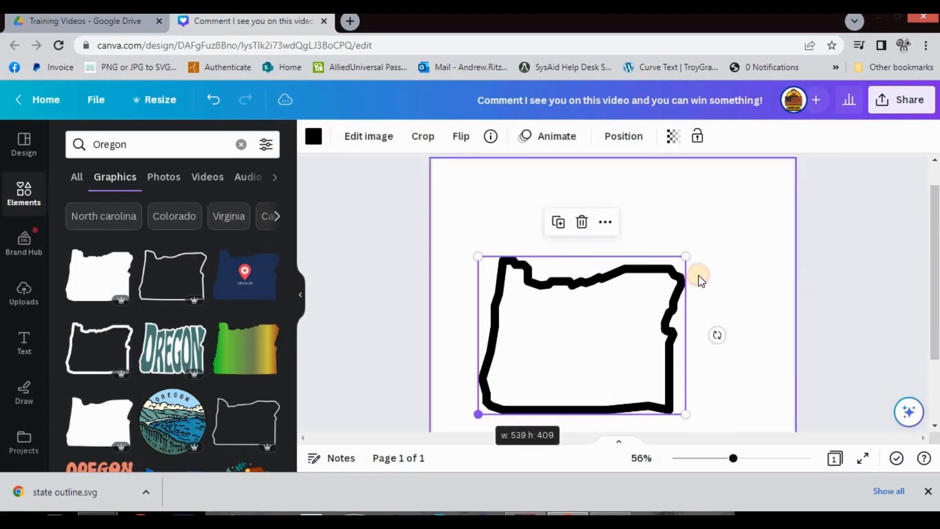
left_click_drag(687, 255, 764, 194)
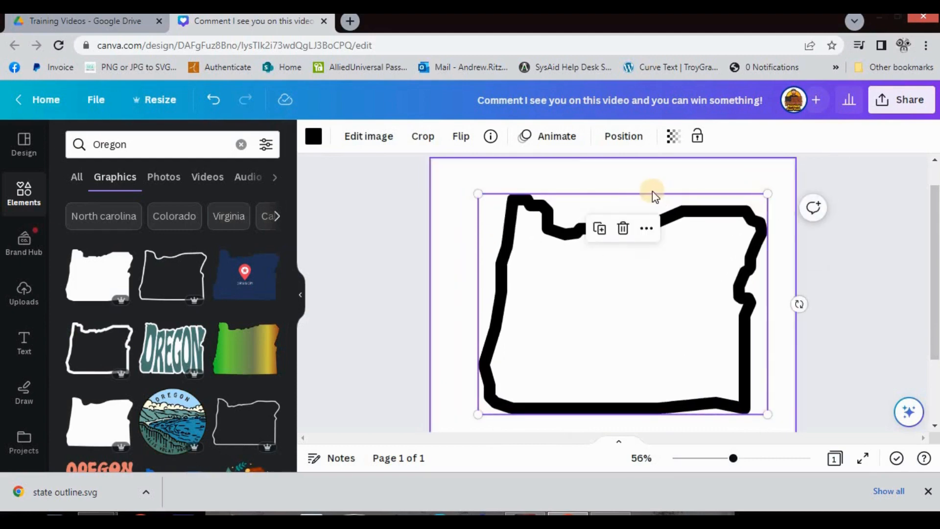
Download the design as an SVG with a transparent background, saved in Downloads as "oregon"
left_click(897, 100)
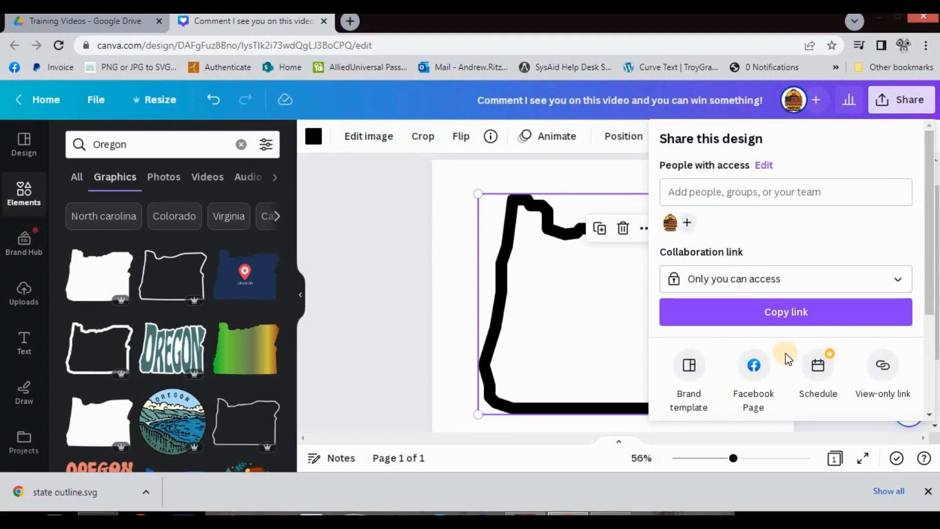
scroll(735, 313, "down", 3)
left_click(733, 299)
left_click(765, 195)
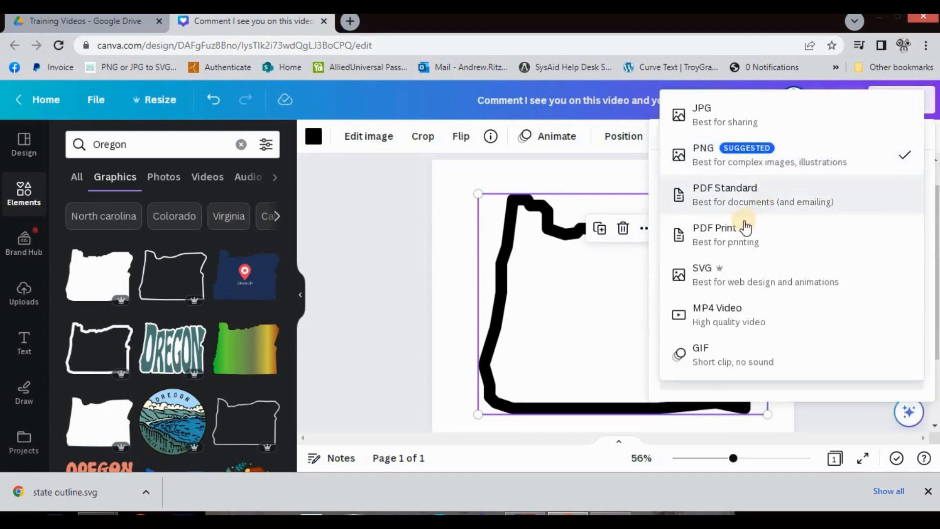
left_click(729, 283)
left_click(668, 228)
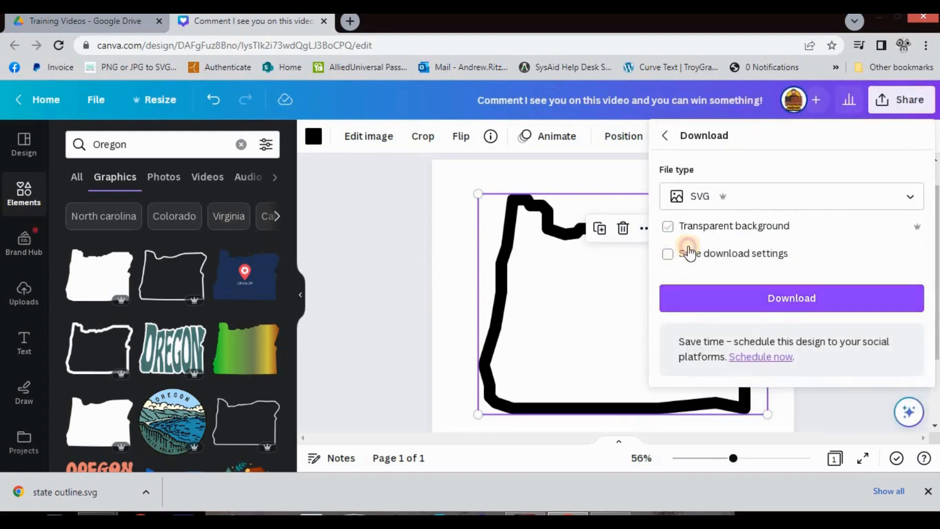
left_click(787, 300)
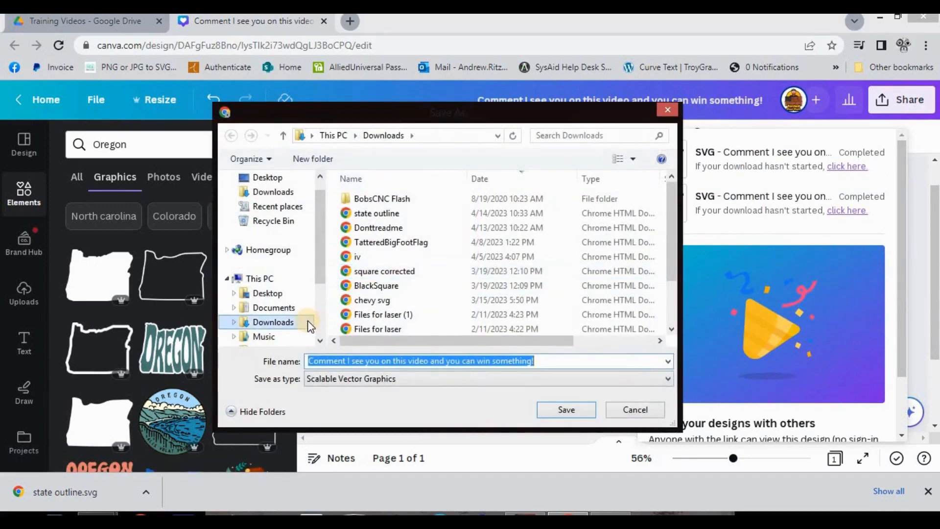
type("oregon")
key("Return")
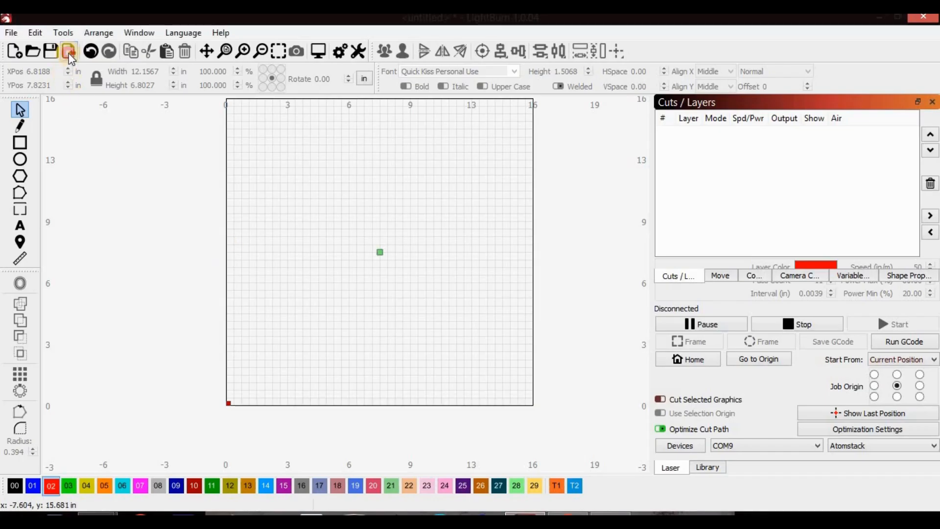
Switch to LightBurn and import the "oregon" file from Downloads
left_click(68, 53)
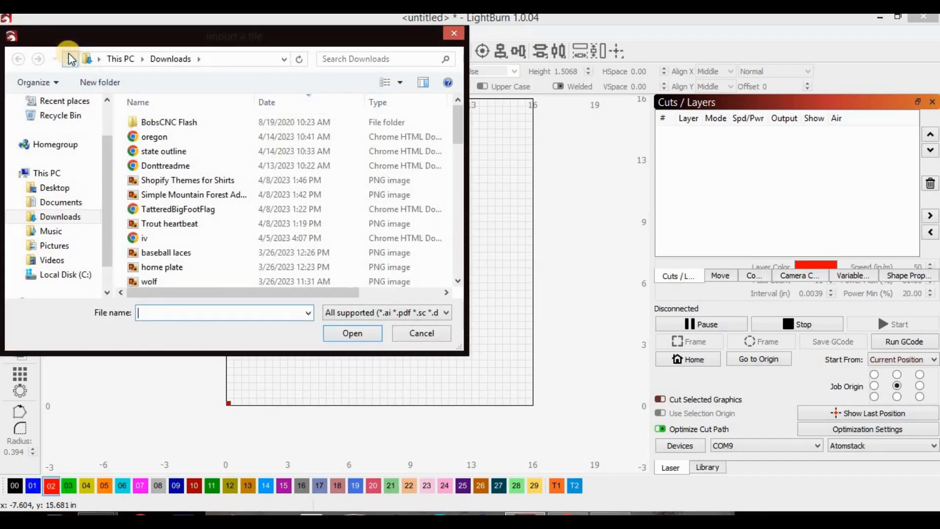
double_click(158, 136)
scroll(398, 268, "up", 3)
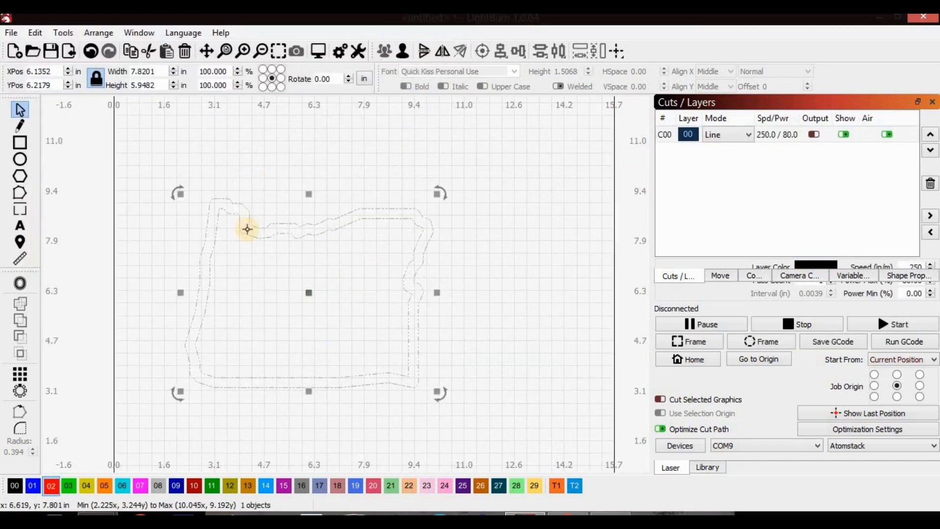
left_click(533, 297)
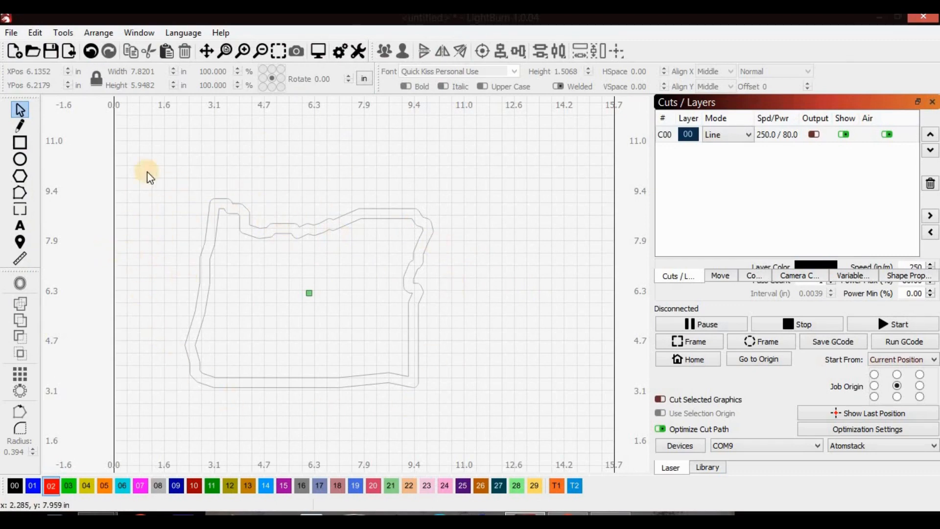
Ungroup the imported Oregon artwork into separate inner and outer outlines
left_click_drag(147, 171, 504, 435)
right_click(417, 313)
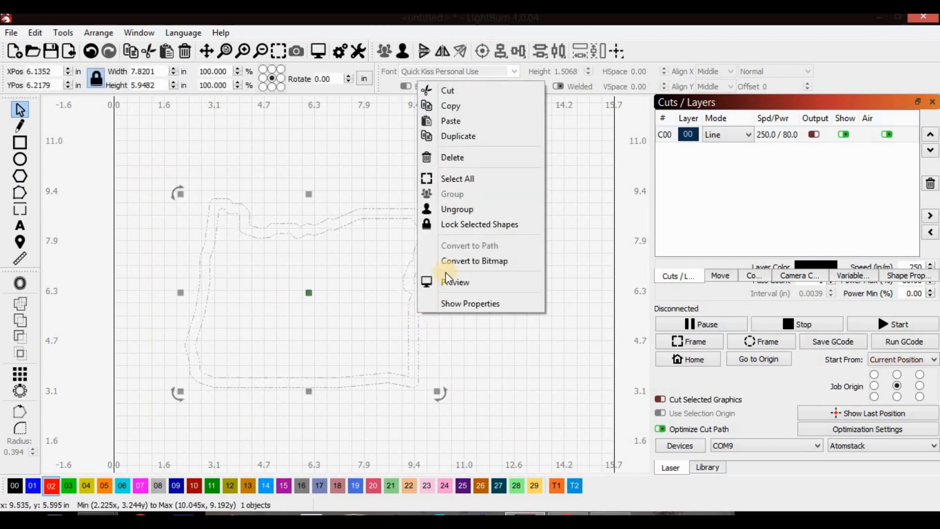
left_click(473, 211)
left_click(521, 289)
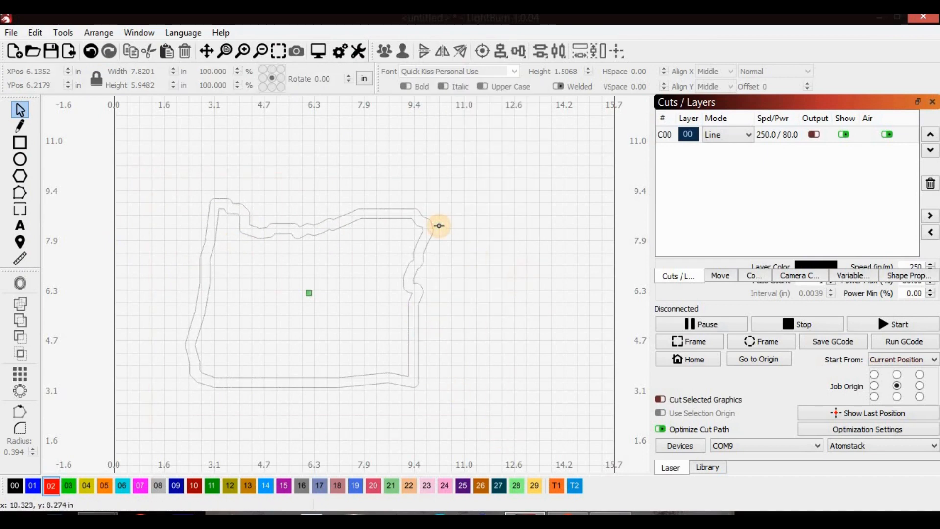
Scale both Oregon outlines down together to about 5.31 by 4.04 in
scroll(439, 226, "down", 3)
left_click_drag(291, 188, 468, 350)
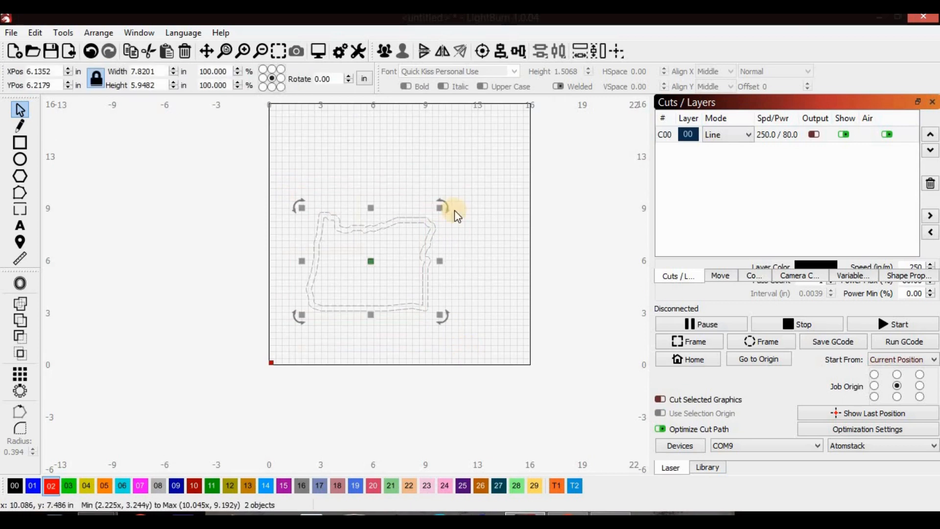
left_click_drag(439, 206, 365, 237)
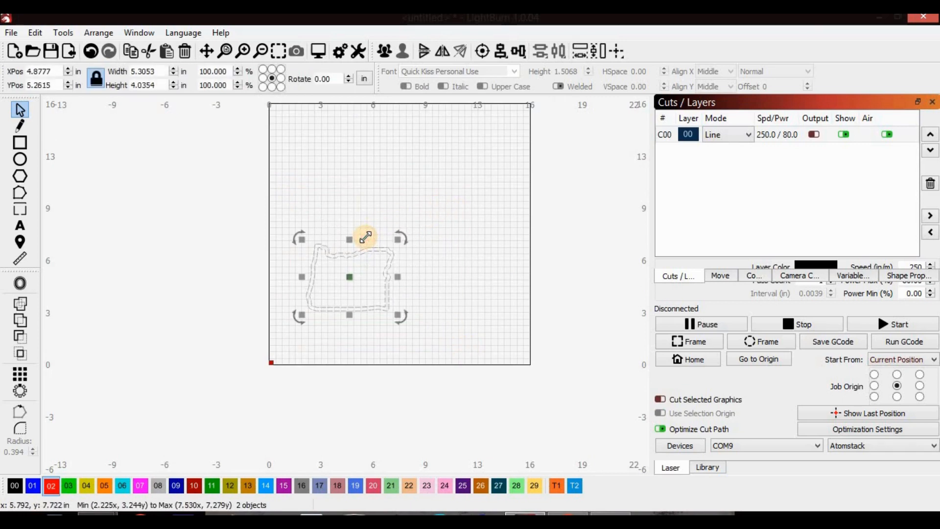
Paste a copy of only the outer Oregon outline and place it beside the original, at about X 11.58, Y 5.16 in
key("ctrl+v")
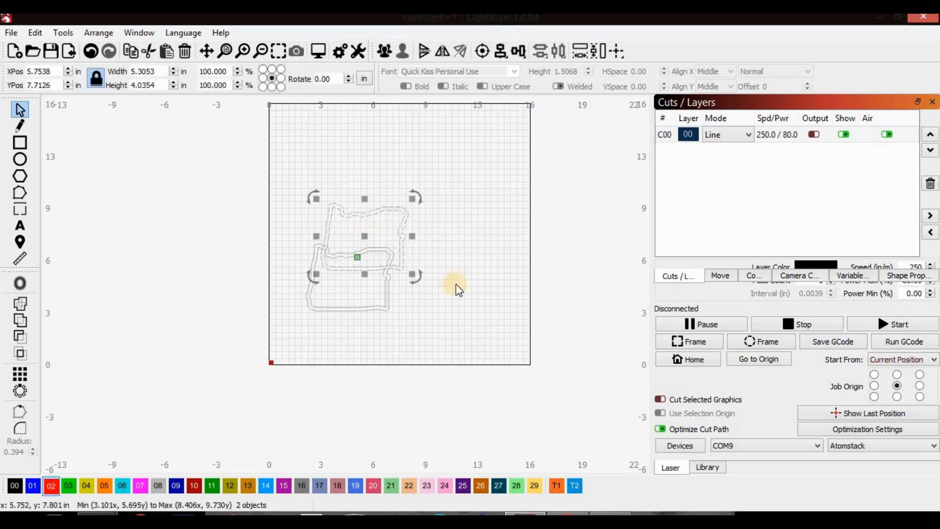
key("Delete")
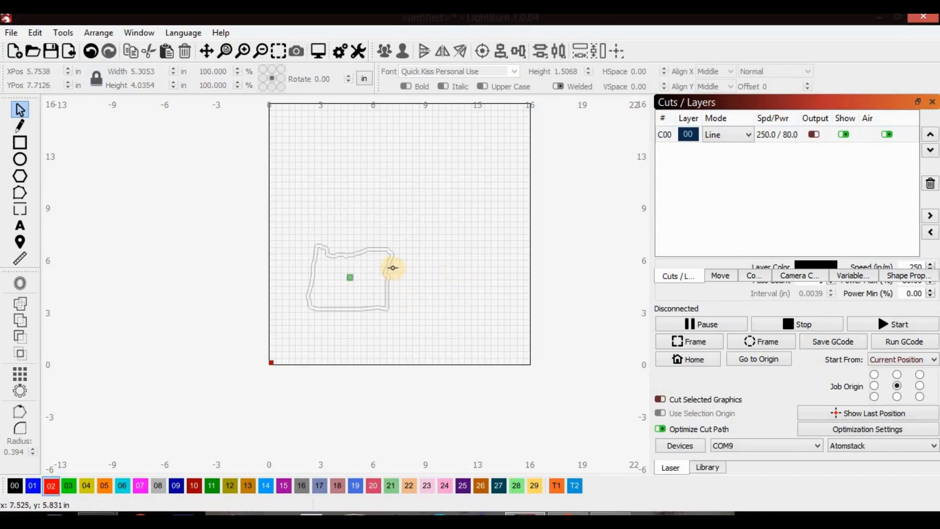
left_click(388, 268)
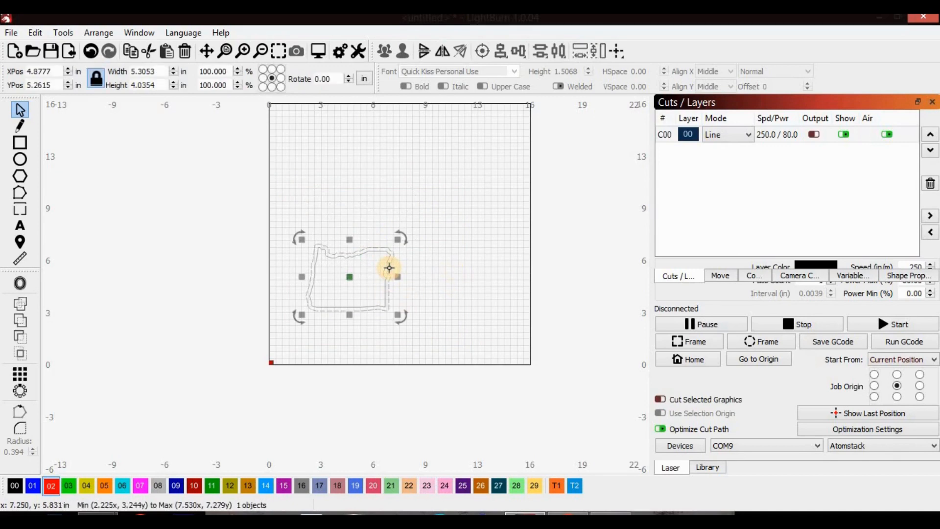
key("ctrl+v")
left_click_drag(392, 270, 461, 283)
Move the original outer Oregon outline above the inner one, to about X 4.69, Y 9.81 in
scroll(346, 272, "up", 3)
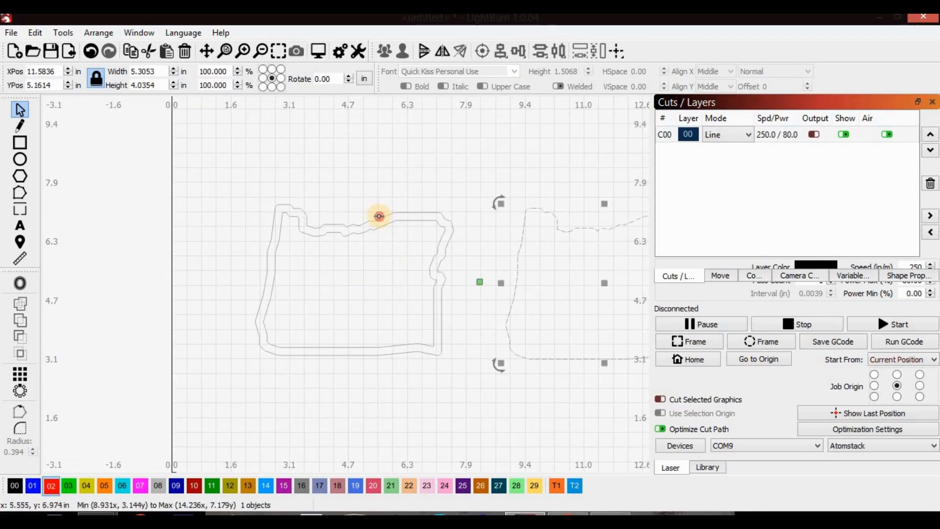
left_click(379, 215)
scroll(380, 216, "down", 2)
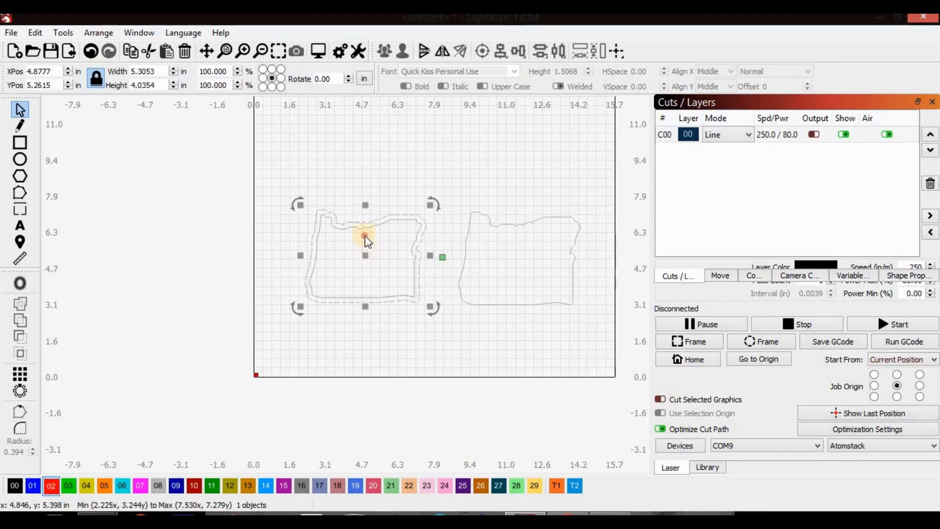
left_click_drag(365, 236, 360, 141)
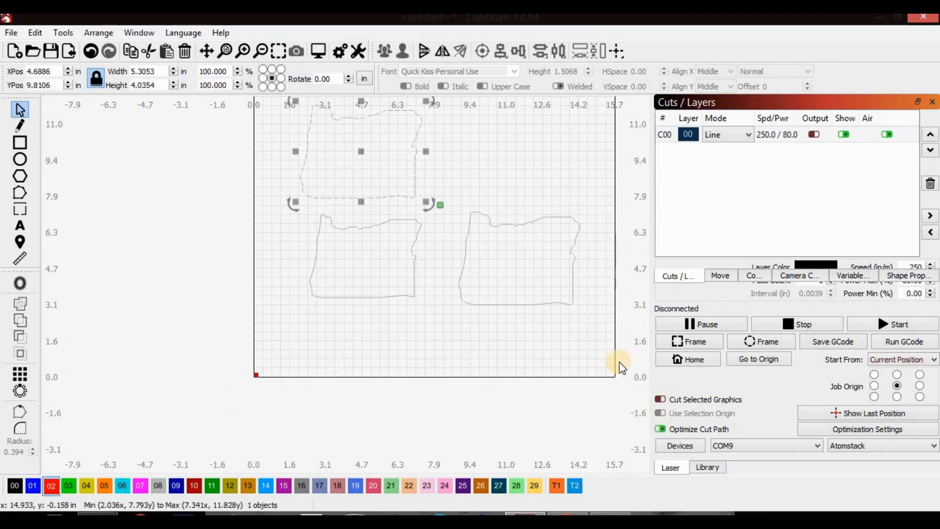
Assign all three Oregon outlines to layer 11, Cut 3mm ply
left_click_drag(620, 367, 252, 290)
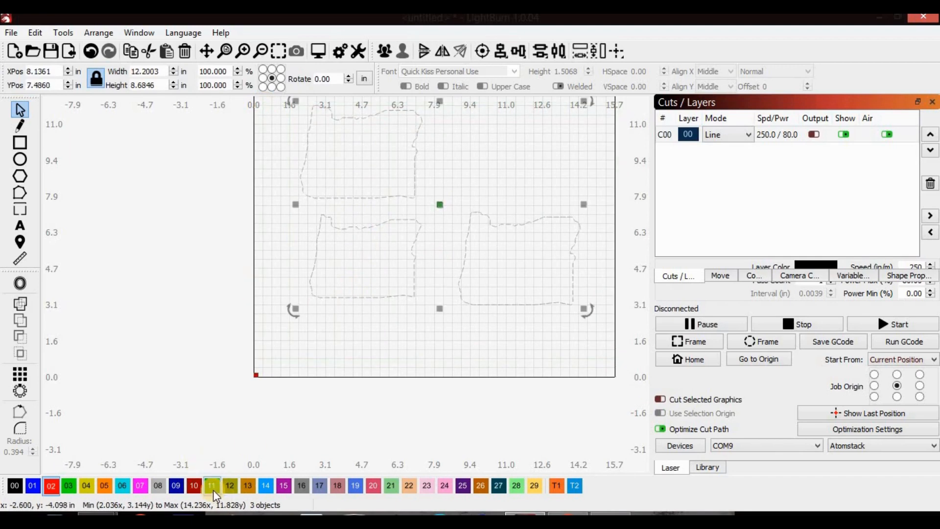
left_click(213, 489)
scroll(358, 325, "up", 3)
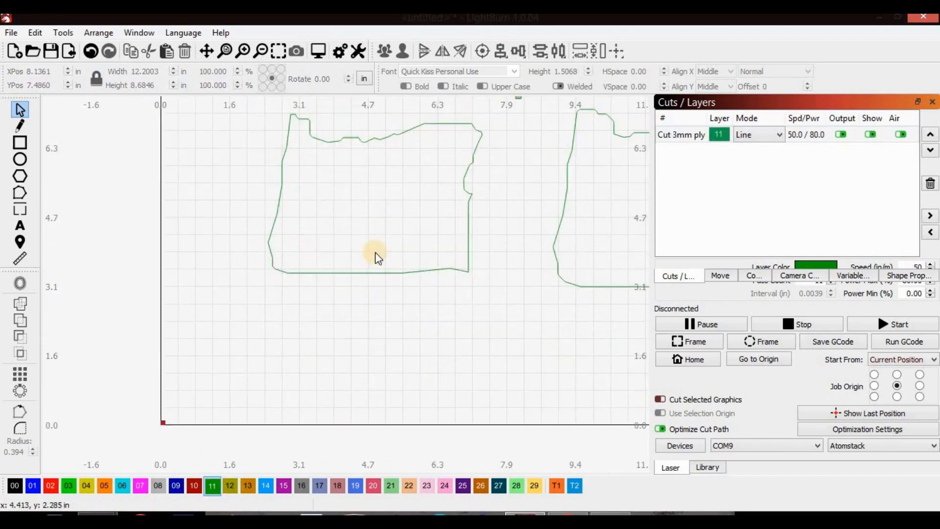
Add a capital "R" as its own text object below the inner Oregon outline, at about X 3.2, Y 1.2 in
scroll(413, 145, "down", 3)
scroll(360, 303, "up", 2)
left_click(347, 289)
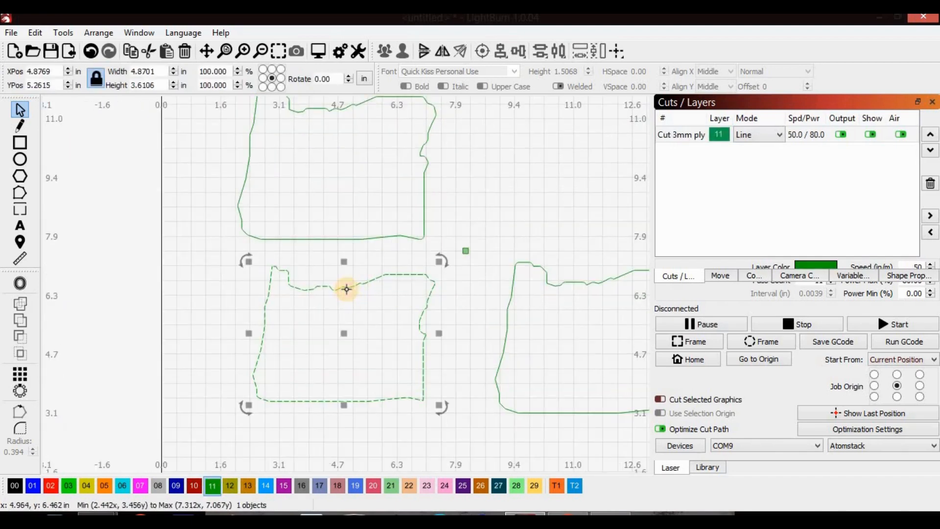
left_click(20, 225)
scroll(290, 340, "down", 3)
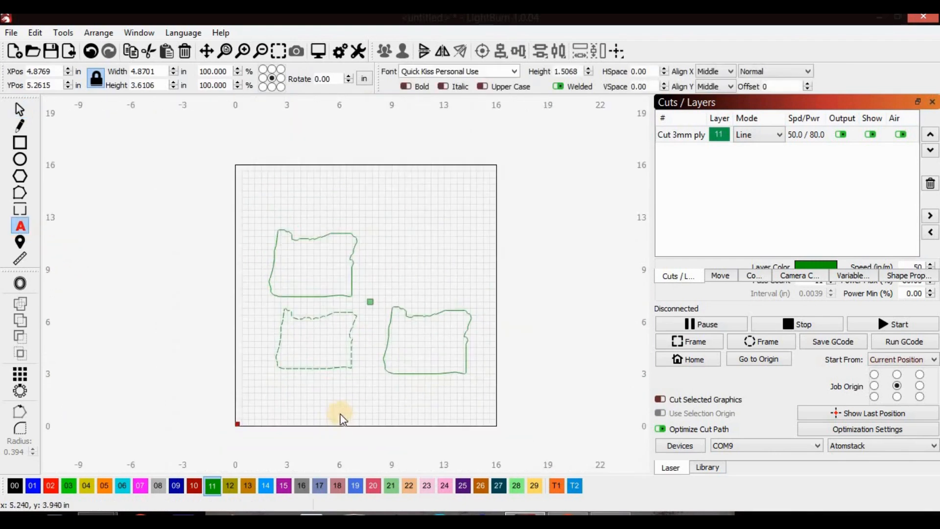
scroll(336, 420, "up", 2)
left_click(257, 382)
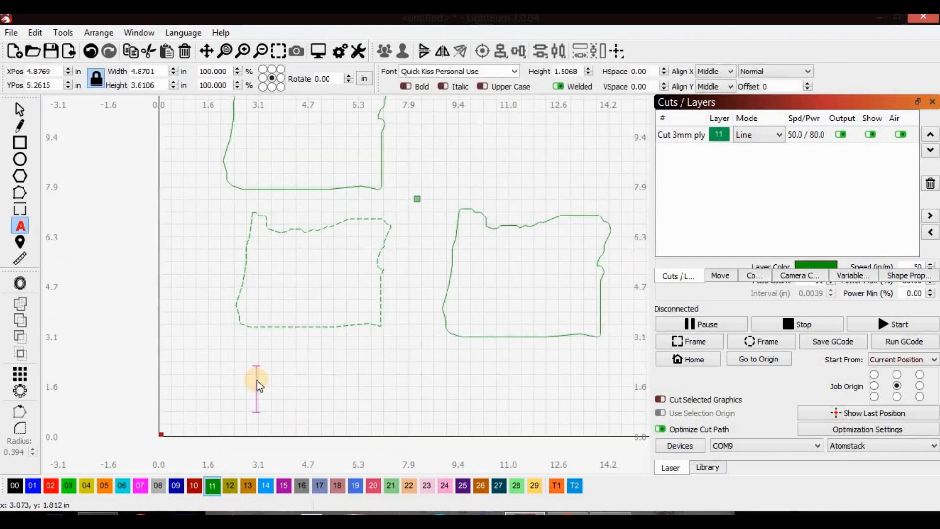
type("Re")
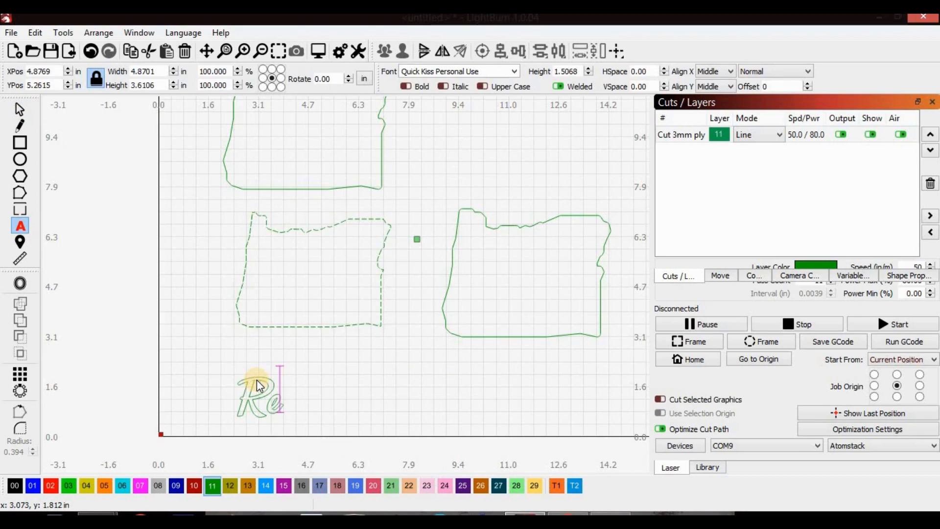
type("ed")
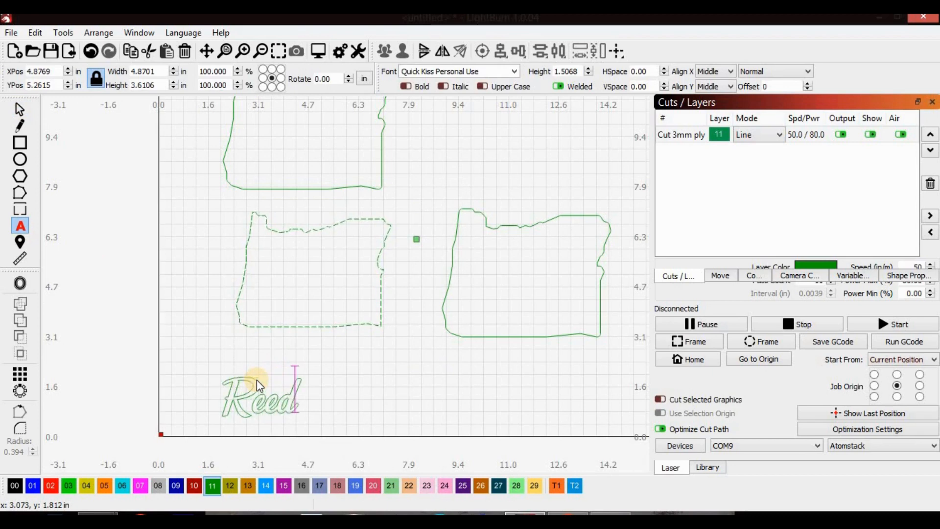
key("BackSpace")
key("BackSpace")
key("BackSpace")
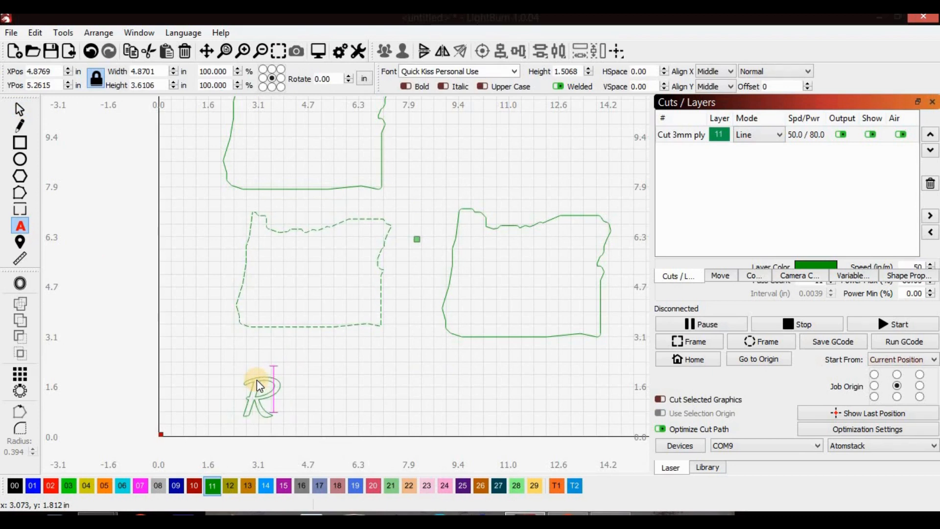
Add "eedsport" as a separate text object beside the R
left_click(348, 414)
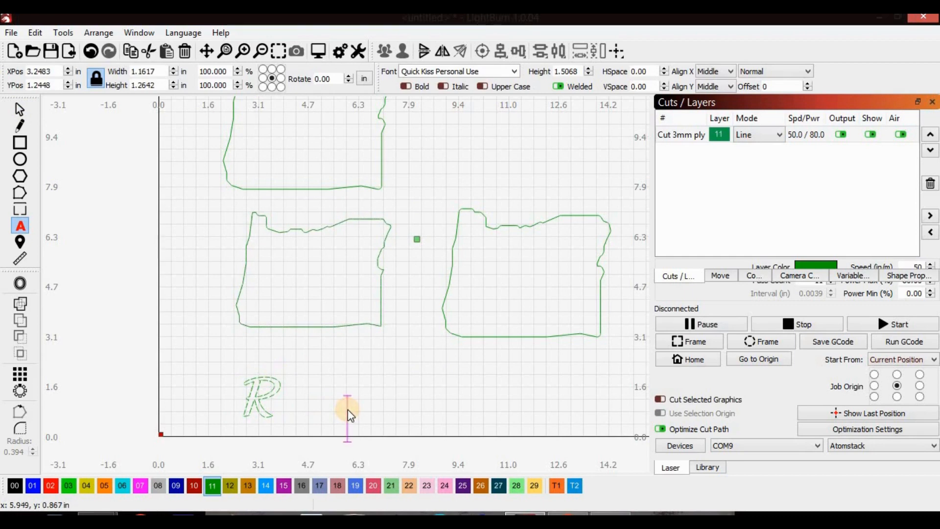
type("eedsport")
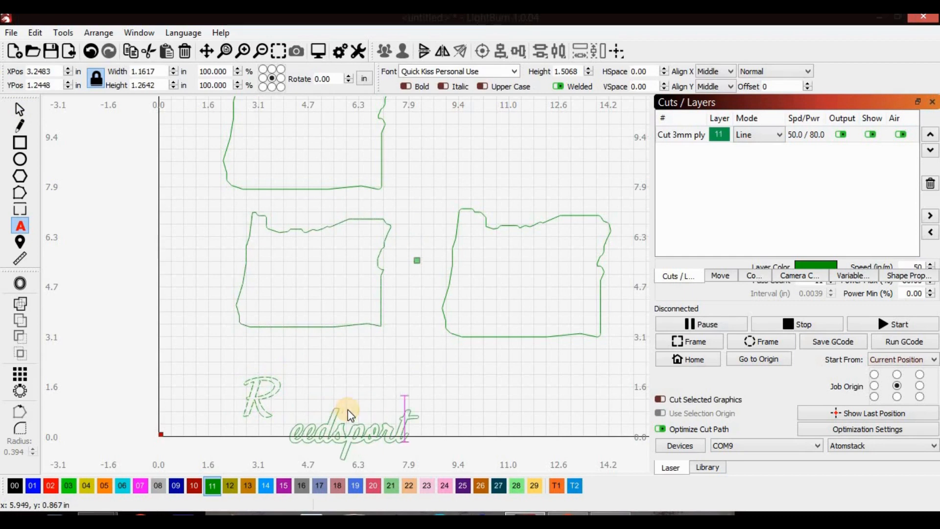
left_click(19, 108)
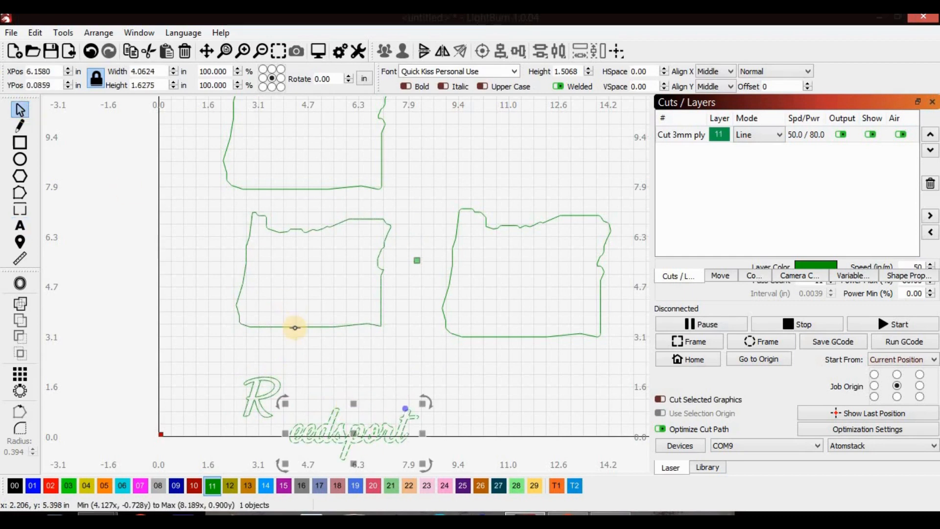
Move the "eedsport" text against the R so the letters overlap into Reedsport, at about X 5.40, Y 0.95 in
left_click_drag(358, 436, 331, 406)
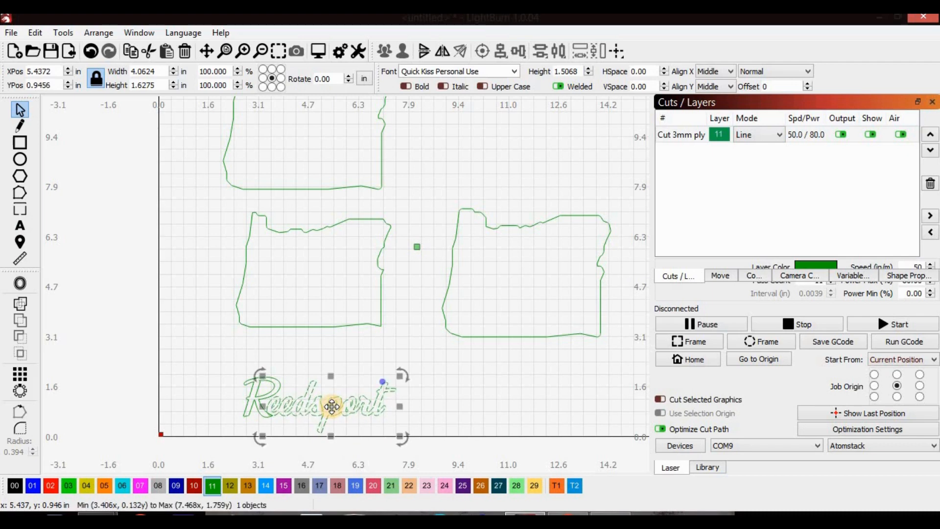
scroll(293, 416, "up", 4)
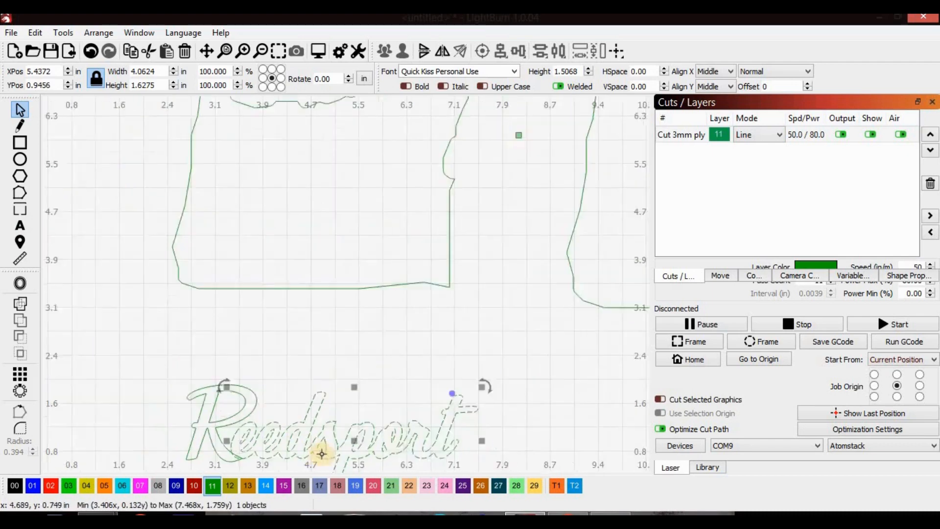
scroll(323, 458, "down", 4)
scroll(325, 460, "up", 8)
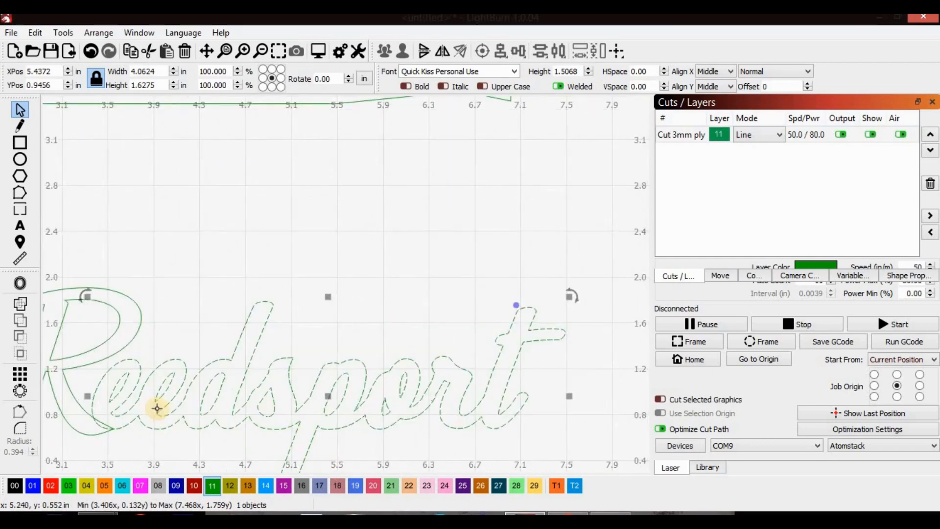
scroll(157, 408, "down", 2)
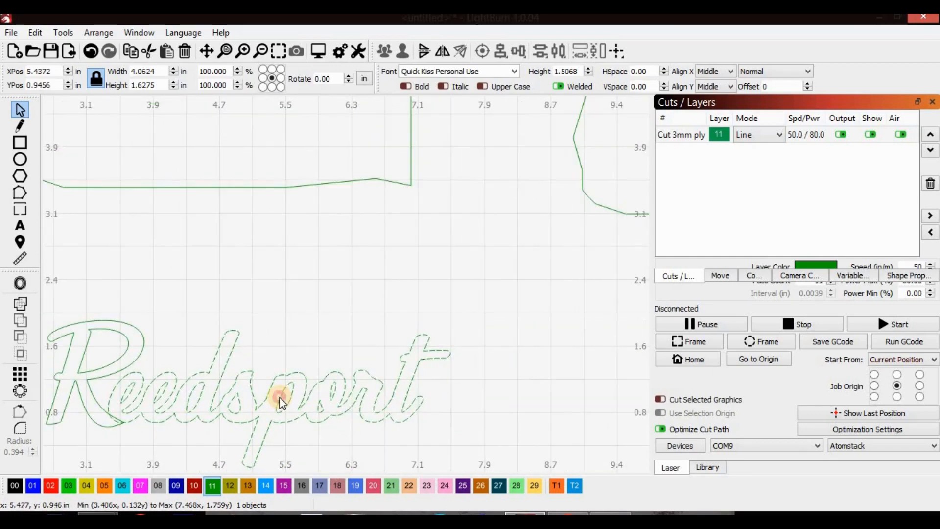
mouse_move(281, 400)
left_mouse_down()
mouse_move(268, 392)
mouse_move(279, 405)
left_mouse_up()
scroll(269, 392, "down", 5)
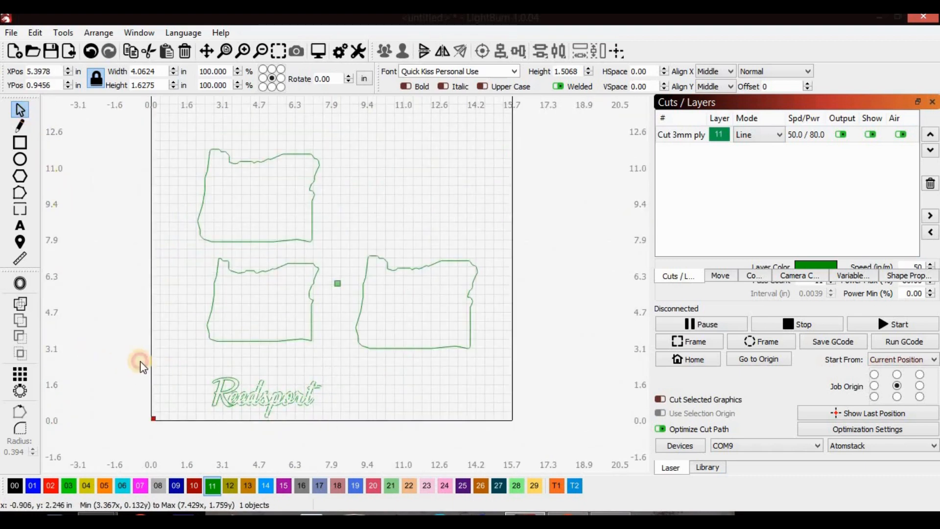
Weld the R and "eedsport" texts into one shape
left_click_drag(140, 360, 368, 462)
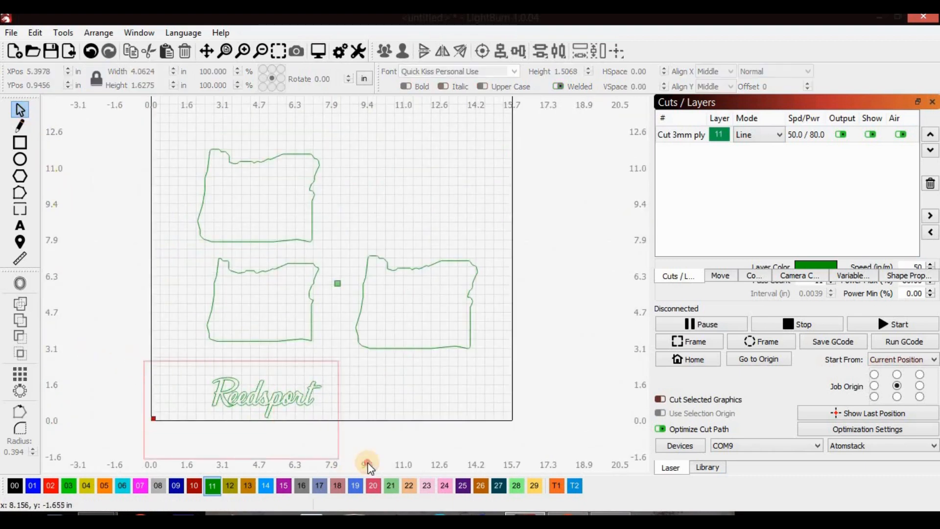
left_click(30, 308)
scroll(153, 447, "up", 3)
scroll(278, 440, "down", 1)
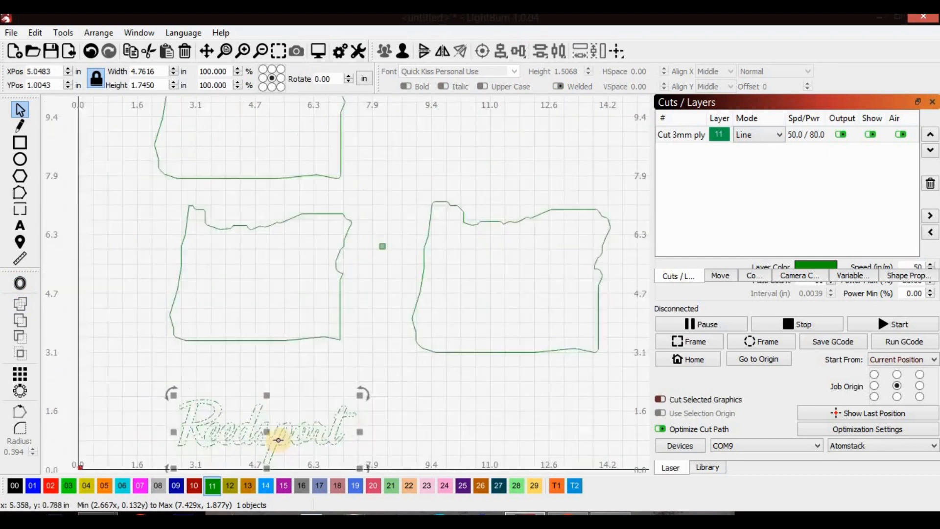
Place the welded Reedsport name over the inner Oregon outline and rotate it so it slants upward from left to right
scroll(278, 440, "down", 2)
left_click_drag(269, 435, 265, 330)
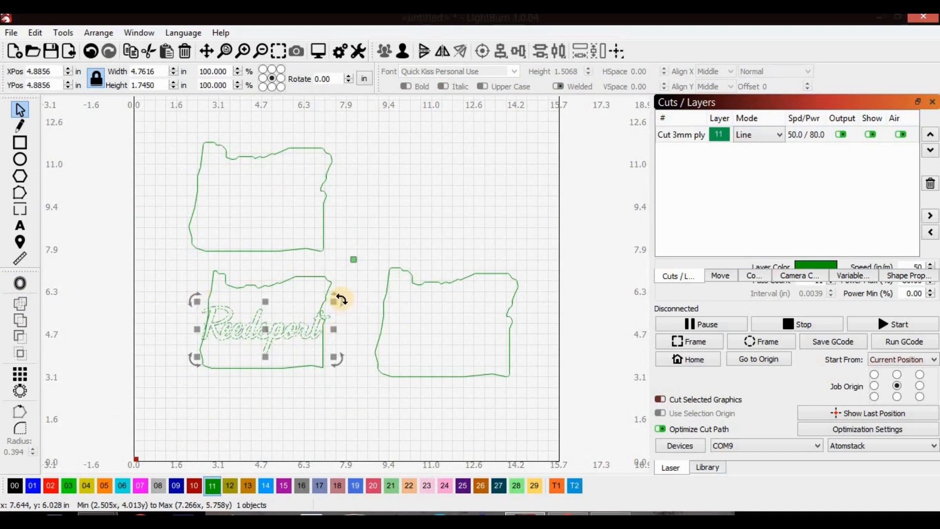
left_click_drag(341, 299, 323, 270)
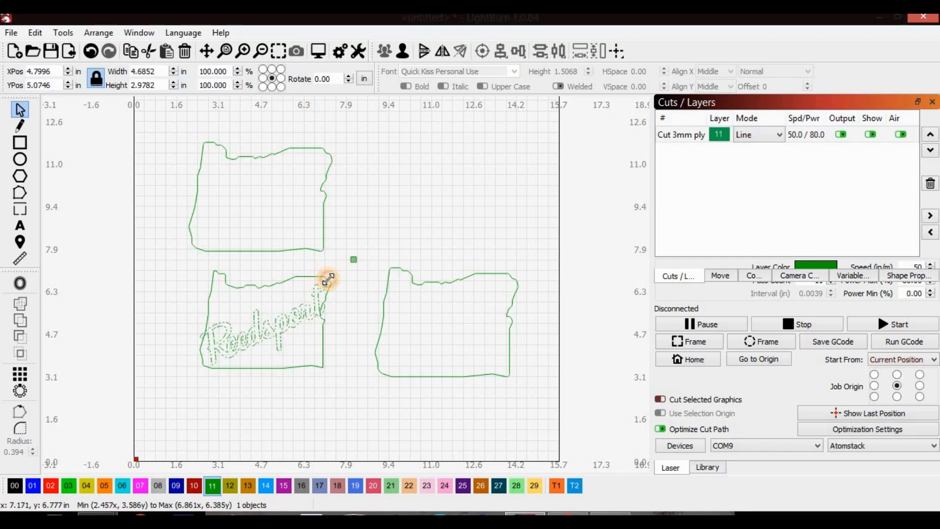
Adjust the slanted Reedsport name to about 4.59 by 3.52 in, centred at about X 4.82, Y 5.16 in, overlapping the outline's edges
left_click(288, 312)
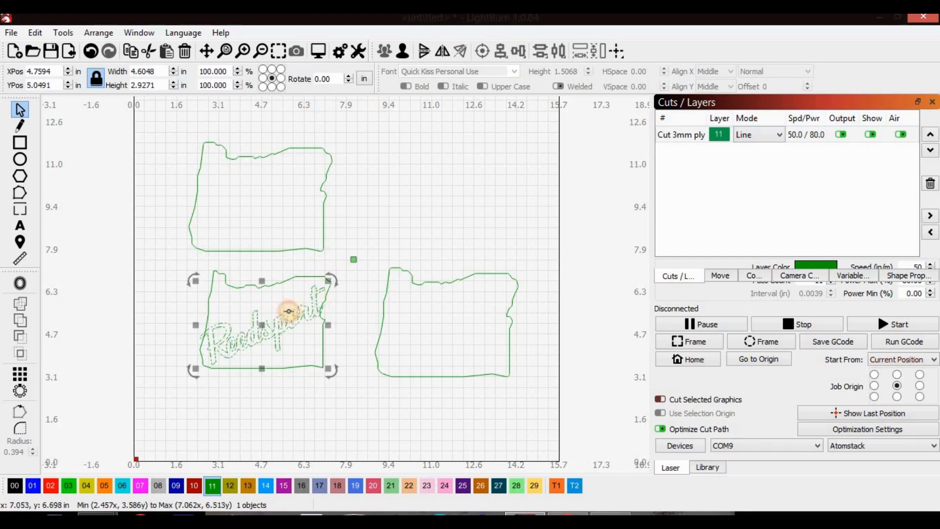
mouse_move(334, 283)
left_mouse_down()
mouse_move(332, 273)
mouse_move(326, 279)
left_mouse_up()
left_click_drag(262, 323, 264, 313)
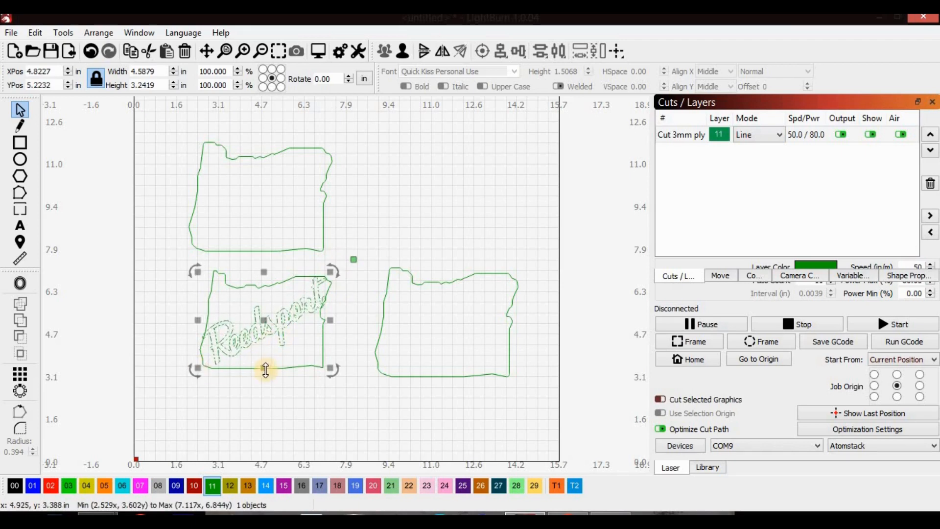
left_click_drag(266, 370, 262, 271)
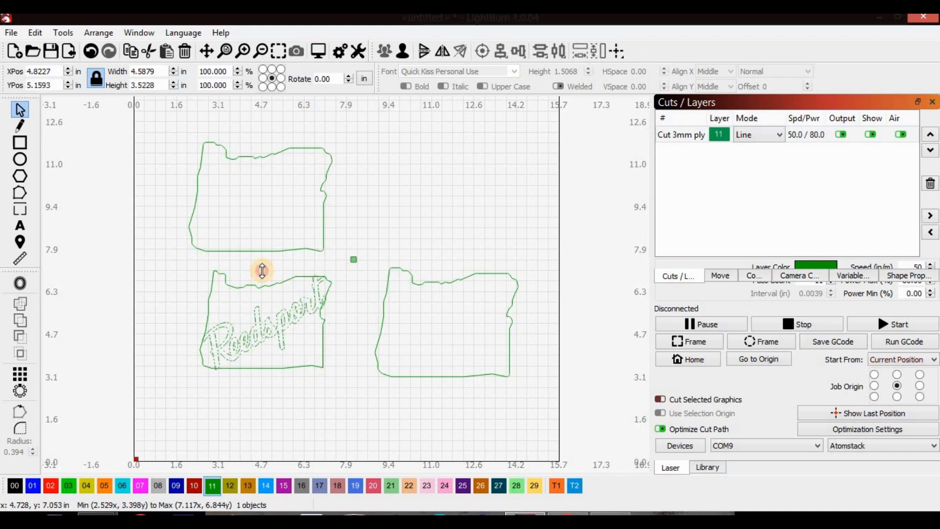
left_click_drag(262, 271, 262, 271)
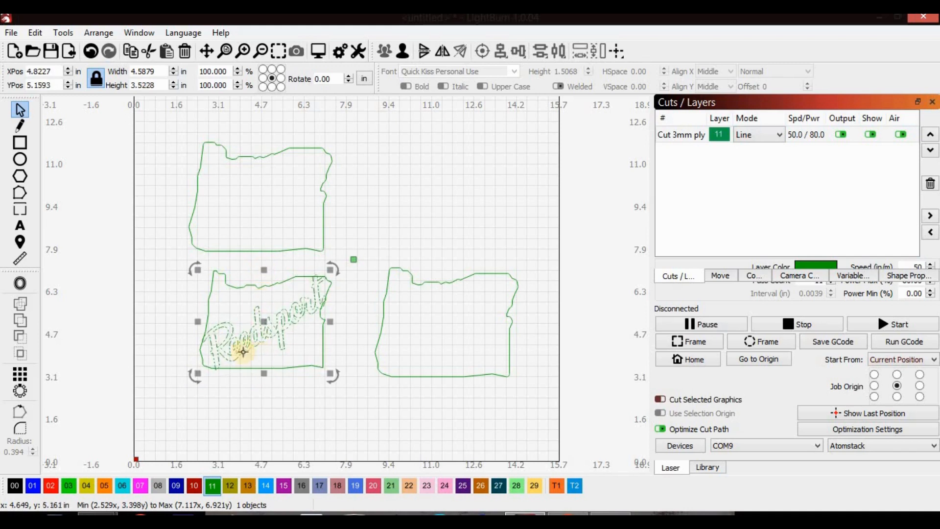
Subtract the Reedsport name from the inner Oregon outline with Boolean Subtract
left_click(174, 323)
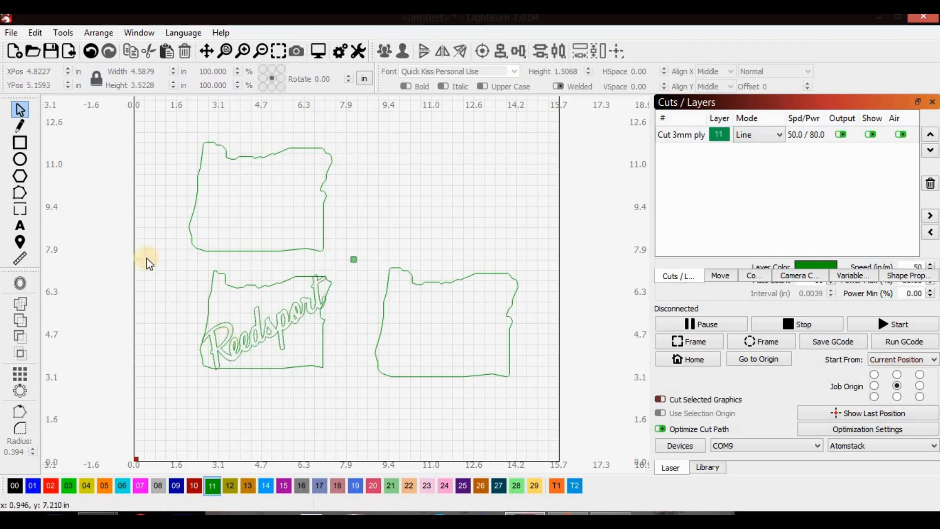
left_click_drag(149, 263, 348, 392)
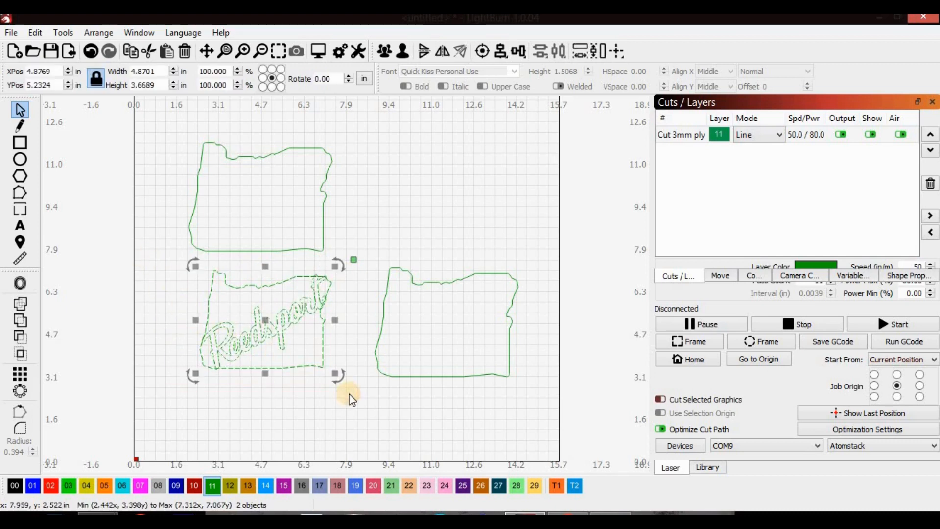
left_click(21, 345)
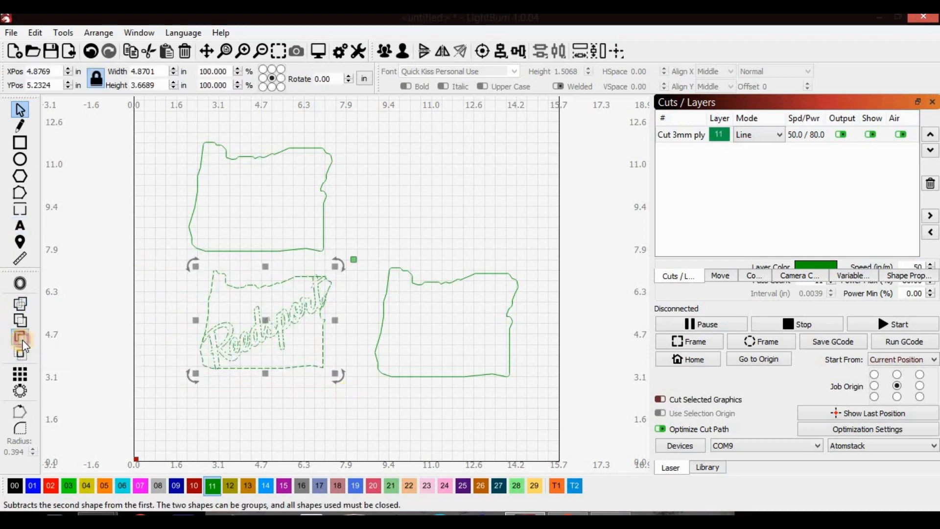
left_click(260, 409)
scroll(324, 300, "up", 4)
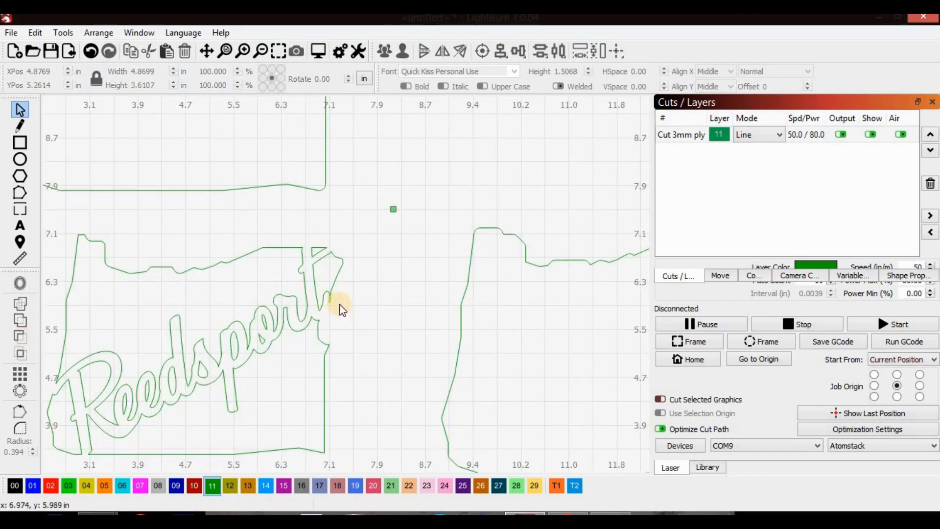
Move the upper outer Oregon outline around the Reedsport cutout, to about X 4.90, Y 5.27 in
scroll(114, 297, "down", 4)
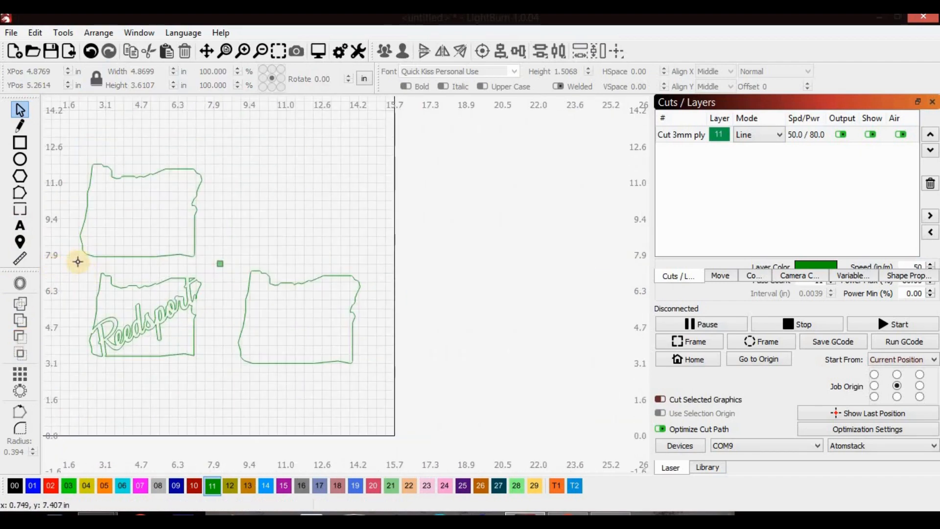
scroll(78, 262, "down", 2)
scroll(60, 283, "down", 2)
scroll(74, 282, "up", 4)
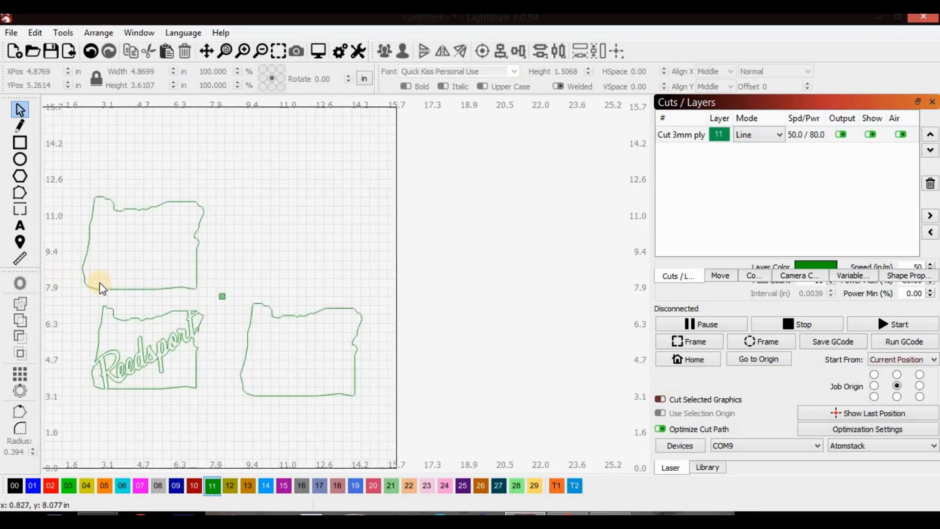
left_click(113, 288)
left_click_drag(141, 242, 148, 347)
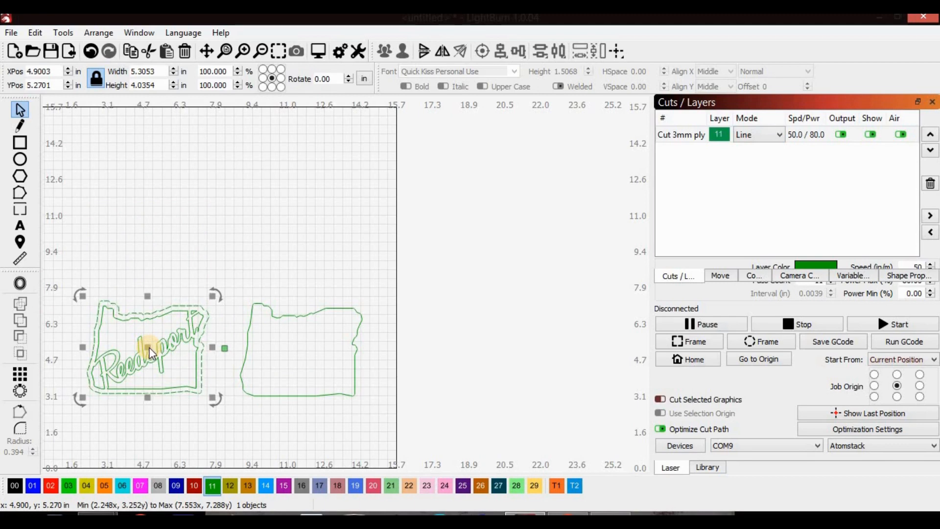
Assign the inner Reedsport cutout to layer 02 and move that layer ahead of Cut 3mm ply in the cut order
left_click(168, 352)
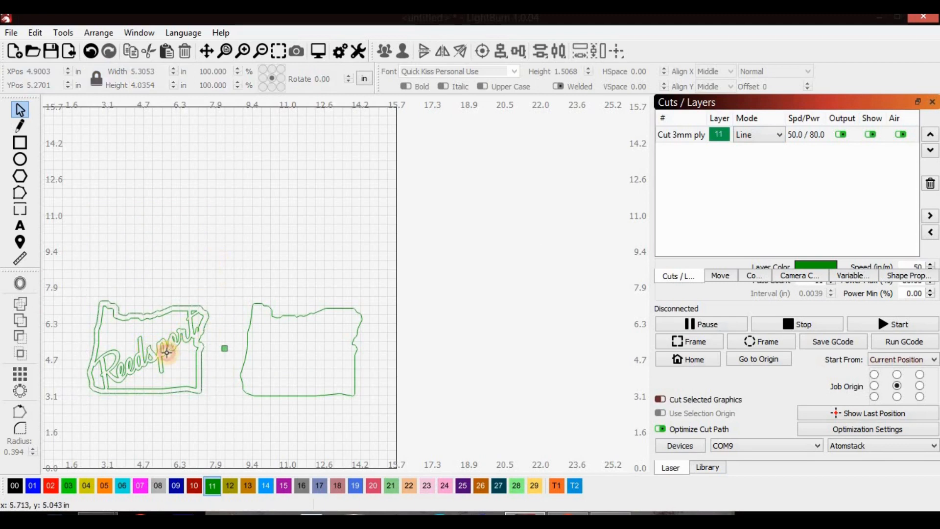
left_click(167, 352)
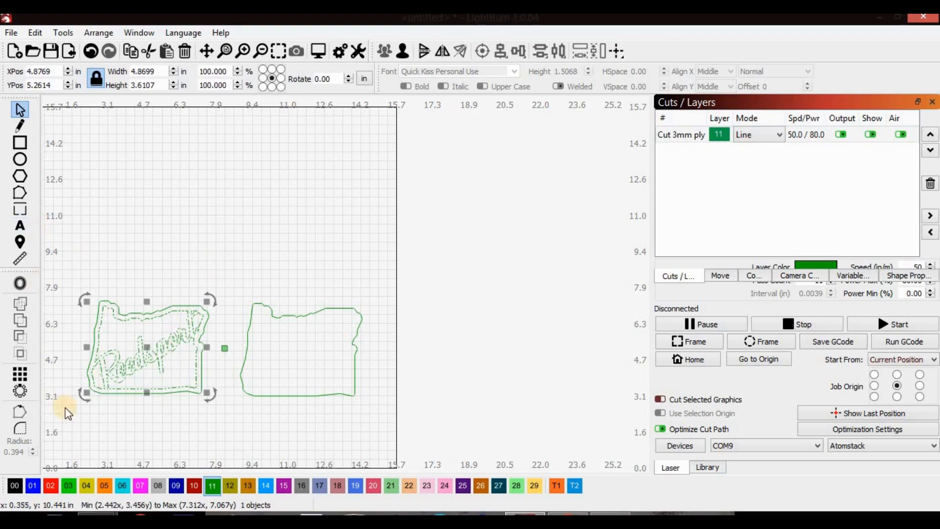
left_click(47, 489)
left_click(806, 152)
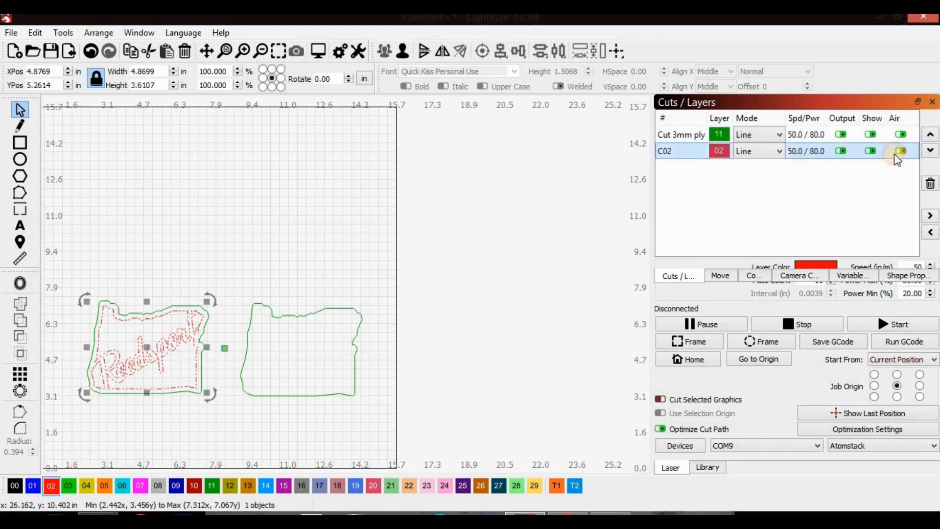
left_click(930, 134)
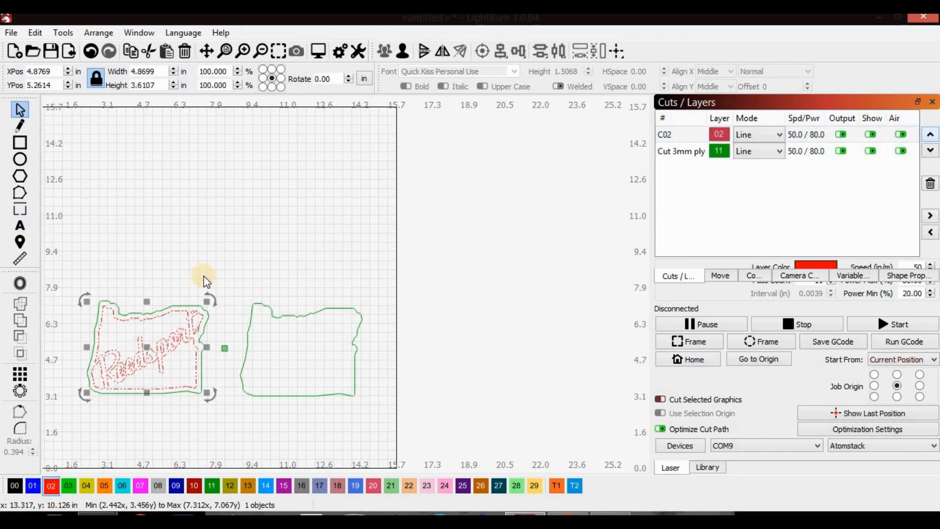
Scale the Reedsport cutout, its outer frame and the backing outline together to about 7.26 by 2.51 in overall
scroll(204, 280, "down", 3)
scroll(164, 262, "up", 4)
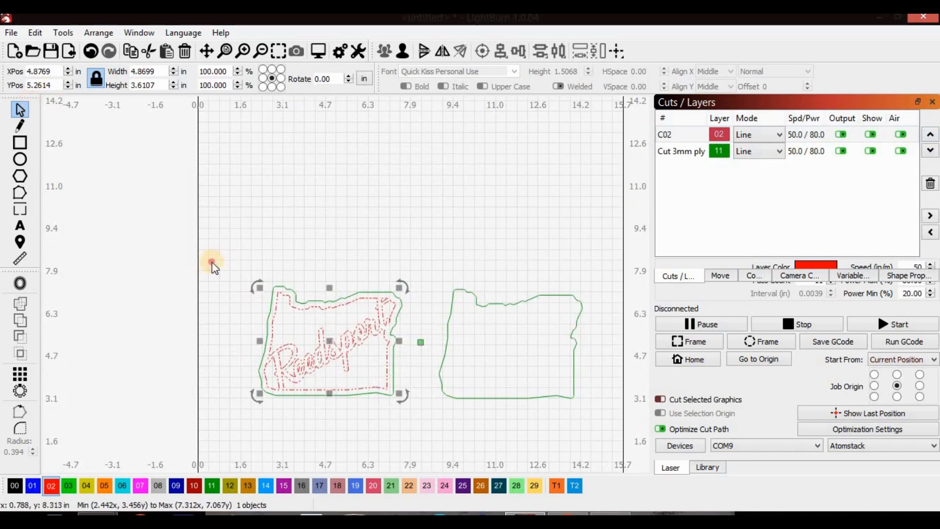
left_click_drag(211, 267, 620, 473)
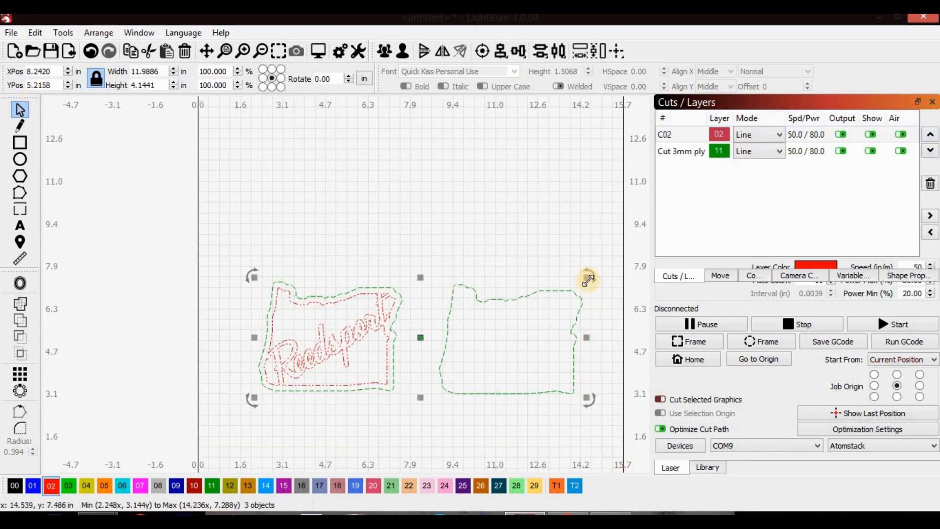
left_click_drag(588, 279, 455, 327)
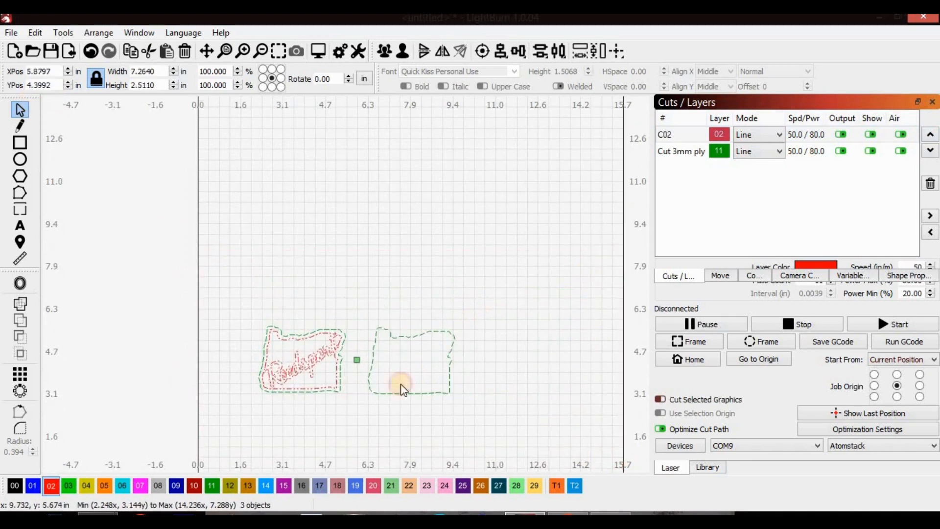
left_click(568, 426)
Move the backing outline close beside the Reedsport frame, to about X 6.92 in, without overlapping it
left_click(423, 395)
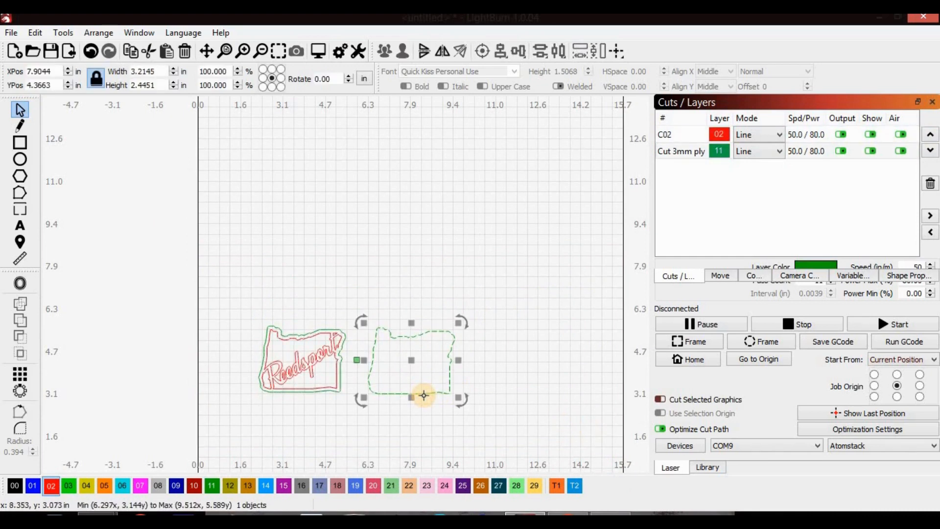
key("Left")
key("Left")
key("Left")
key("Left")
key("Left")
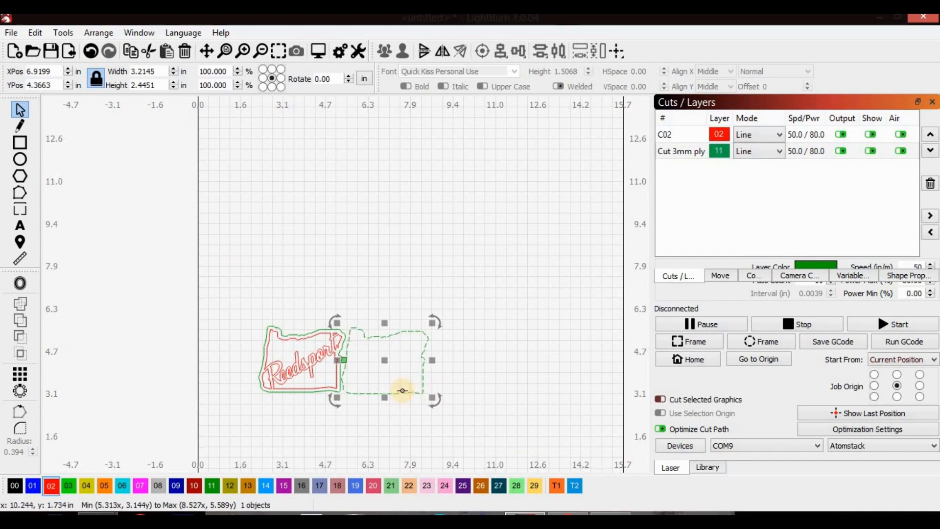
scroll(338, 382, "up", 5)
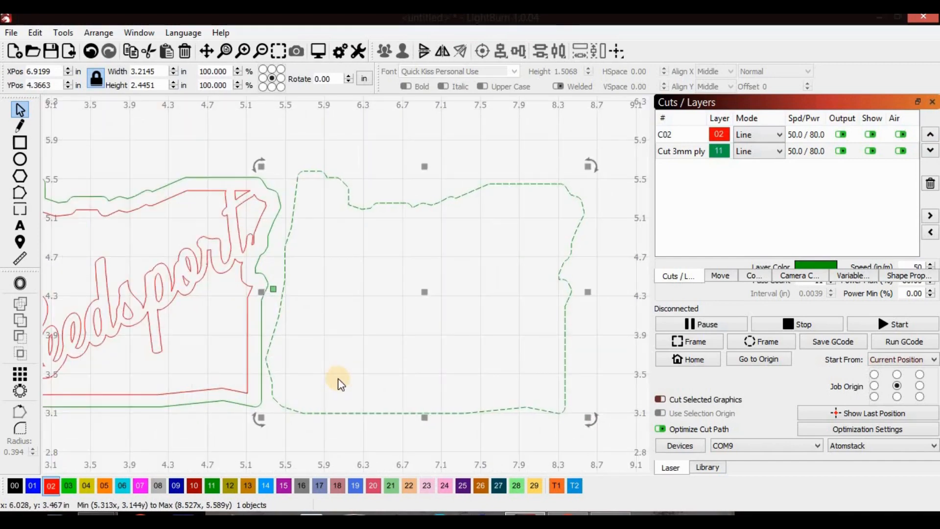
scroll(338, 378, "down", 5)
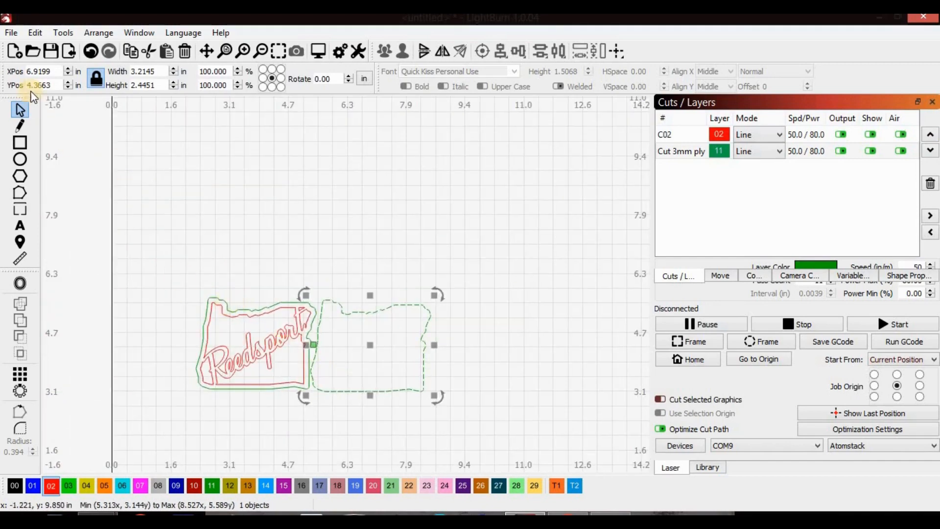
Duplicate the Reedsport sign and backing set to fill the lower work area with six sets in two columns and three rows
left_click_drag(164, 260, 471, 445)
left_click_drag(319, 340, 317, 207)
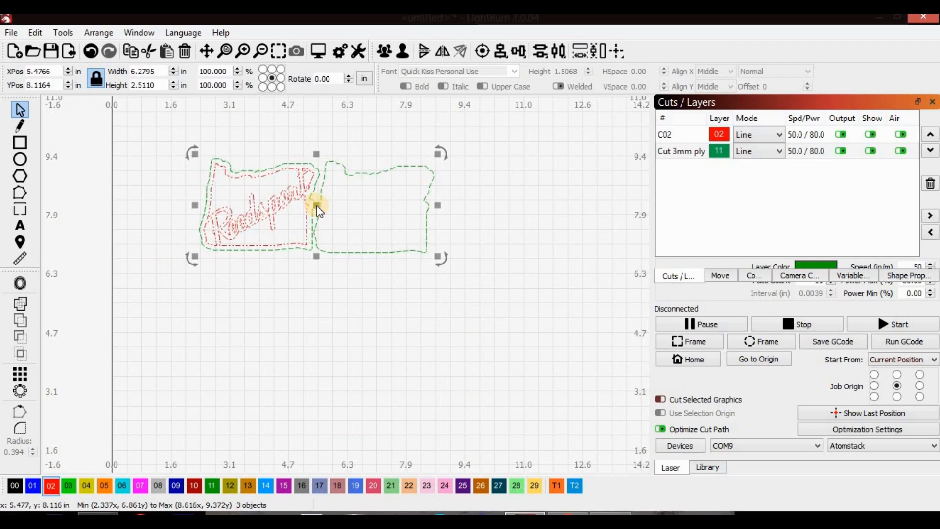
left_click_drag(318, 211, 316, 202)
left_click_drag(316, 289, 530, 403)
scroll(530, 402, "down", 5)
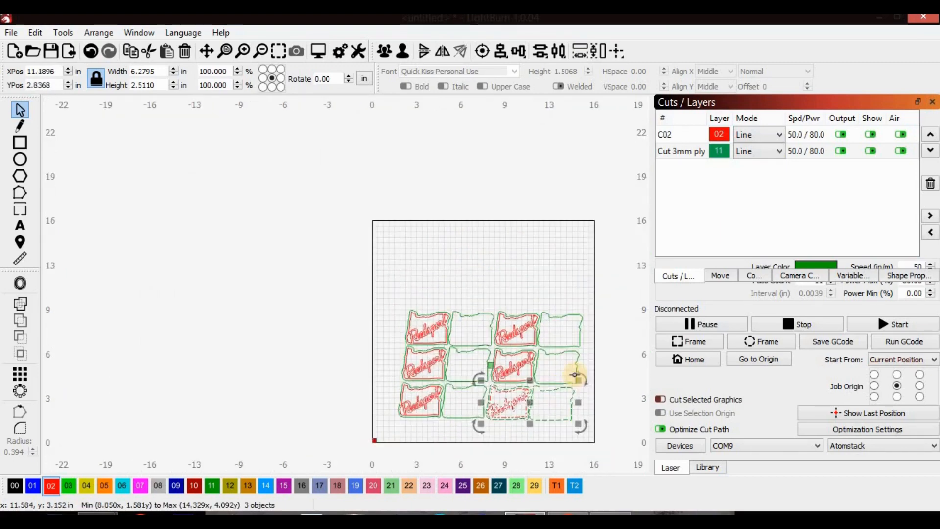
scroll(575, 374, "up", 3)
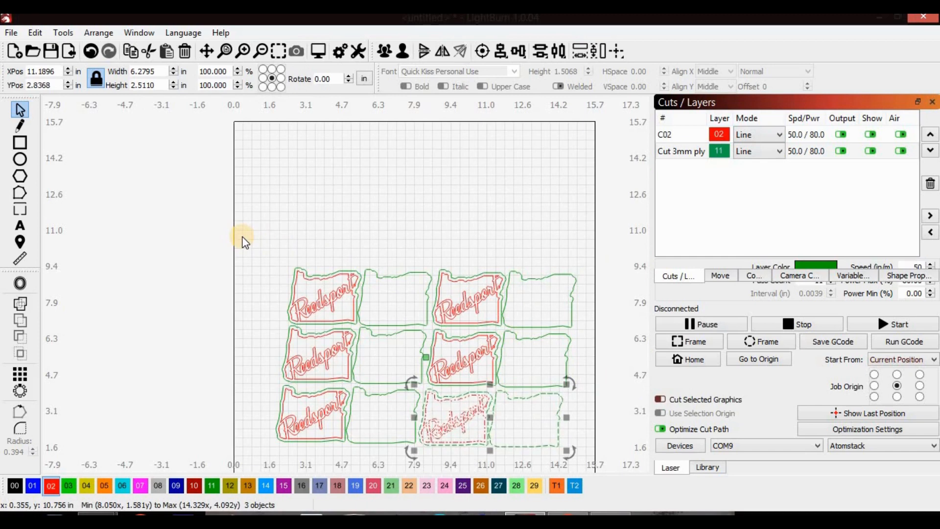
scroll(438, 440, "down", 3)
scroll(447, 417, "up", 4)
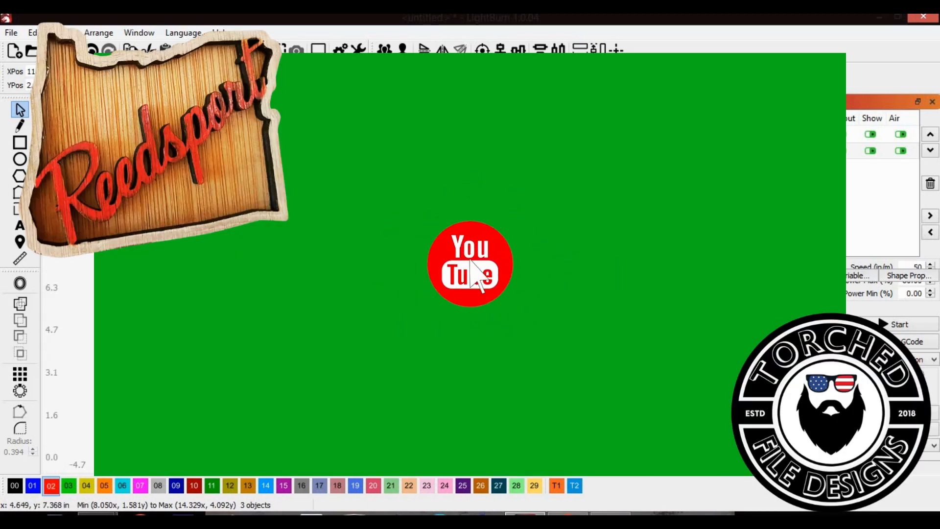